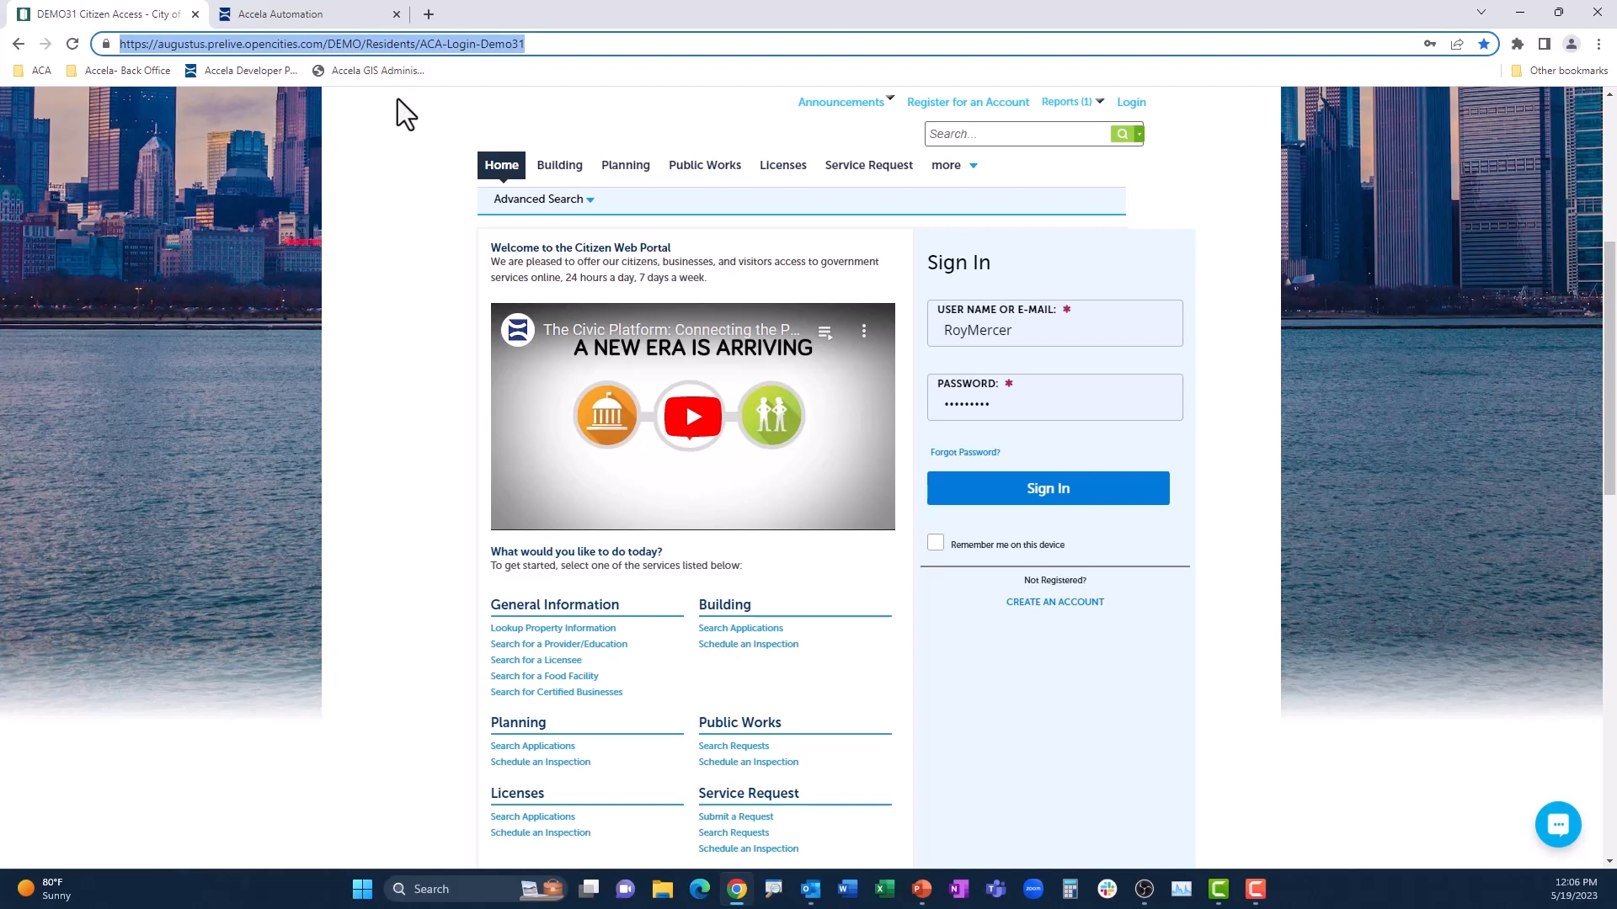
# Step: Sign in to the citizen portal with the prefilled credentials and view the Building records list
pyautogui.click(1058, 453)
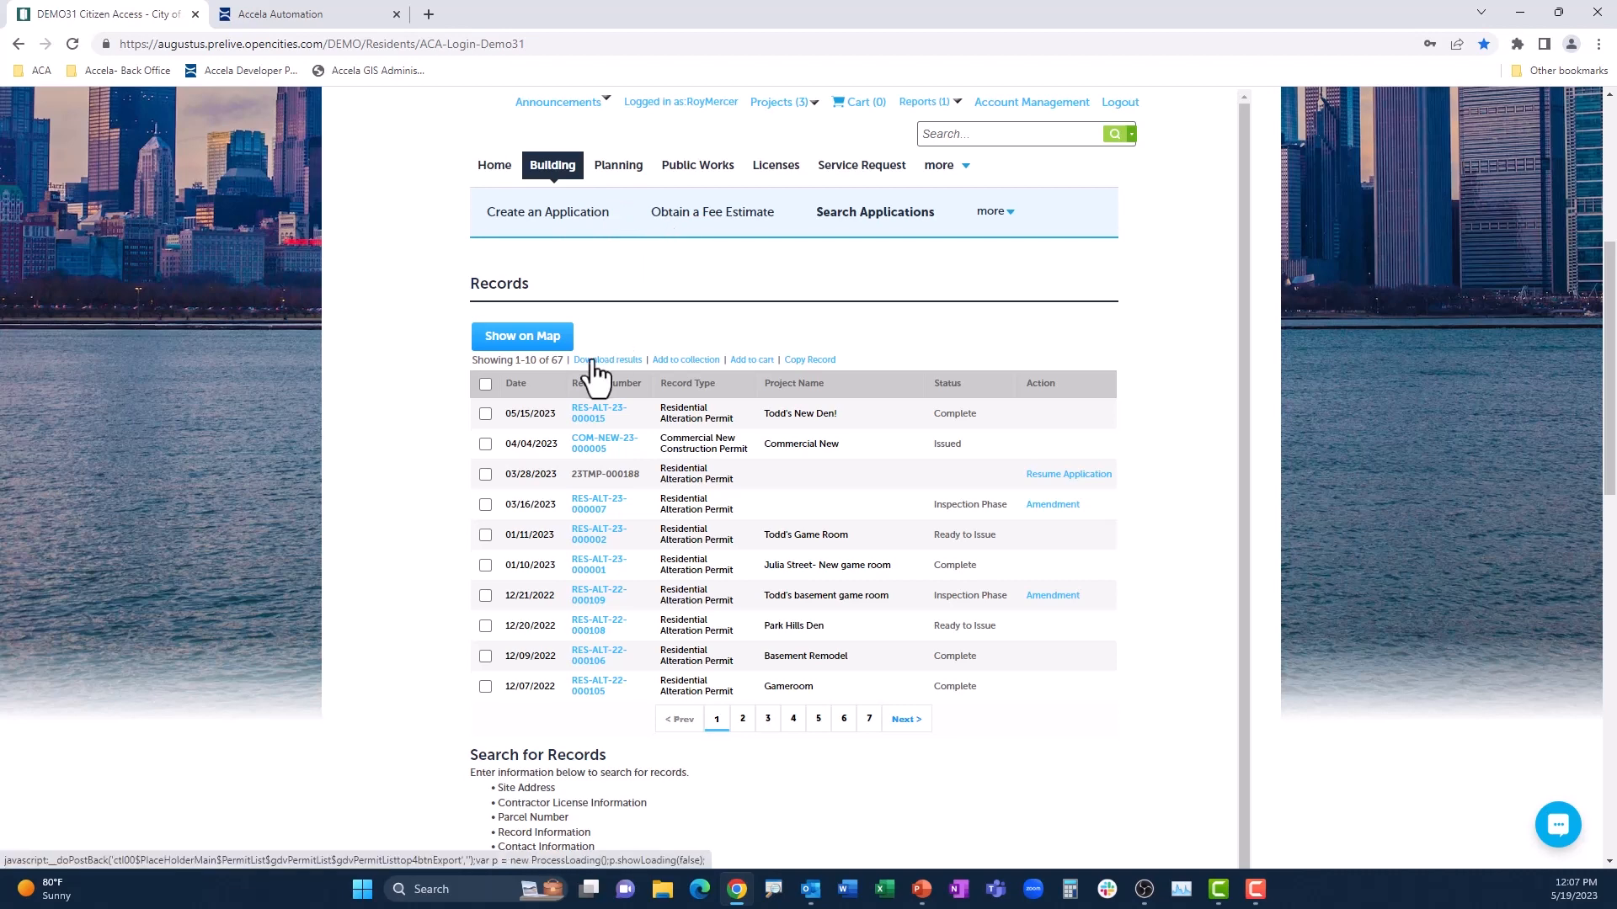
pyautogui.moveTo(432, 382)
pyautogui.mouseDown()
pyautogui.moveTo(659, 402)
pyautogui.moveTo(1001, 541)
pyautogui.moveTo(1128, 702)
pyautogui.mouseUp()
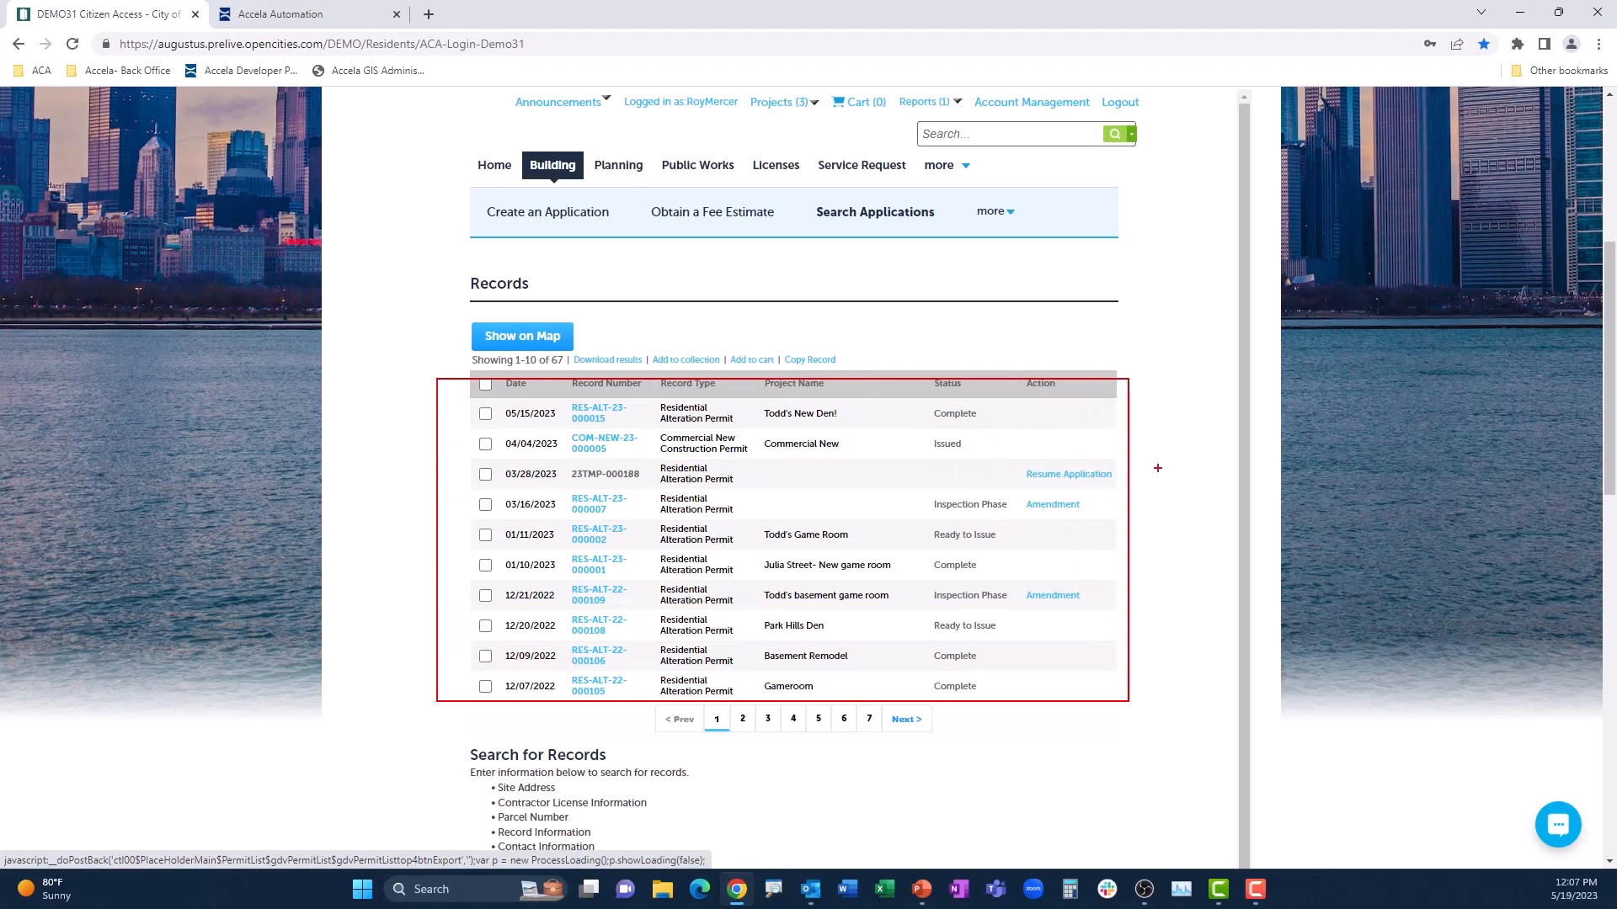
pyautogui.press('Escape')
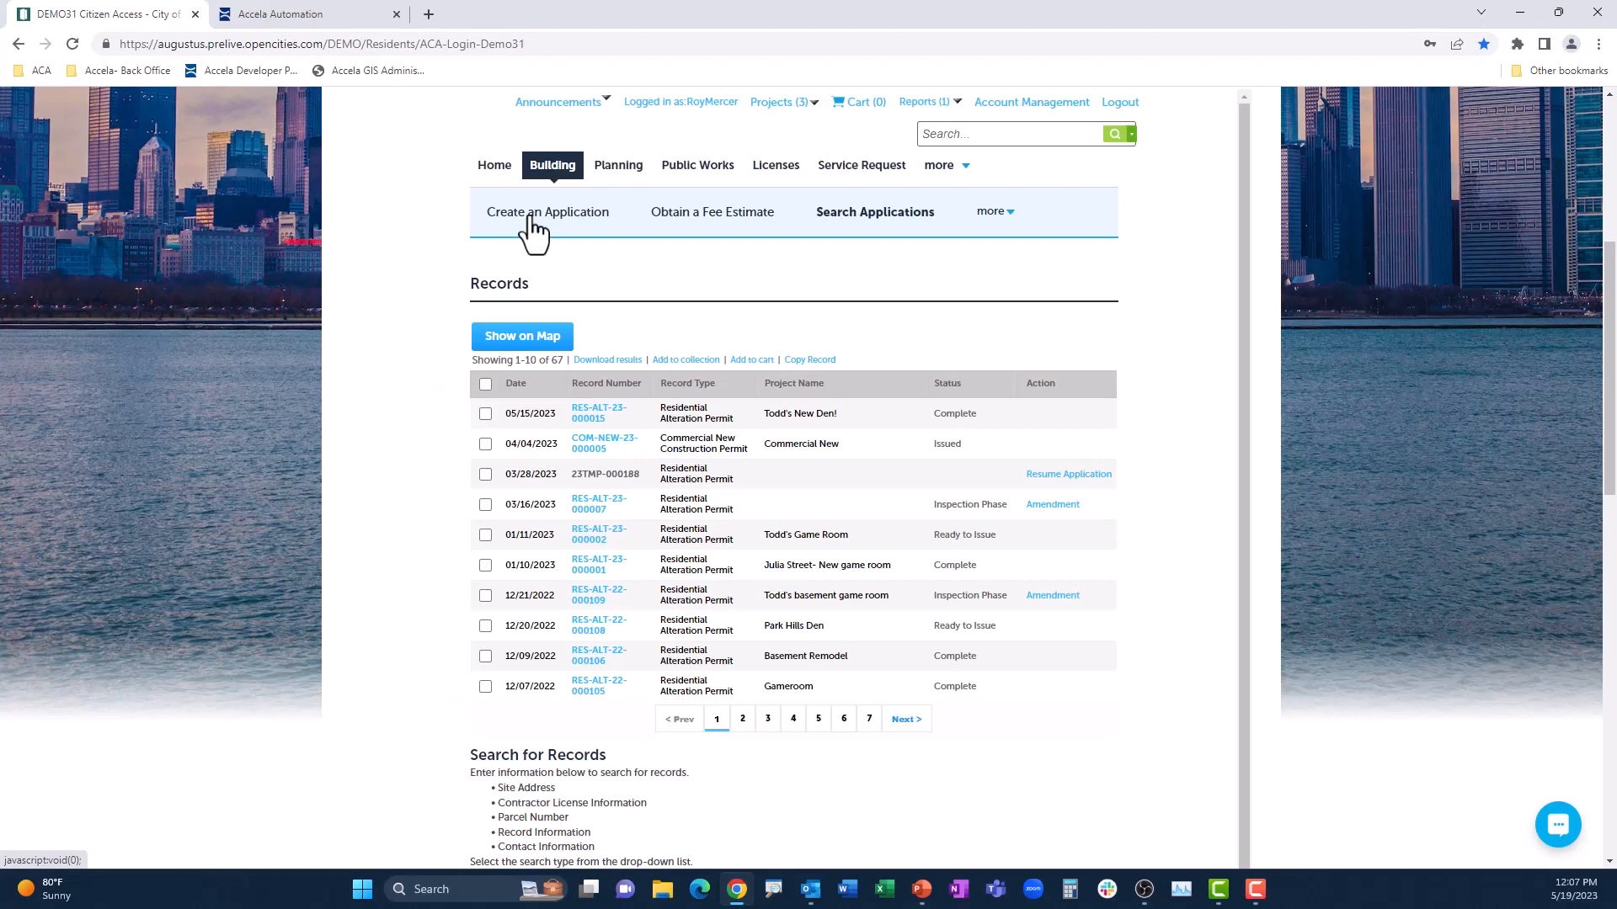
# Step: Start a new Residential Alteration Permit application in the Building section, accepting the general disclaimer
pyautogui.click(531, 219)
pyautogui.click(483, 518)
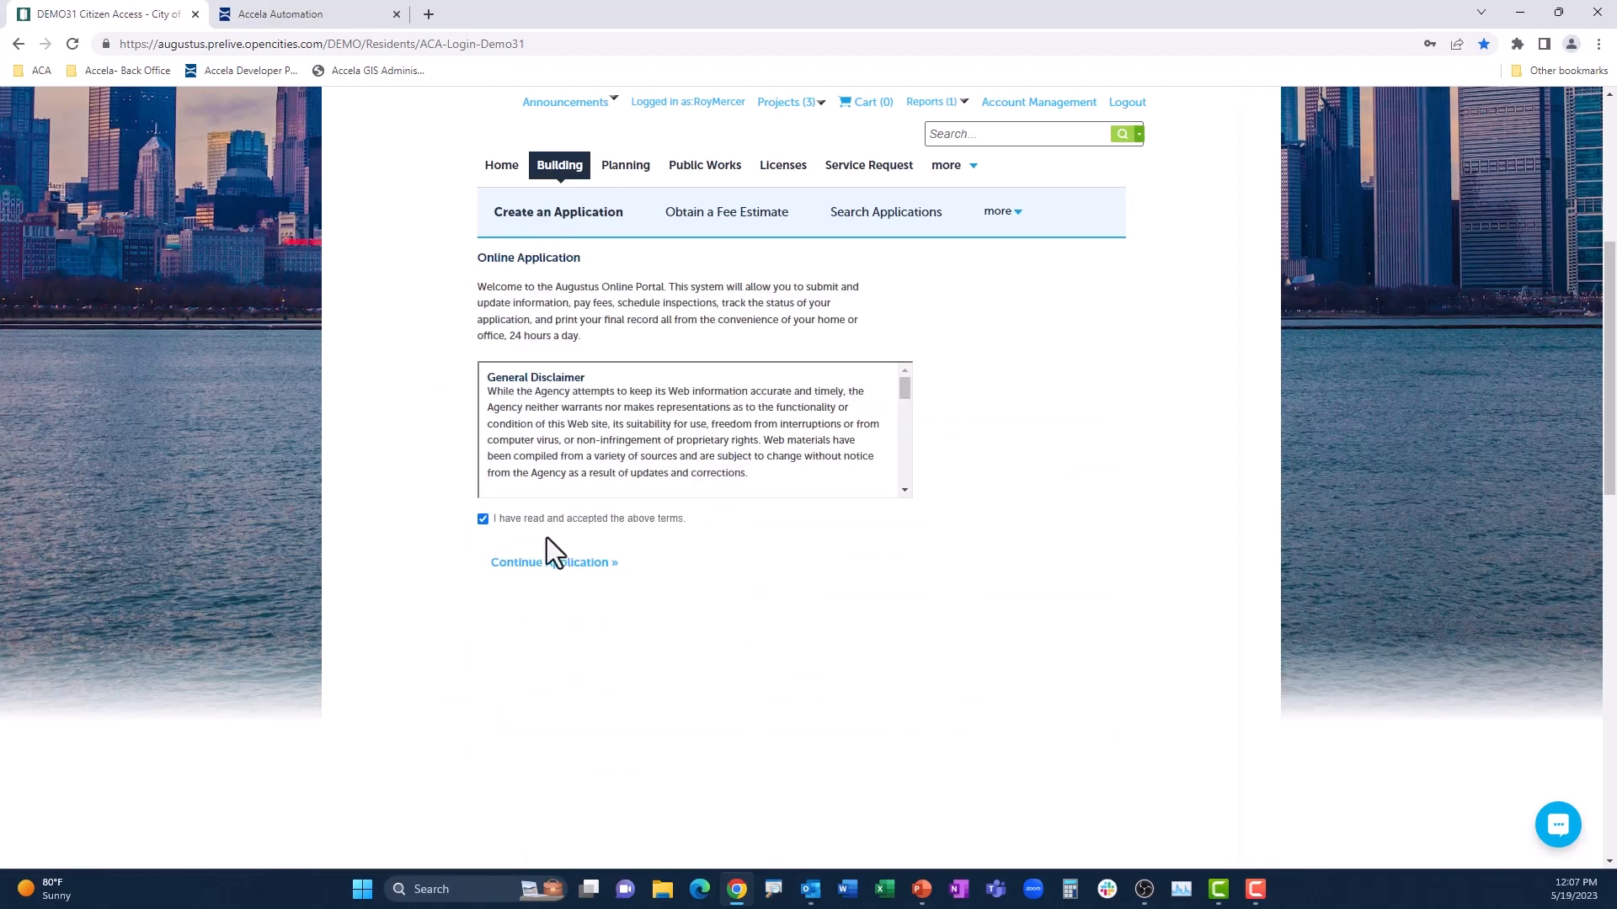
pyautogui.click(553, 560)
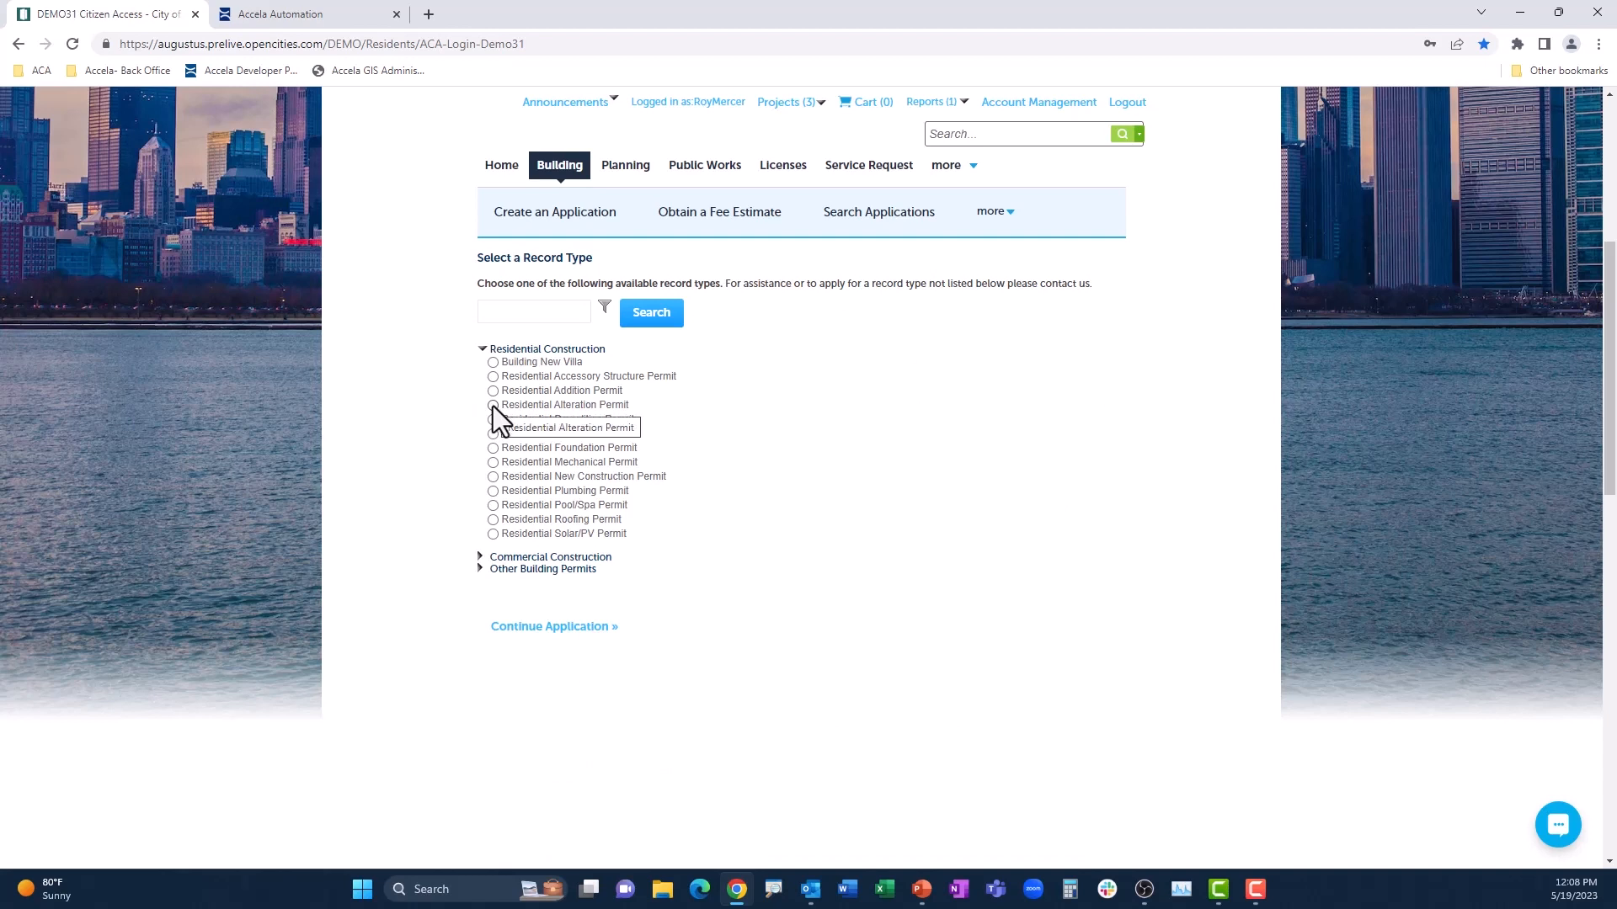
pyautogui.click(493, 405)
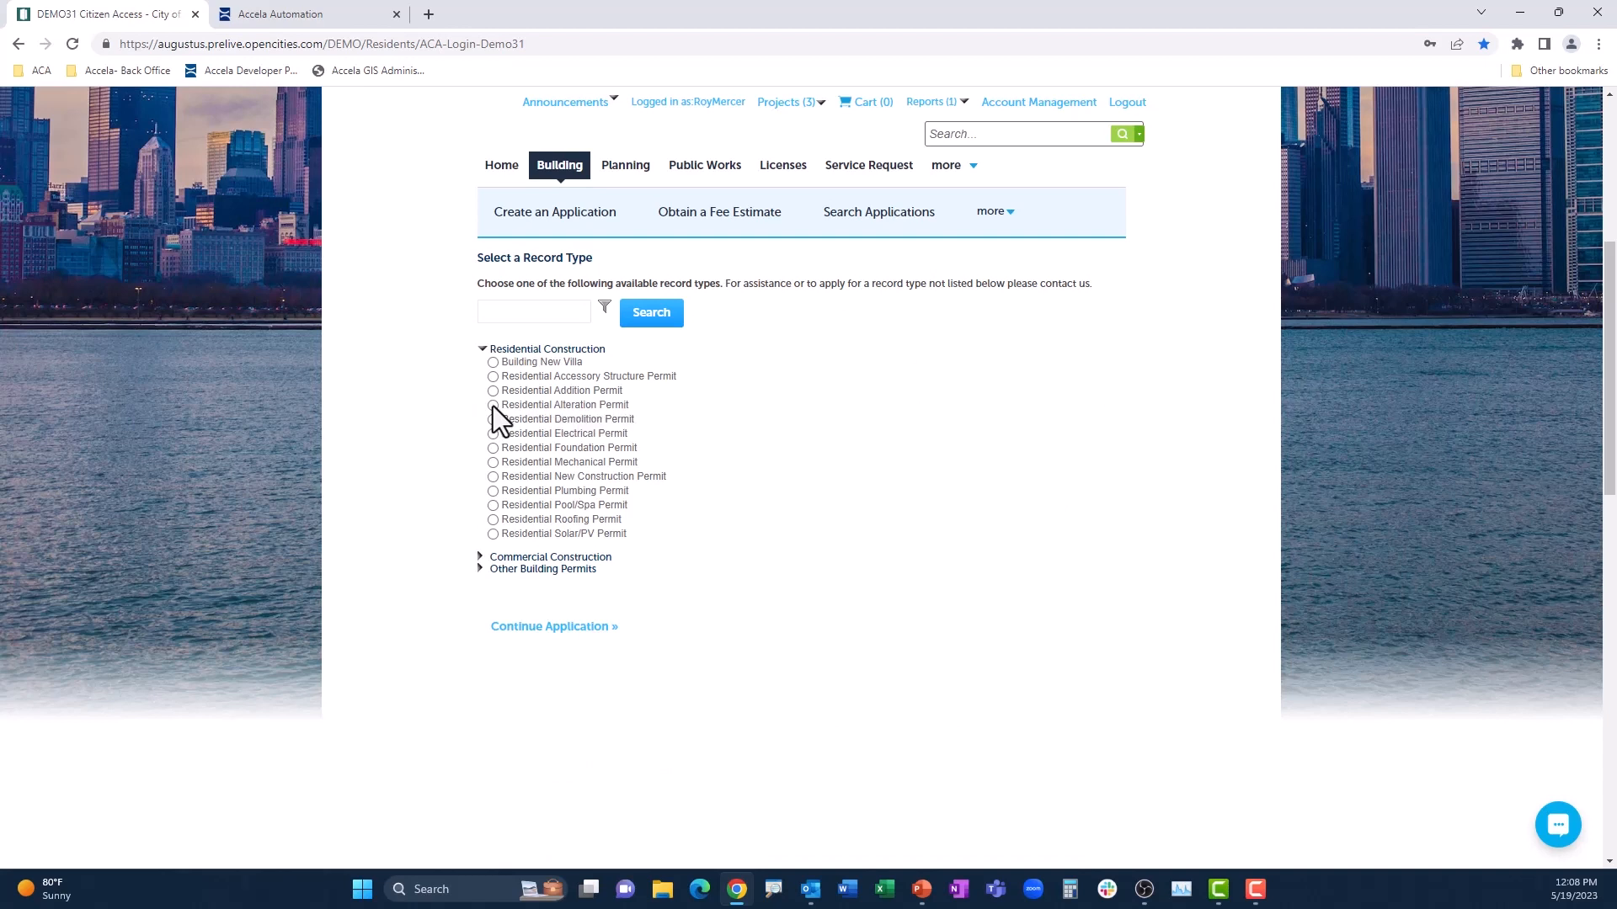
pyautogui.click(556, 638)
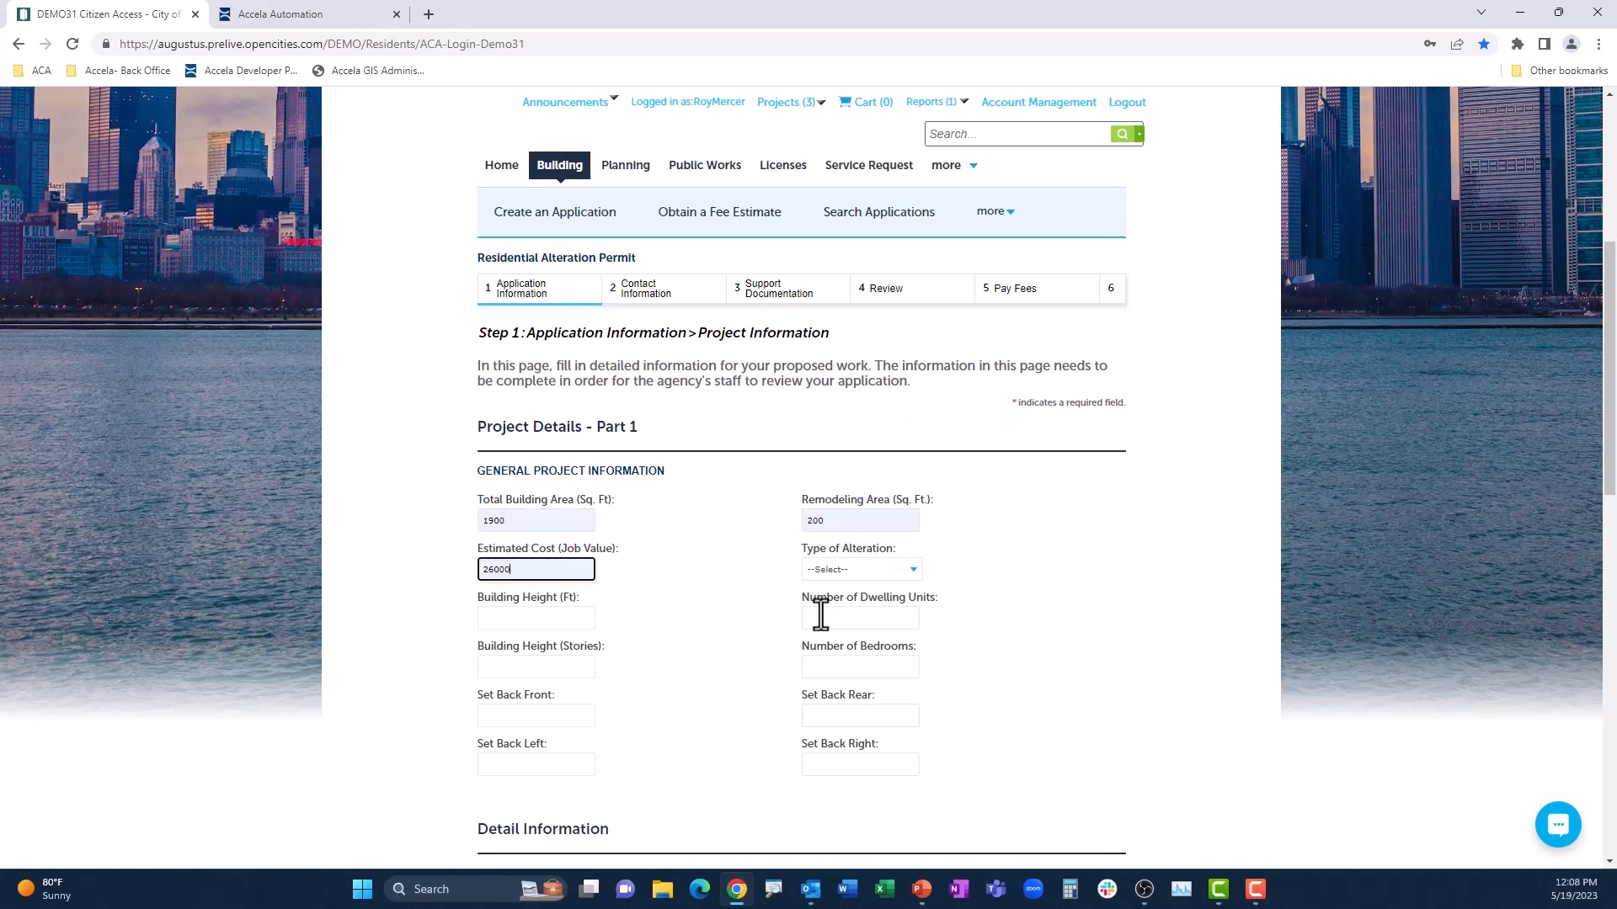
# Step: Set the building height to 18 ft and 1 story, and the number of bedrooms to 3
pyautogui.click(578, 615)
pyautogui.write('18')
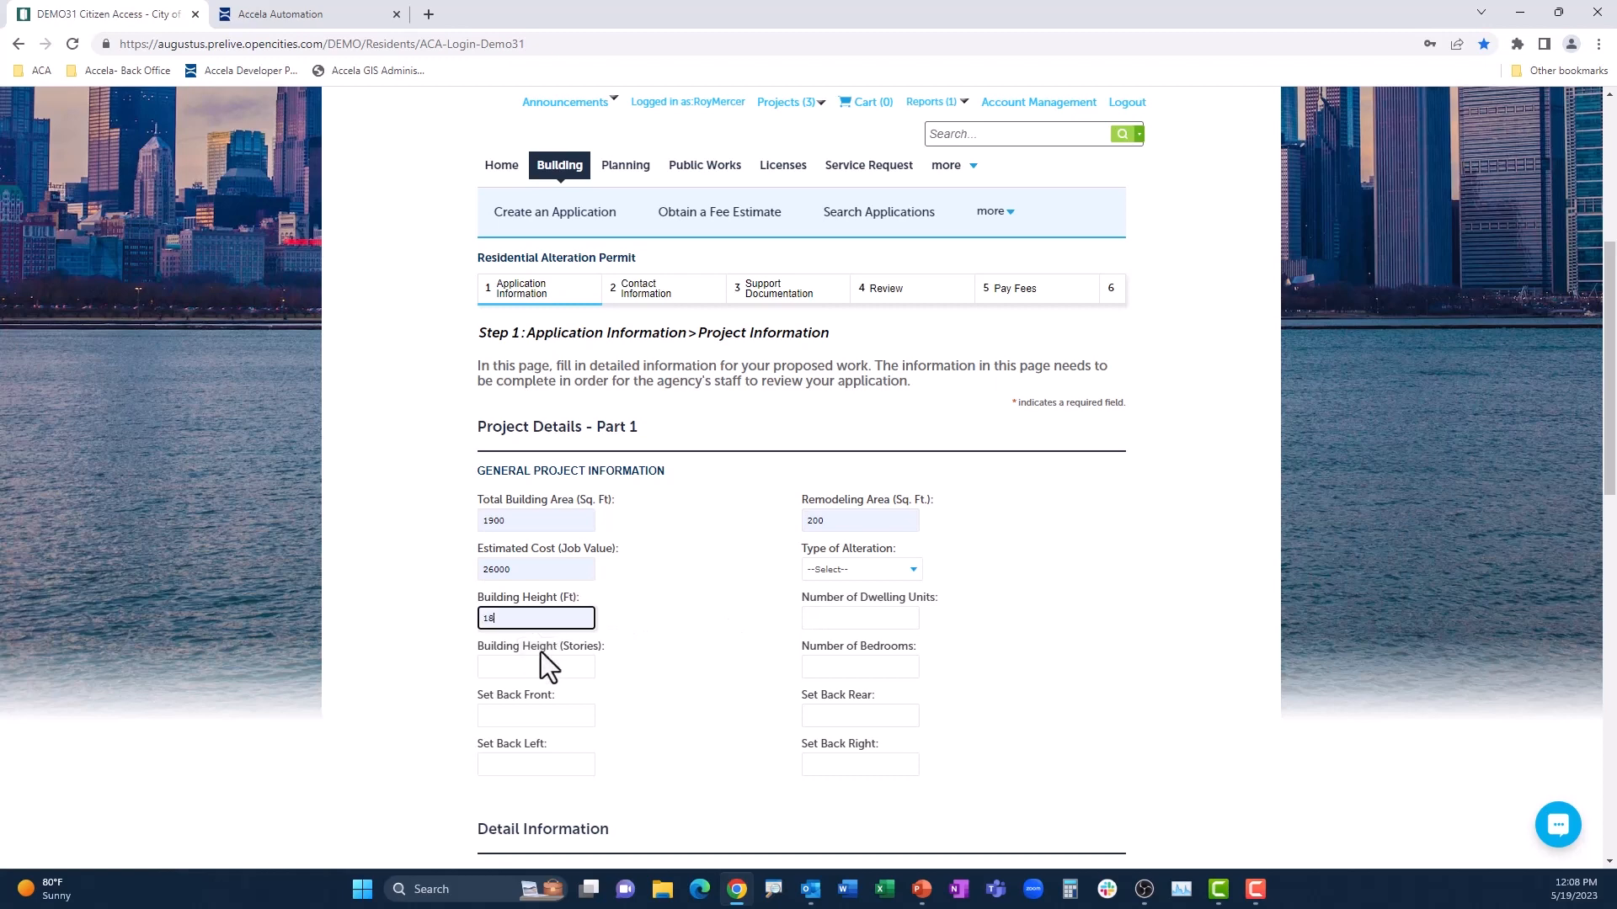
pyautogui.click(541, 665)
pyautogui.write('1')
pyautogui.press('Tab')
pyautogui.write('3')
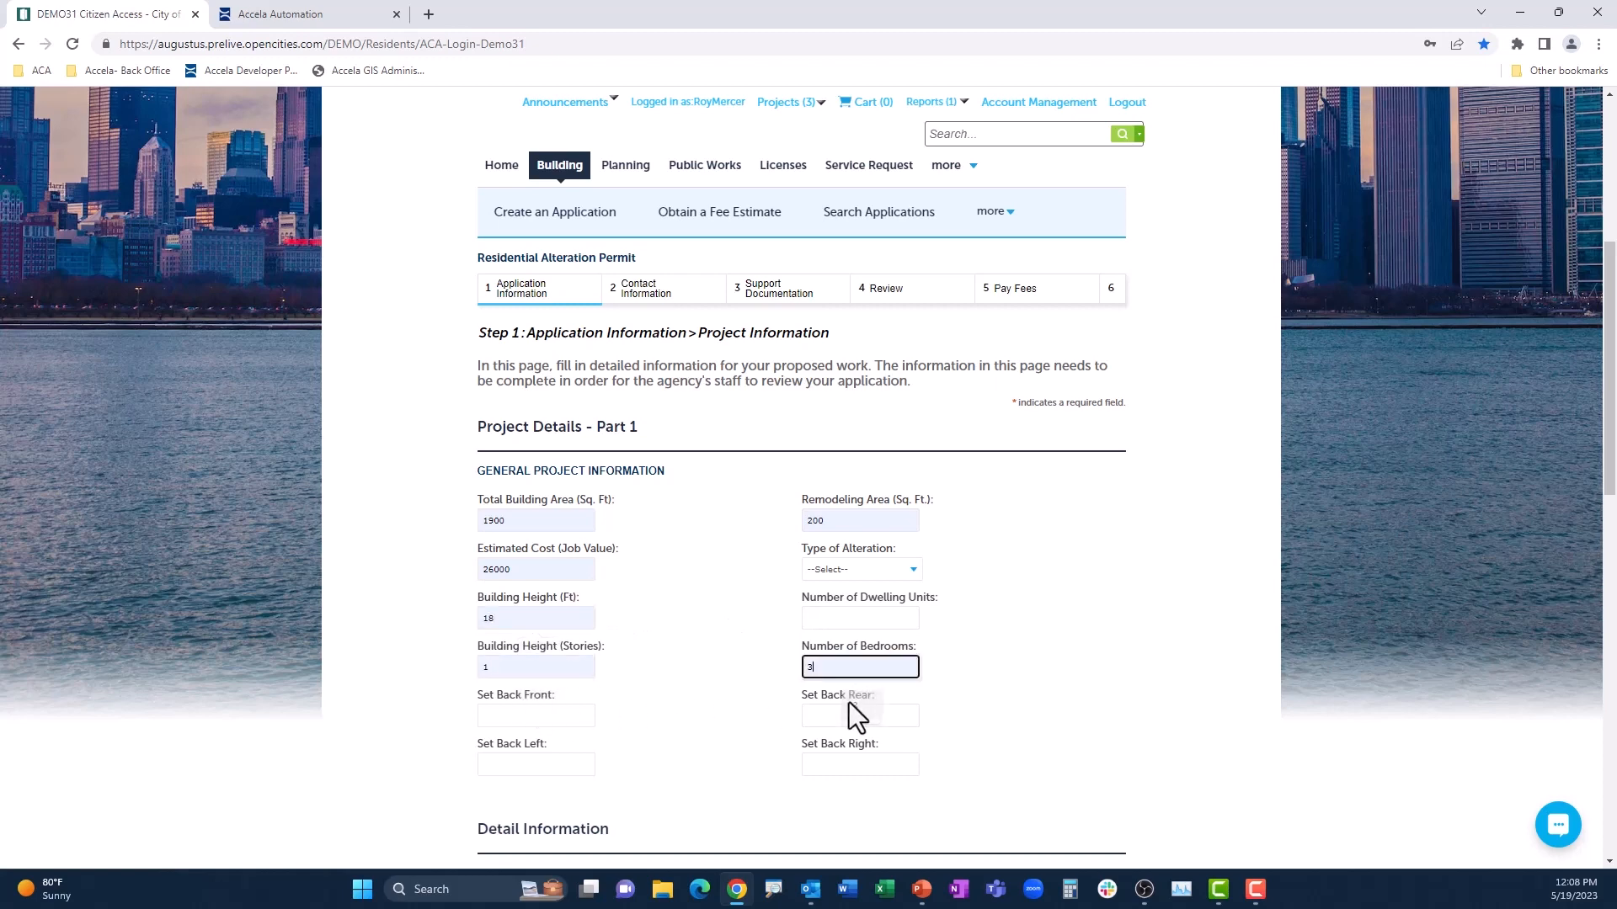
# Step: Describe the work as "New den in basement" and name the application "Basement Den"
pyautogui.scroll(-3, 599, 706)
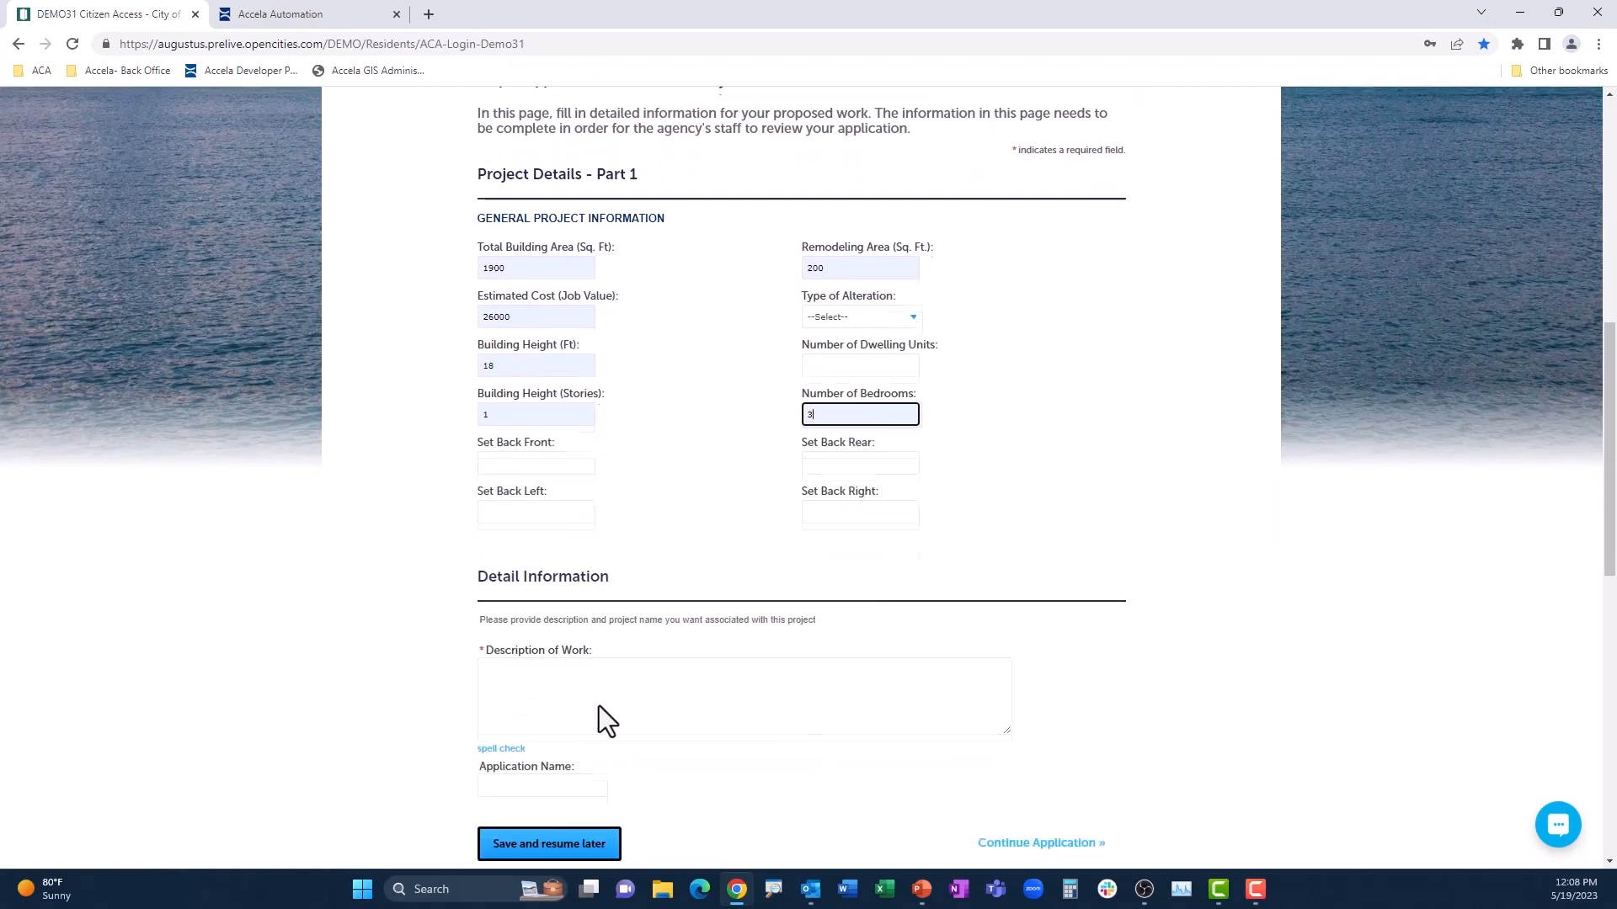
pyautogui.click(556, 682)
pyautogui.write('New den in bas')
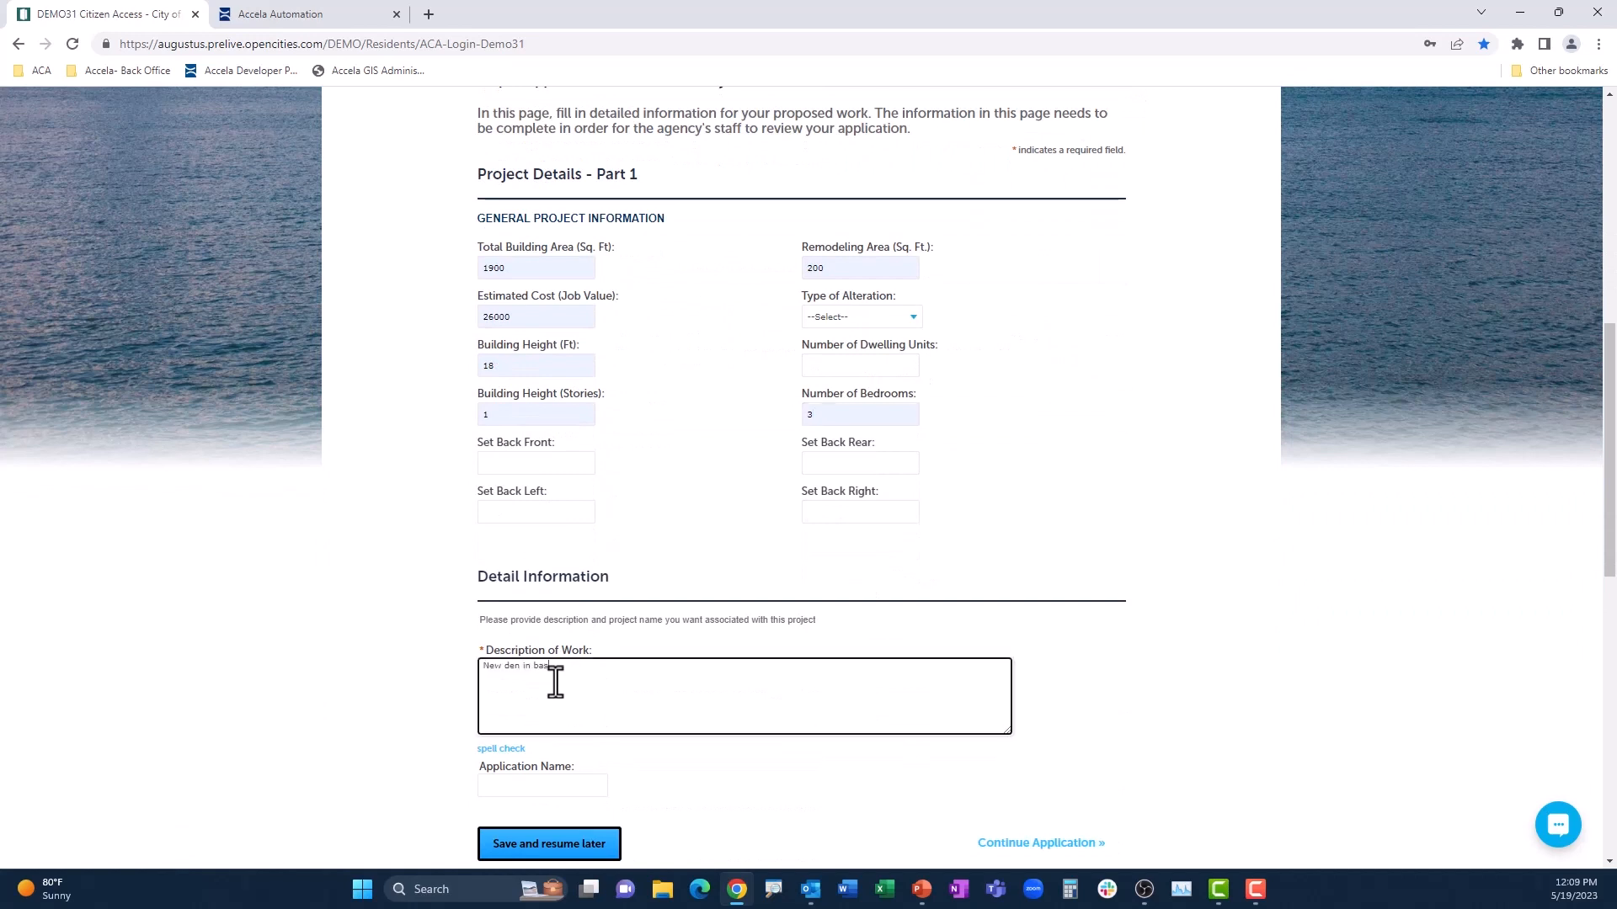
pyautogui.write('ement')
pyautogui.scroll(-1, 650, 610)
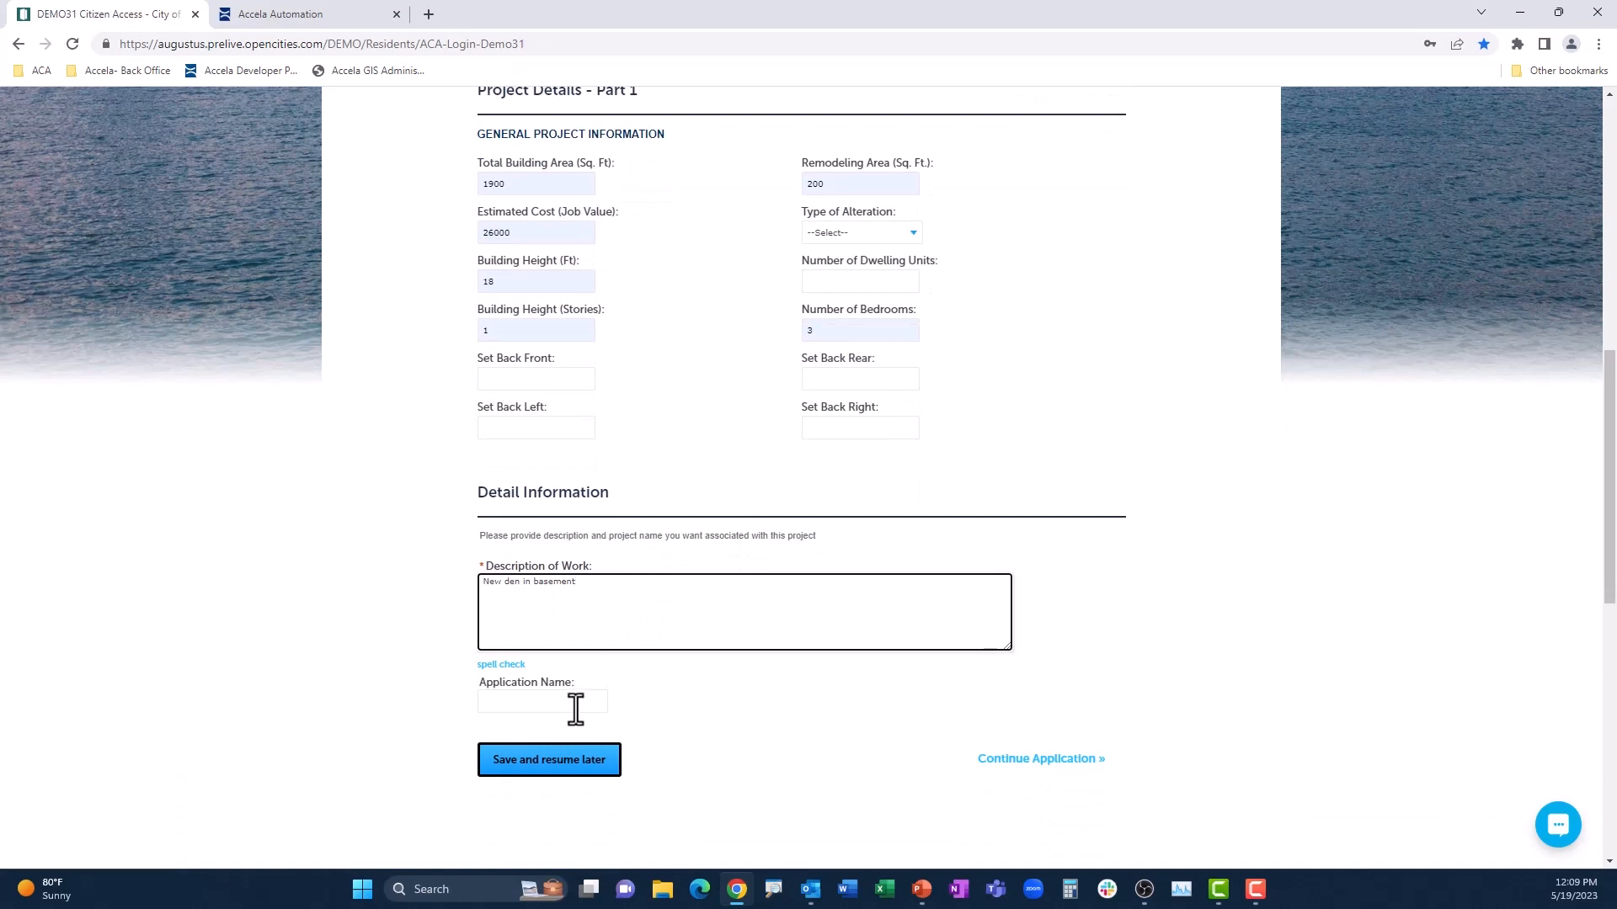
pyautogui.click(573, 702)
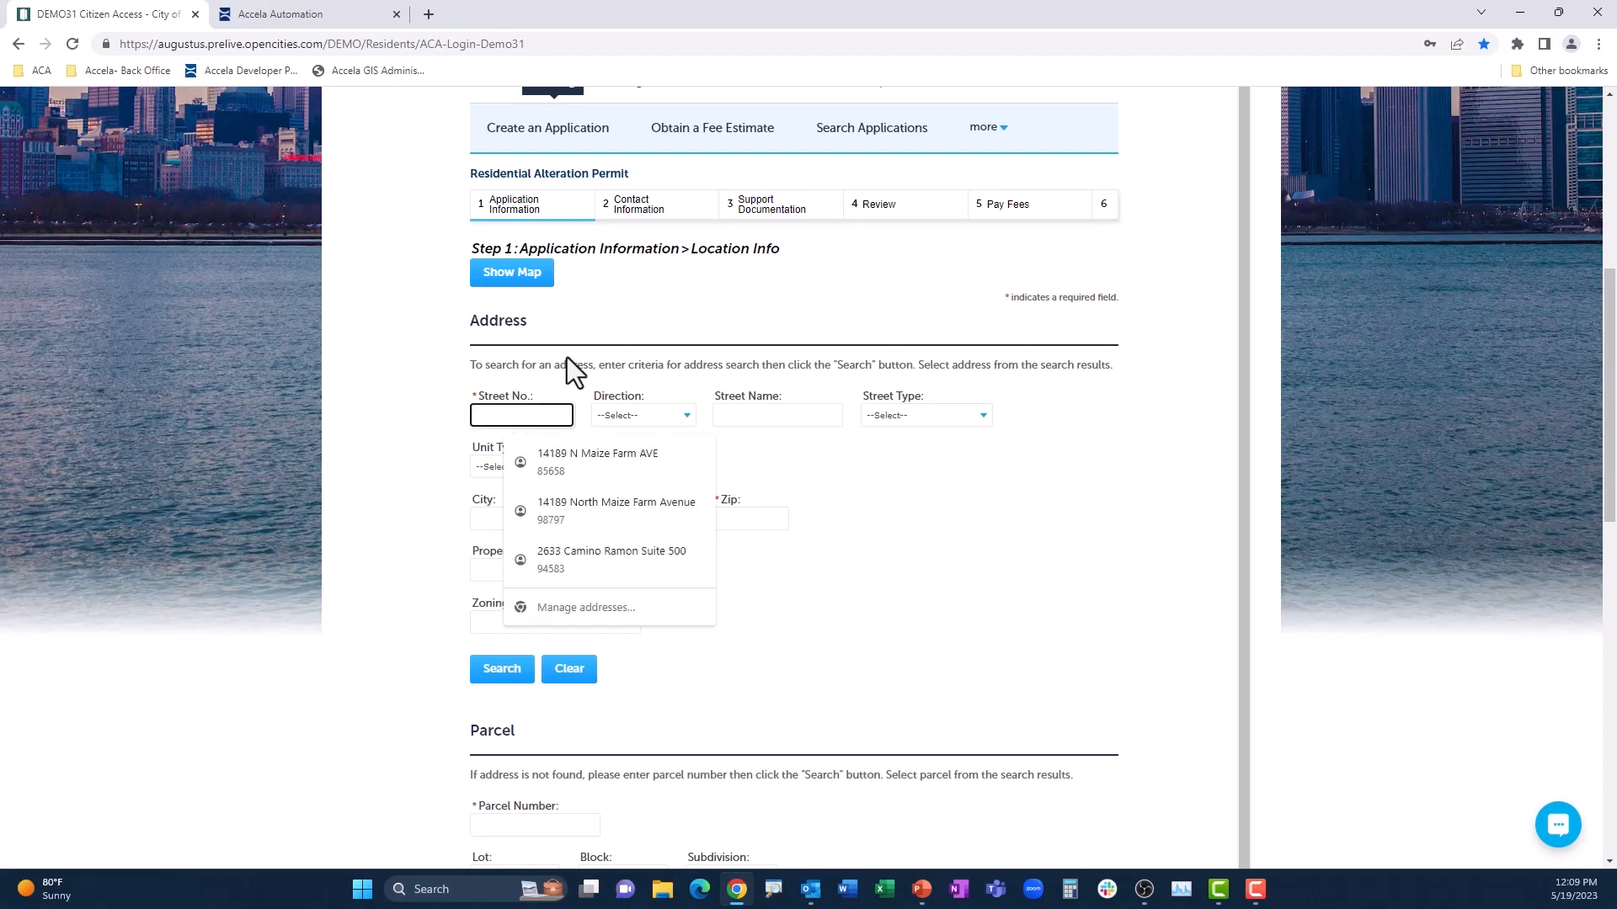
# Step: Search for the property by its street number and street name to fill in the address, parcel and owner details
pyautogui.write('833')
pyautogui.click(722, 415)
pyautogui.write('Ox')
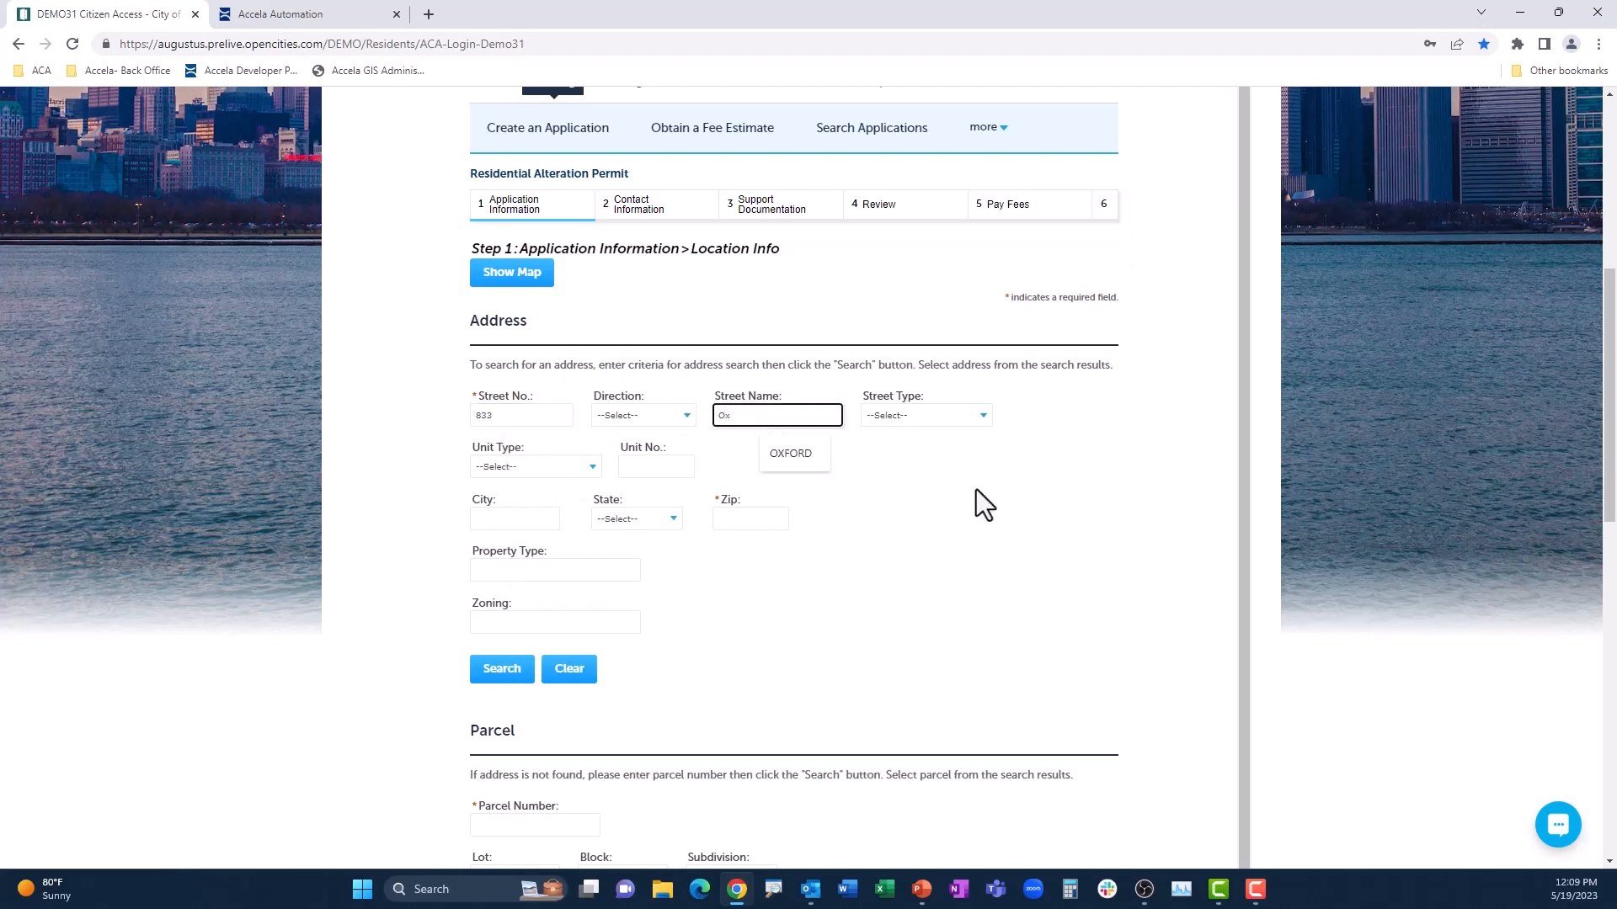
pyautogui.click(810, 459)
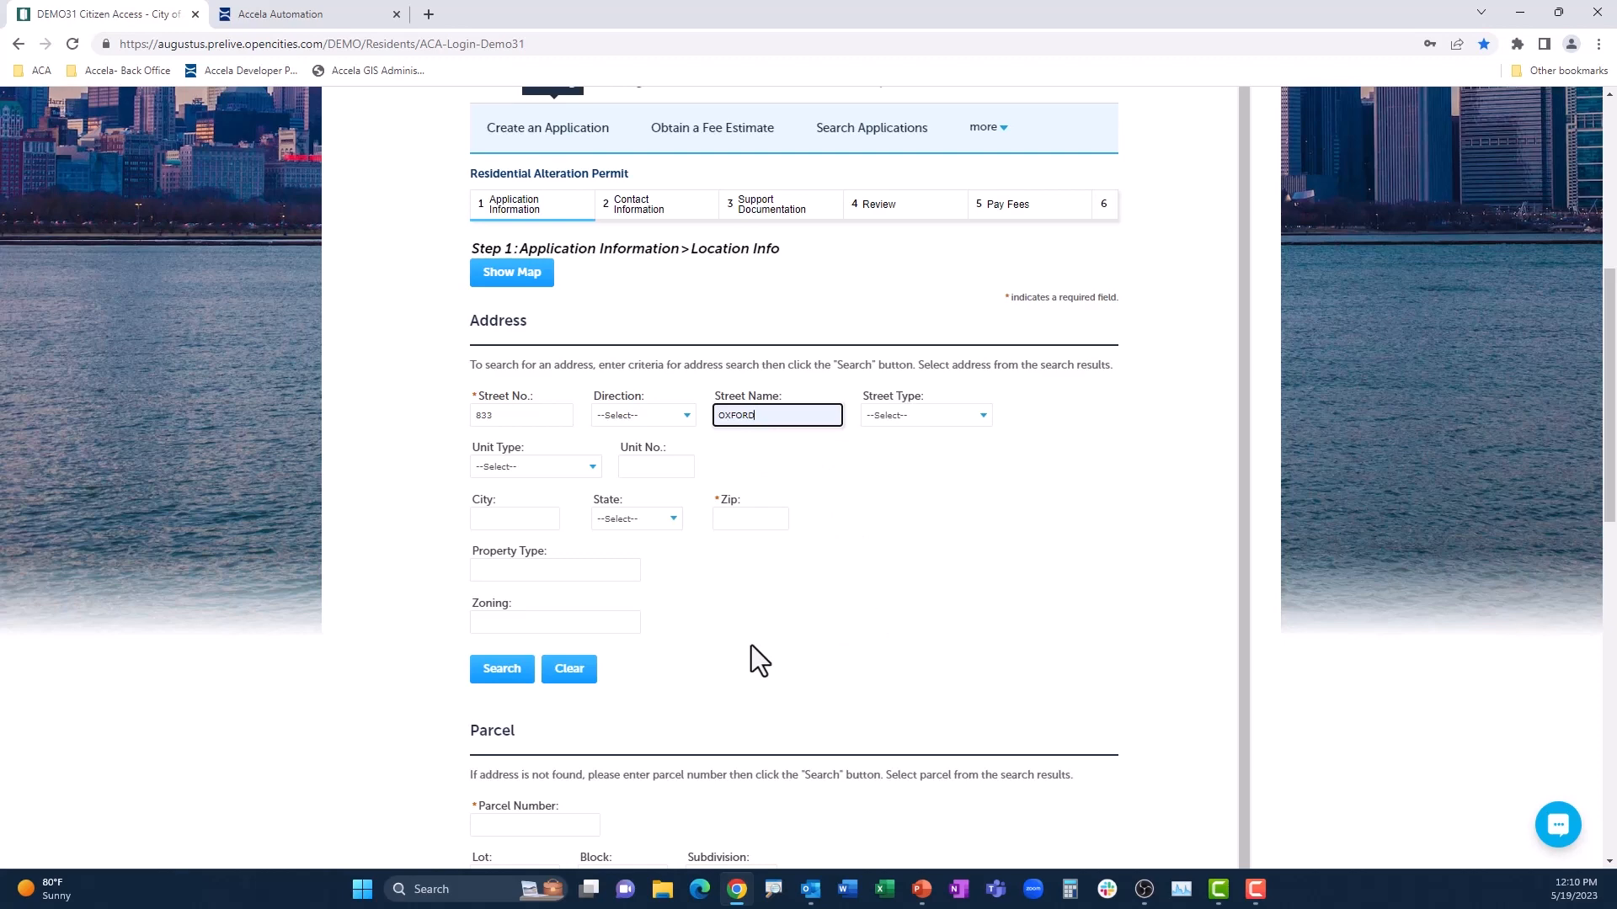
pyautogui.press('Return')
pyautogui.scroll(-2, 769, 632)
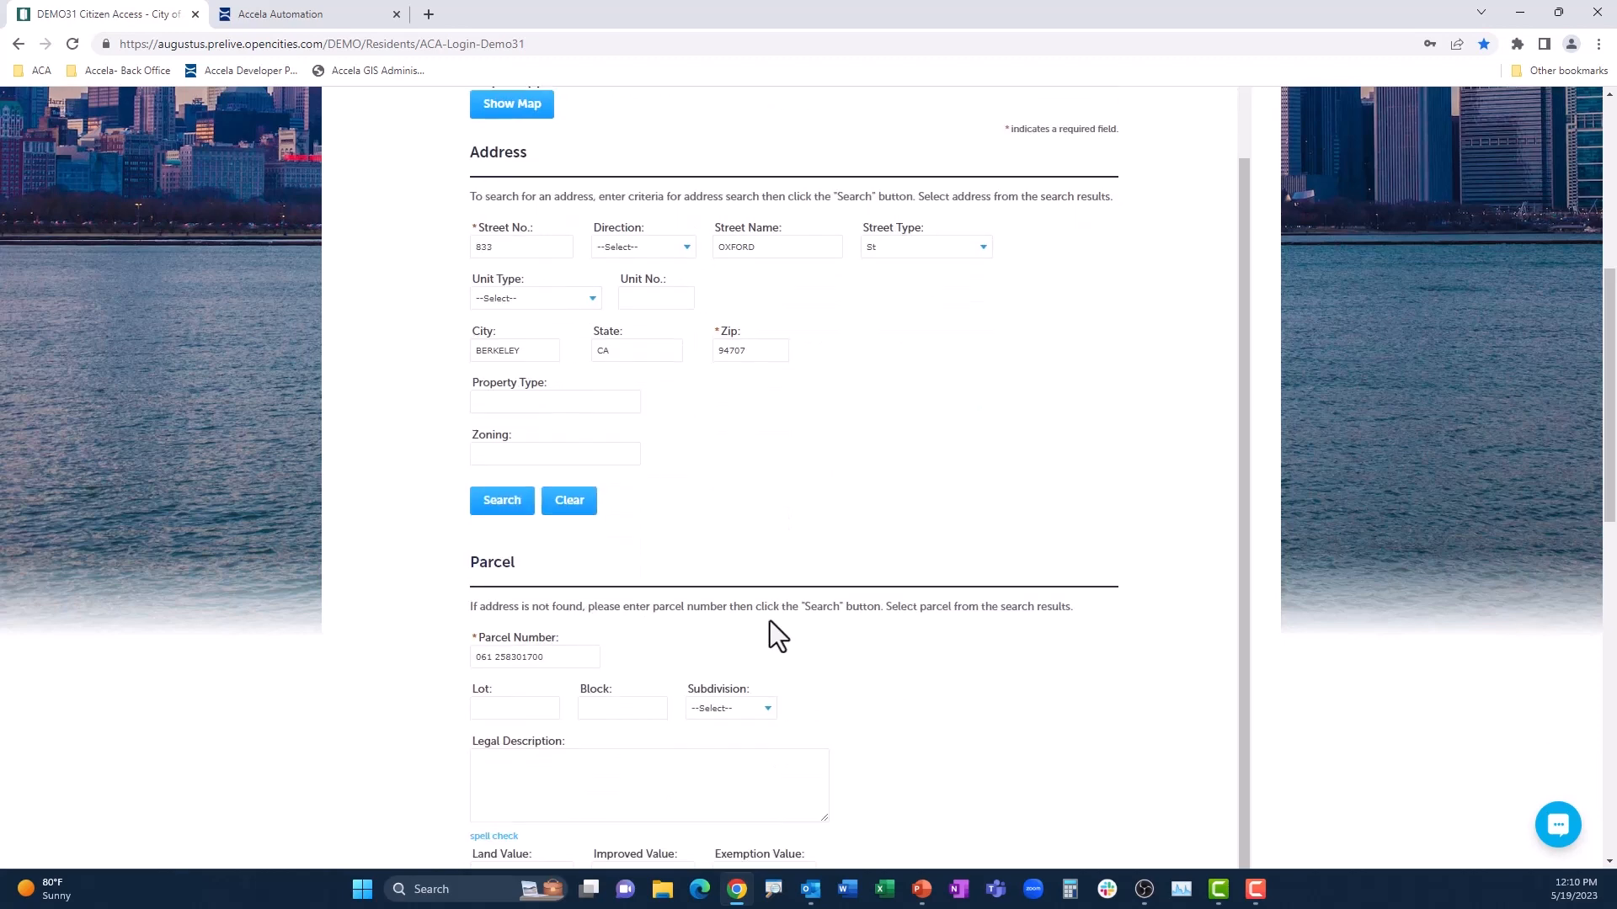
pyautogui.scroll(-1, 767, 619)
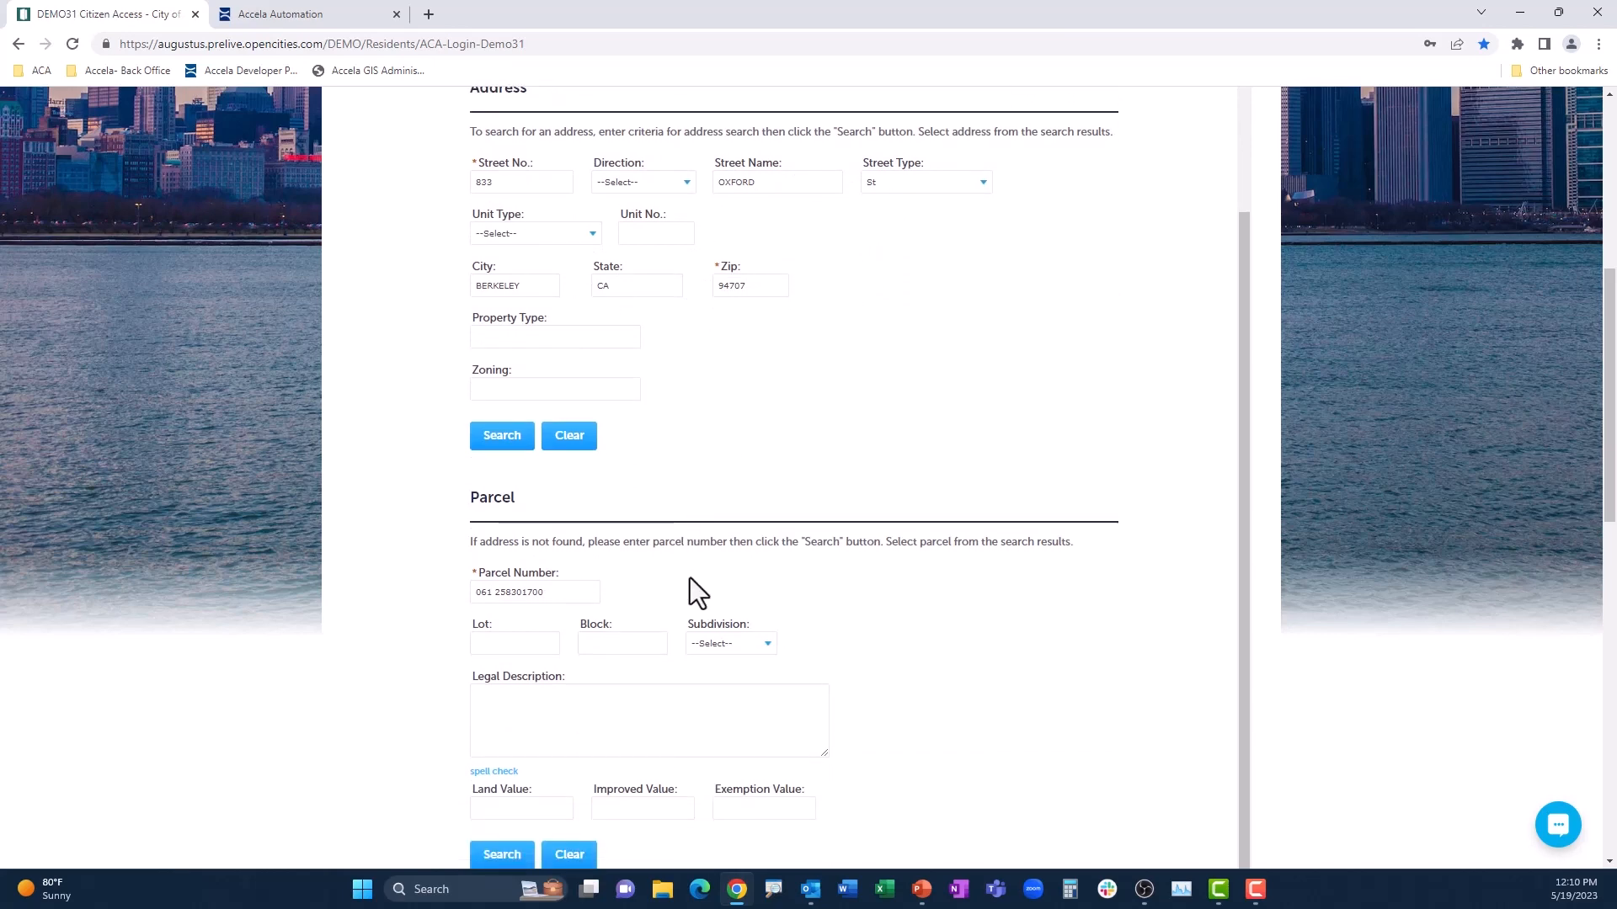
pyautogui.scroll(-6, 690, 581)
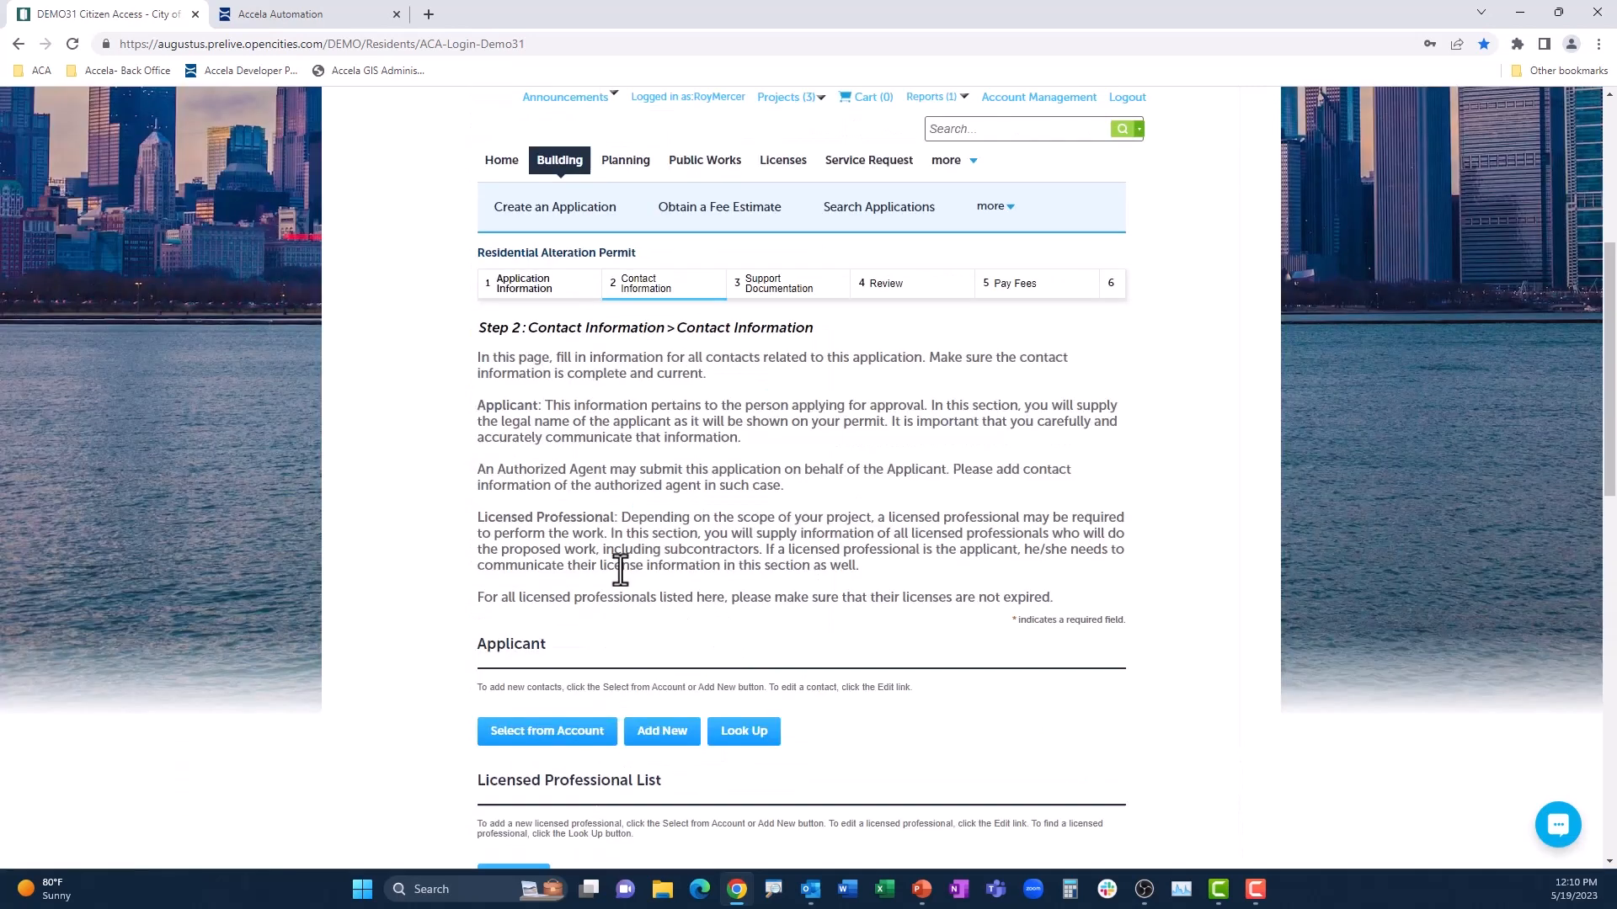
# Step: Add the first associated contact from the account as the applicant, including the contact's mailing address
pyautogui.scroll(-3, 621, 570)
pyautogui.click(549, 487)
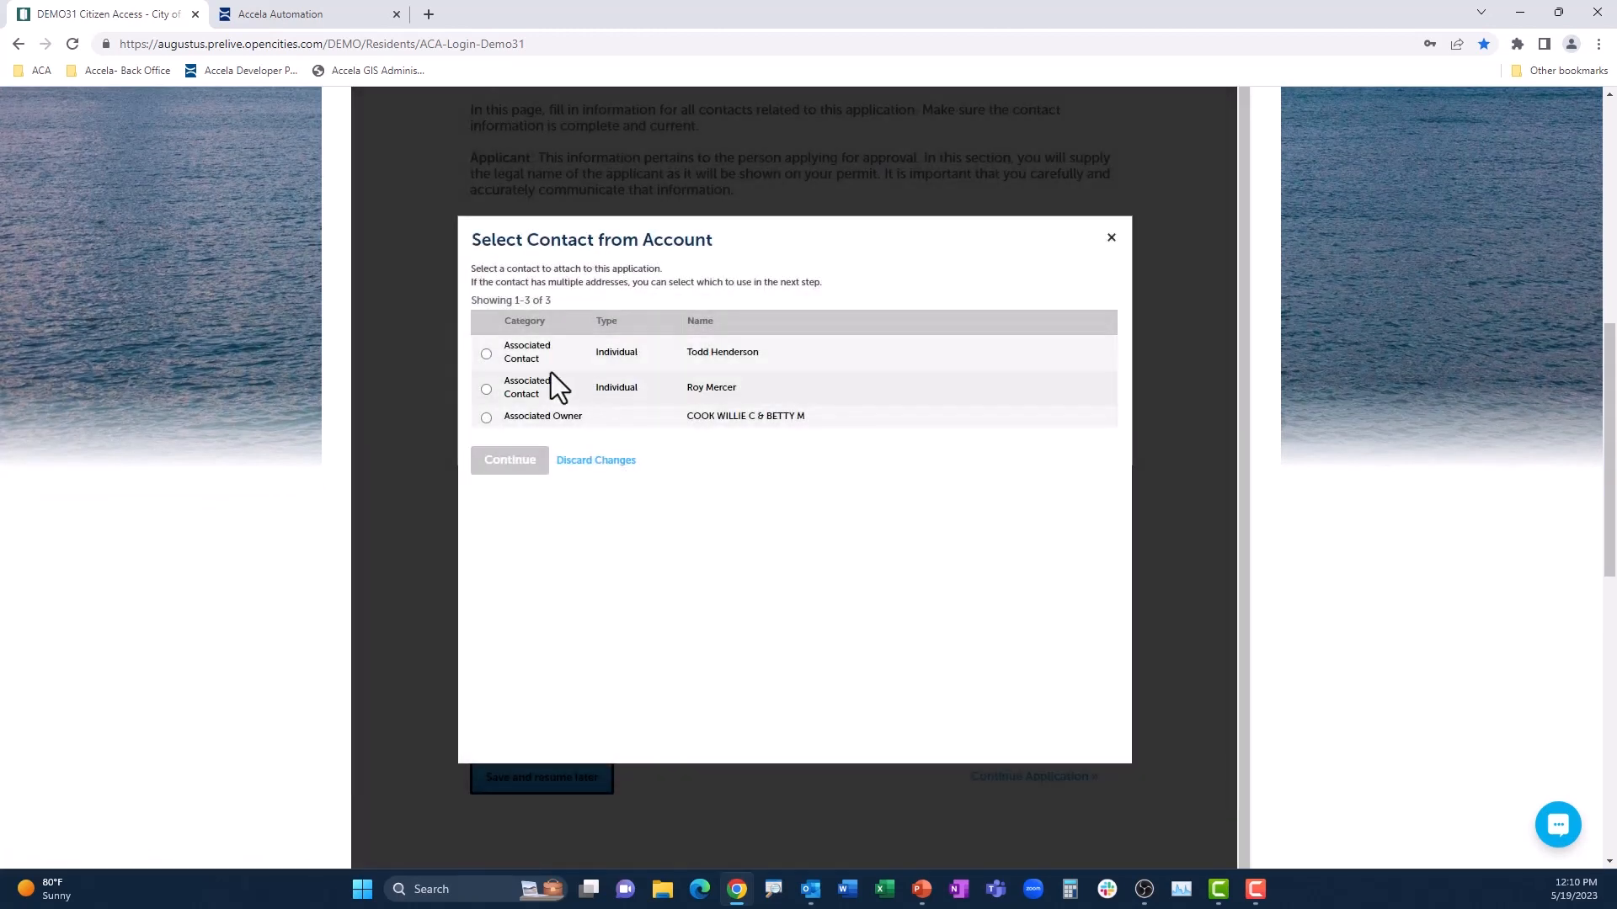
pyautogui.click(487, 356)
pyautogui.click(526, 465)
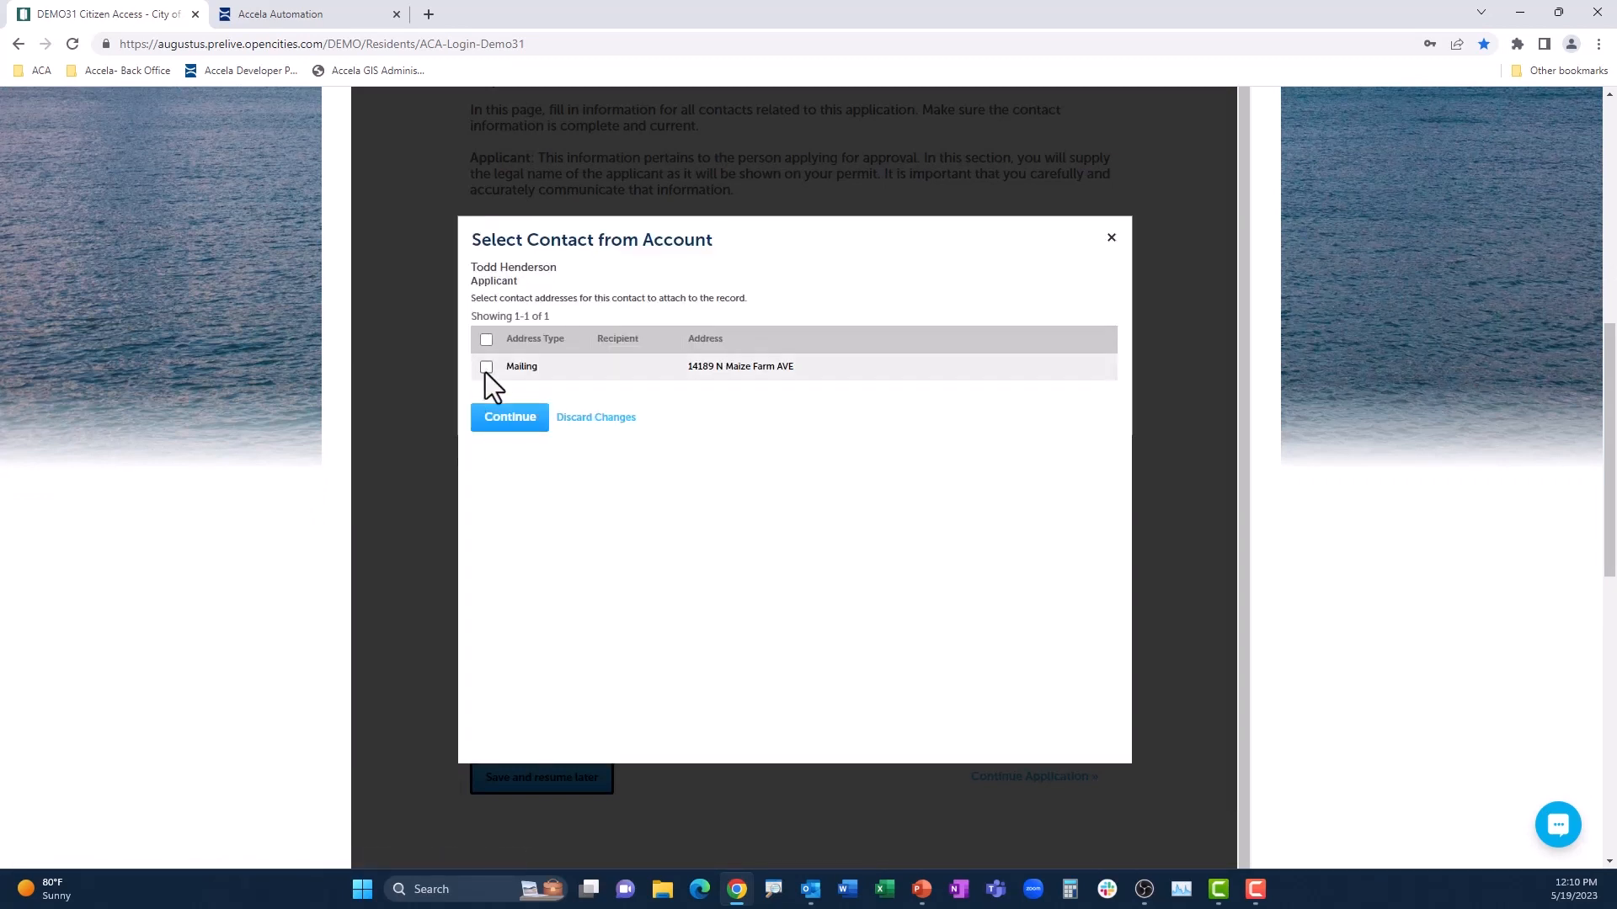
pyautogui.click(486, 368)
pyautogui.click(531, 421)
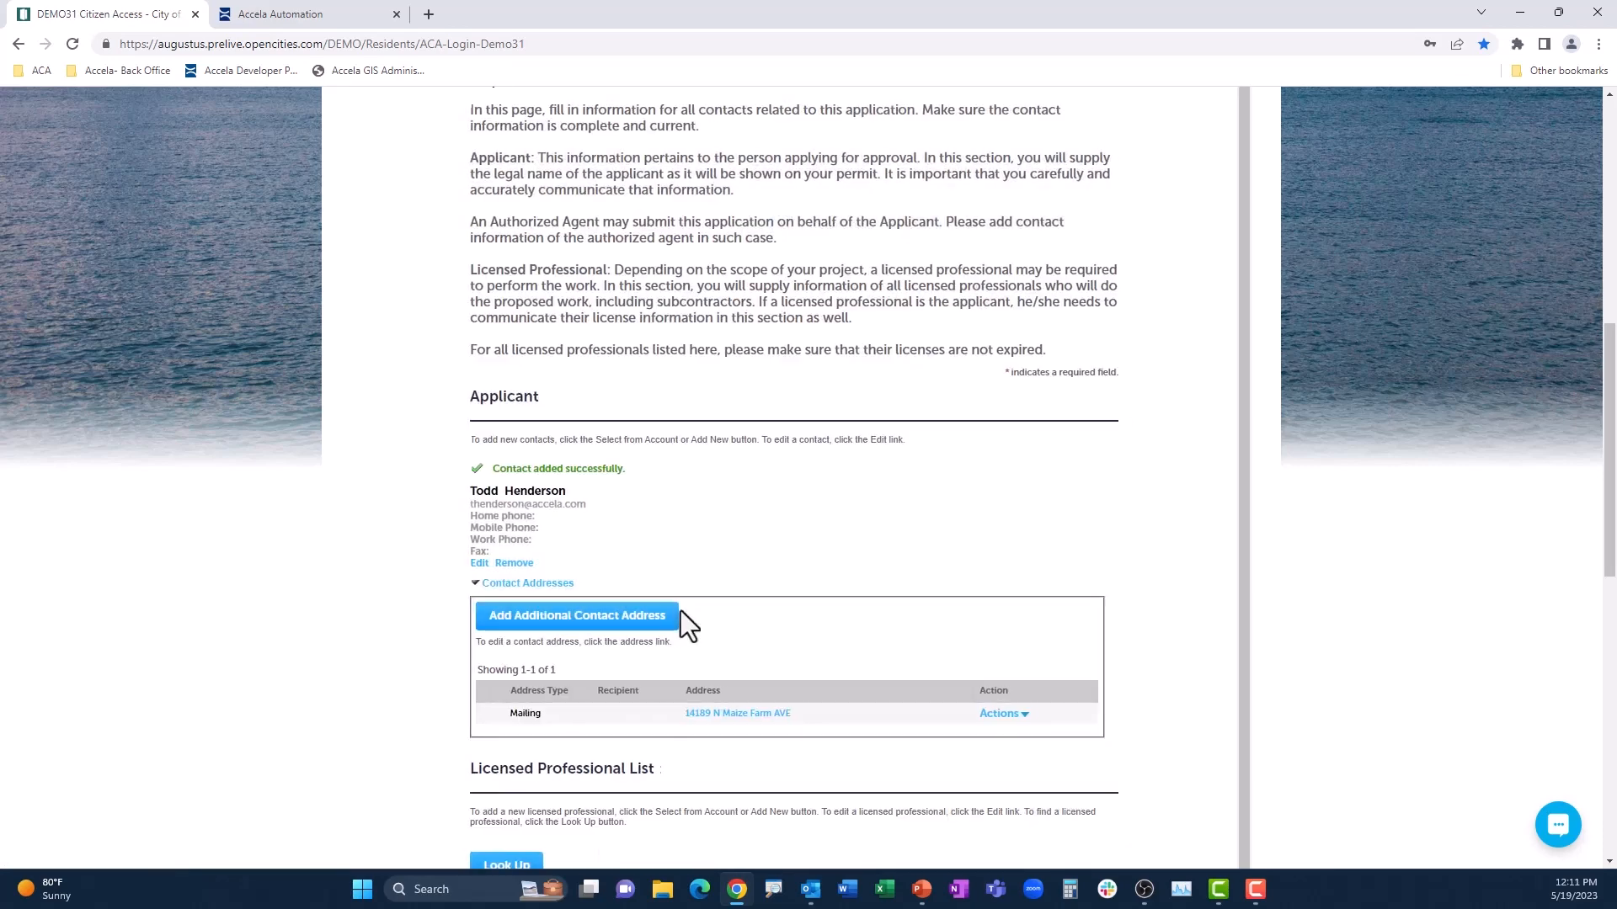
# Step: Look up licensed professionals with the license type General Contractor
pyautogui.scroll(-5, 680, 609)
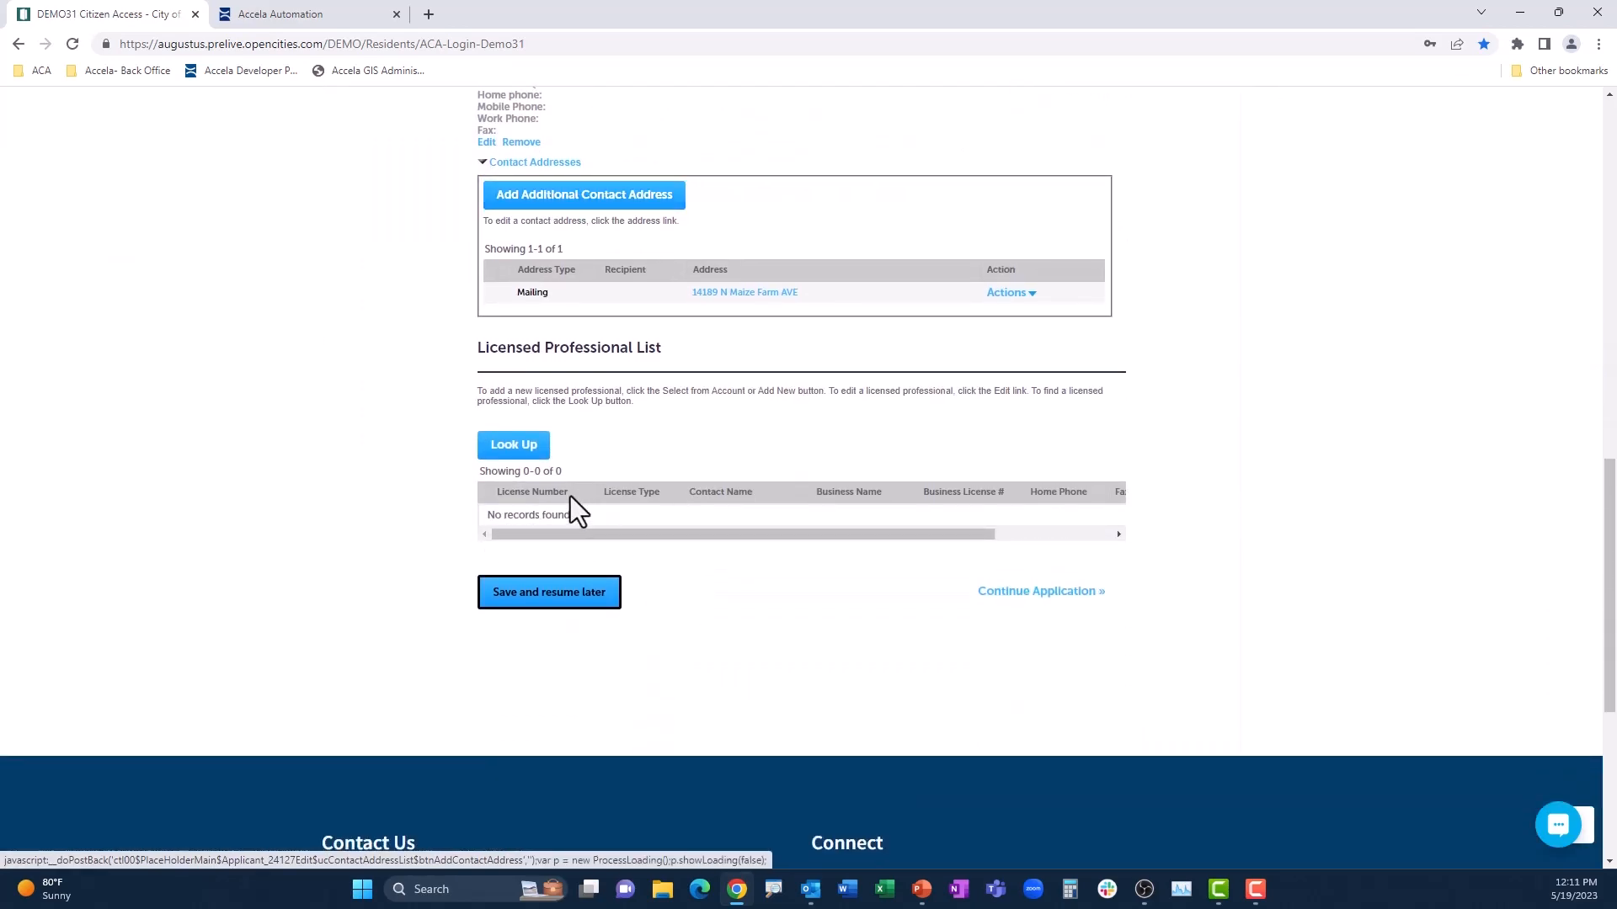
pyautogui.click(521, 446)
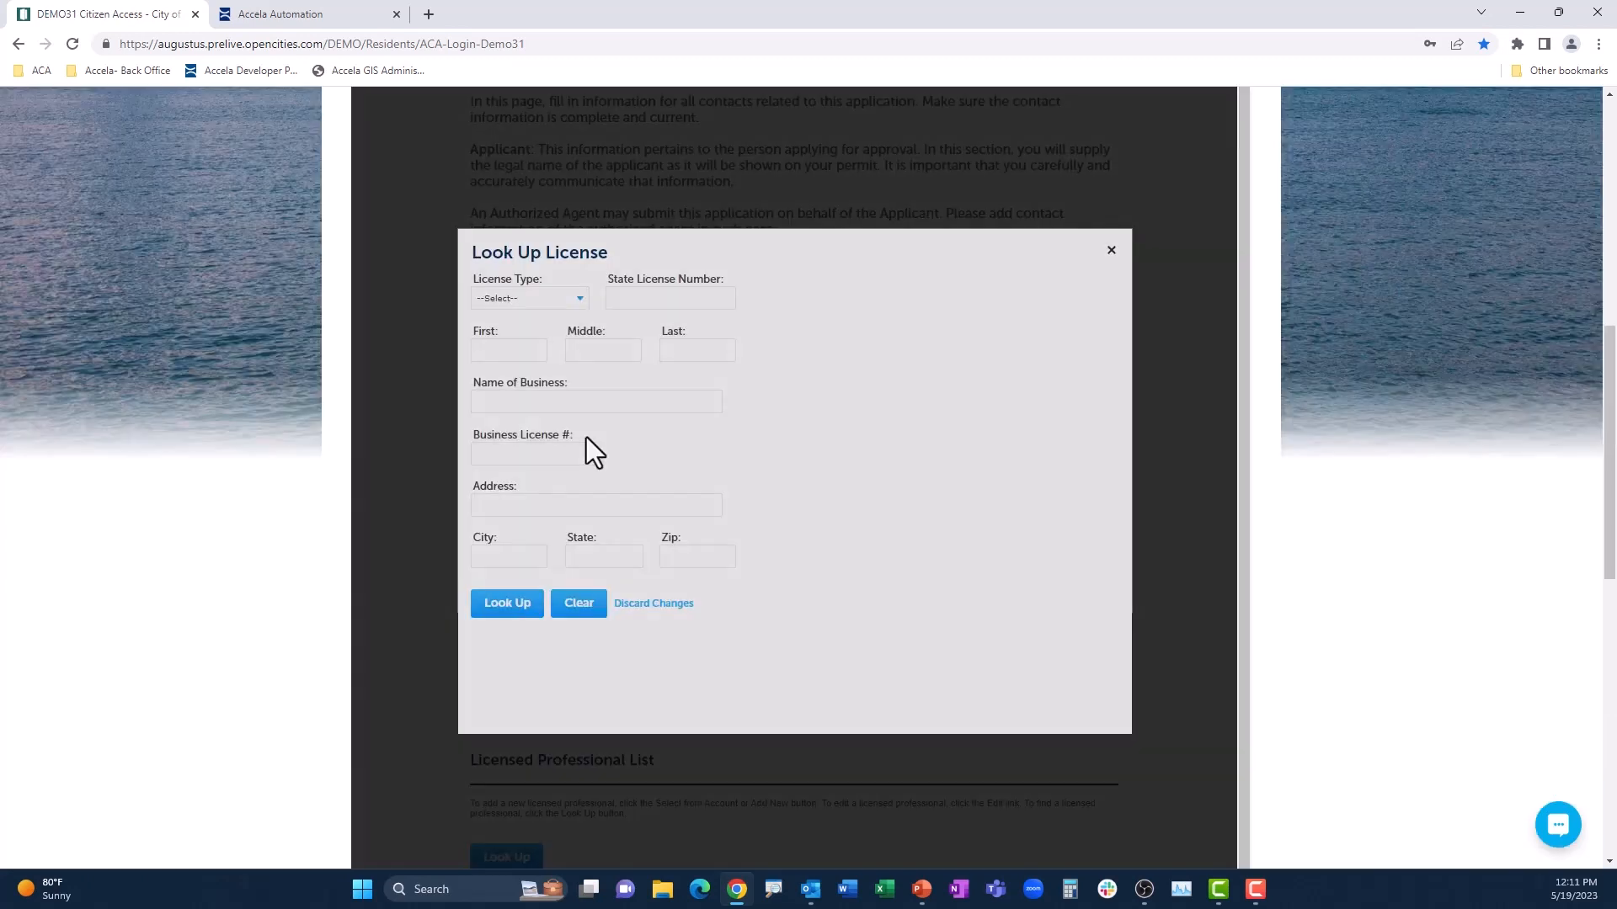
pyautogui.click(548, 298)
pyautogui.click(556, 384)
pyautogui.click(522, 606)
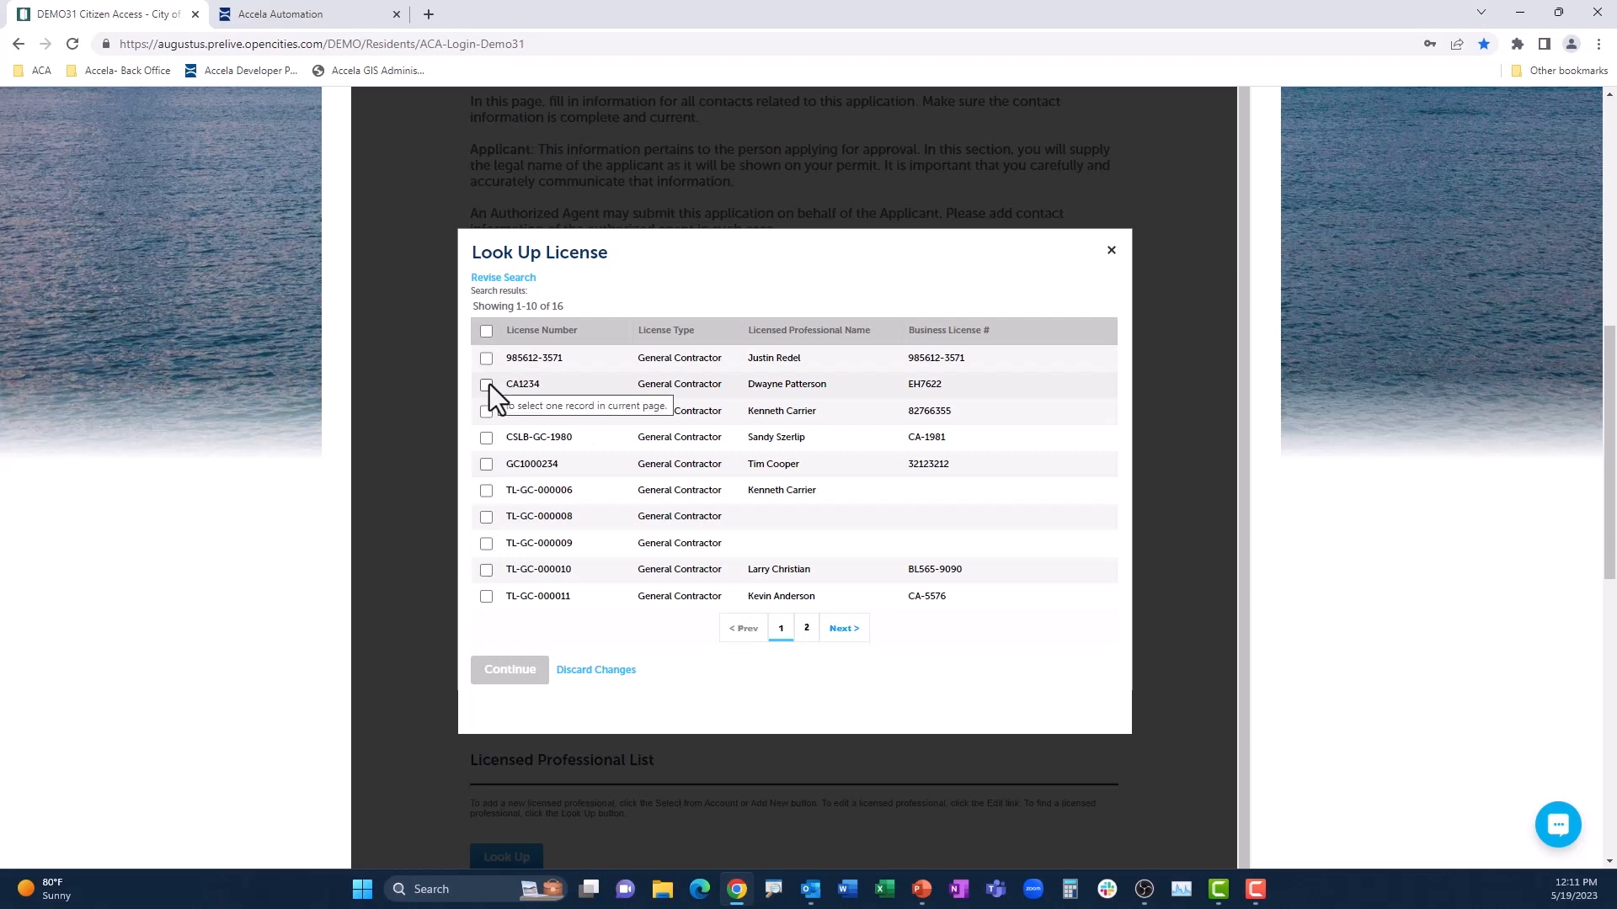
# Step: Try to add the fifth general contractor in the search results to the application
pyautogui.click(487, 384)
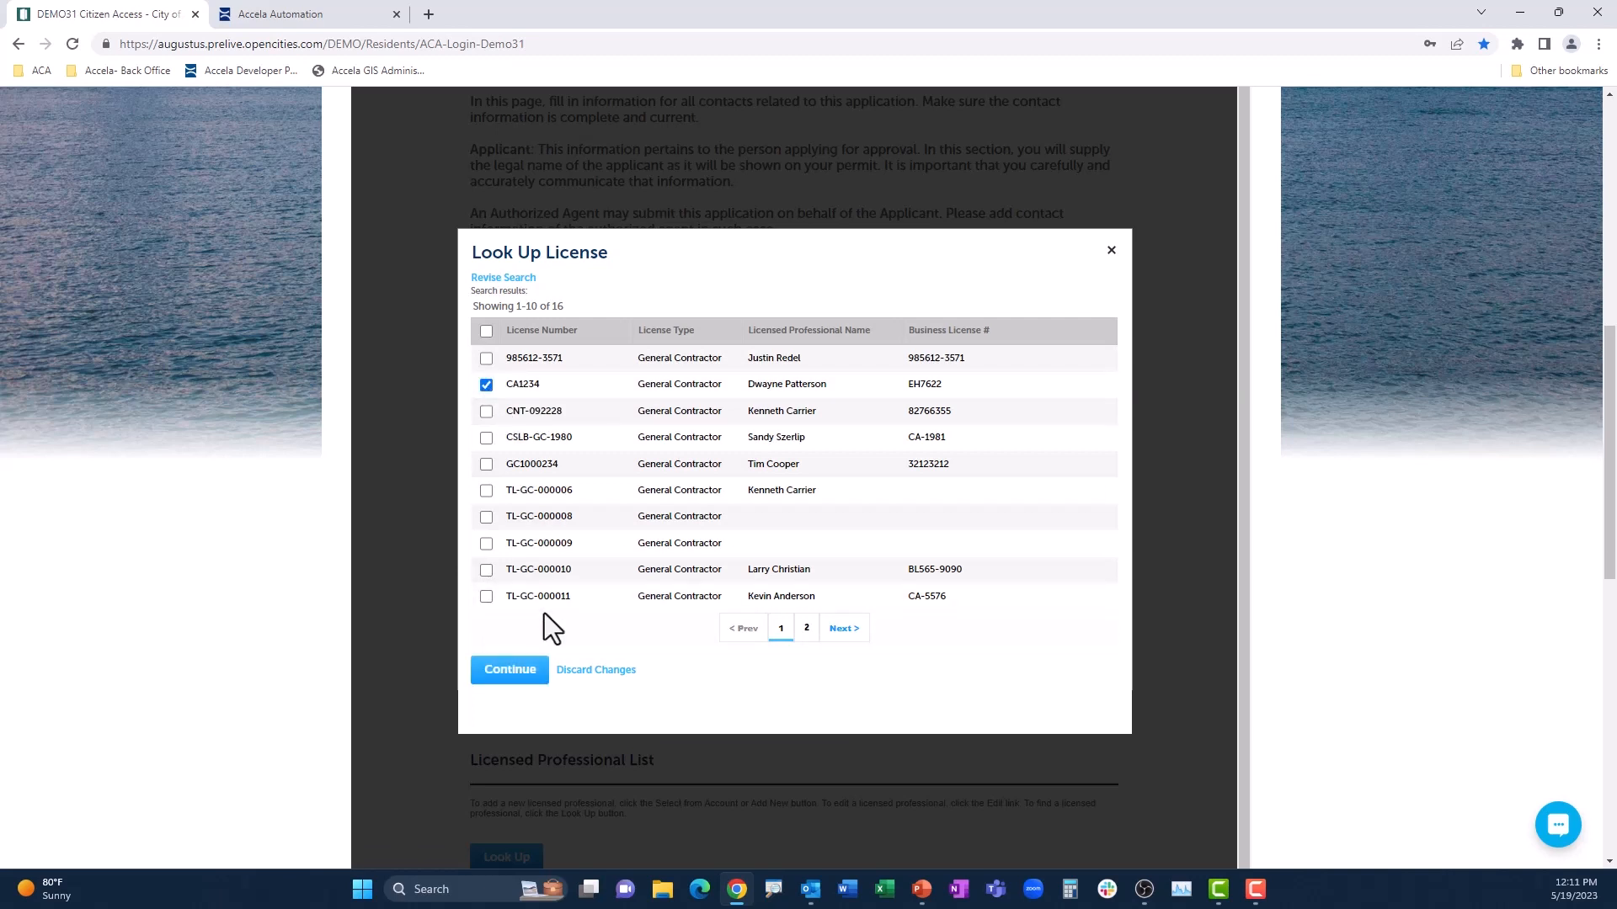
pyautogui.click(487, 465)
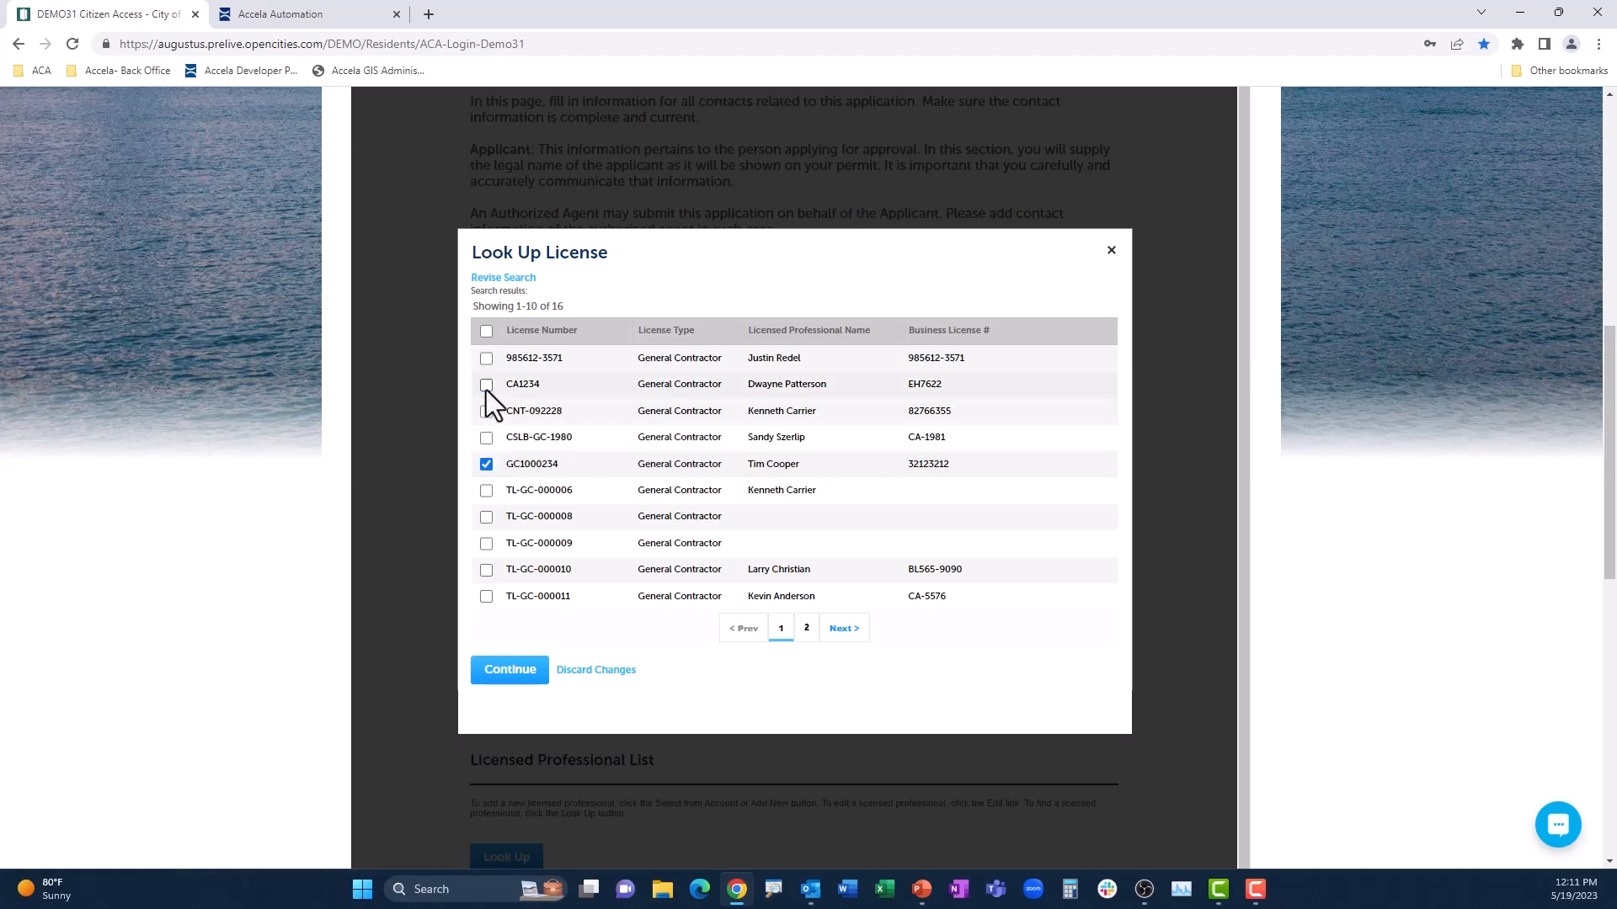
pyautogui.click(510, 672)
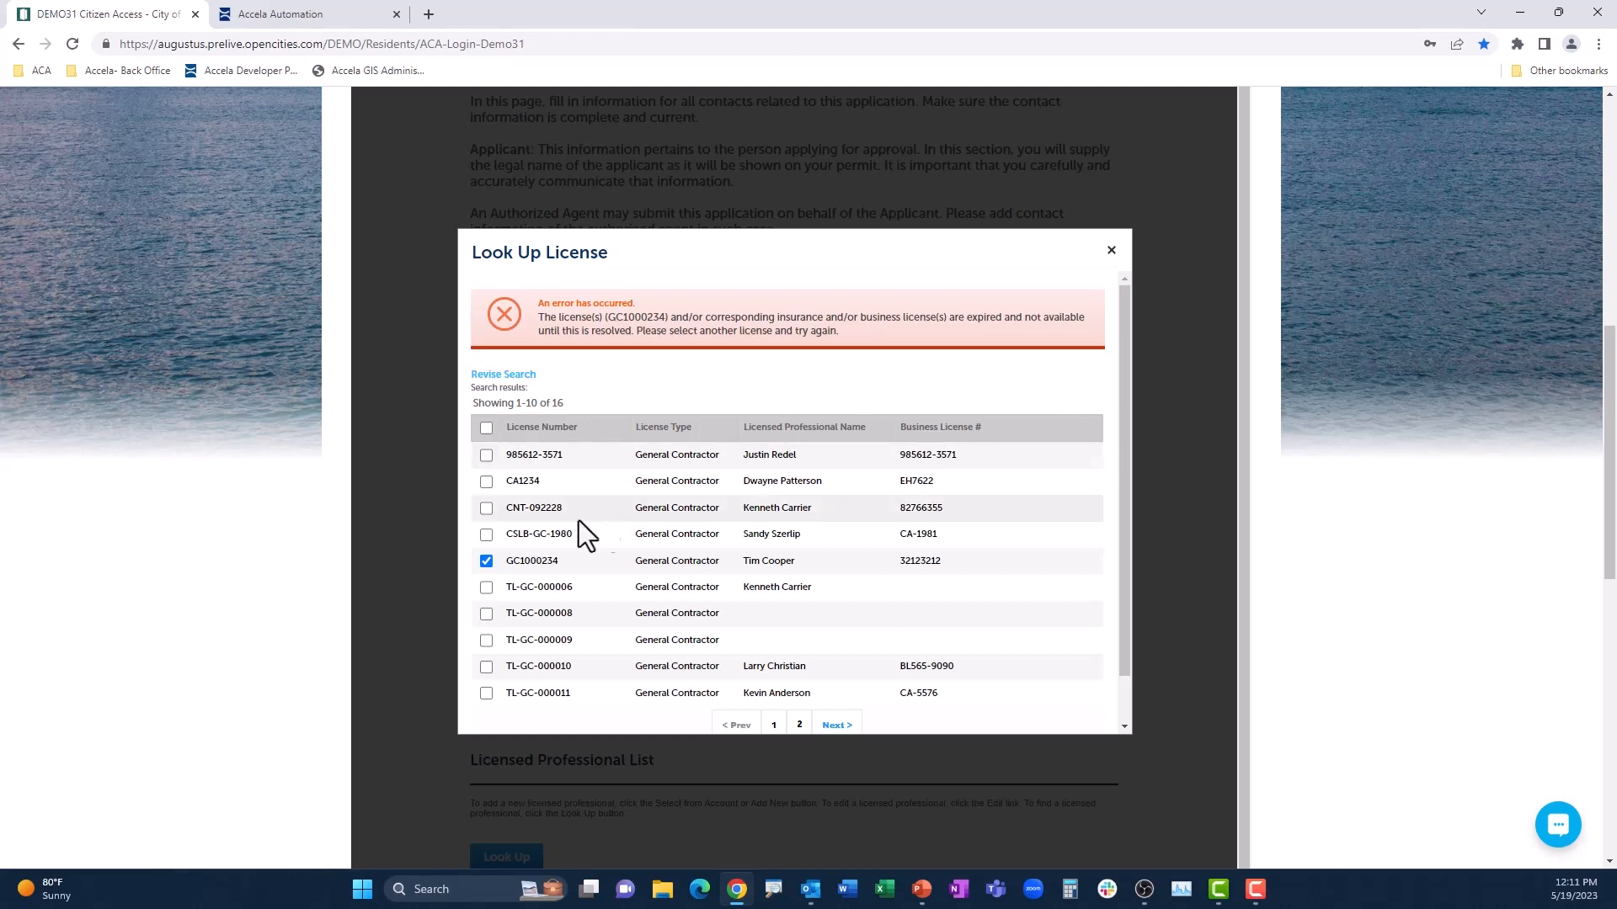
# Step: Add the second listed general contractor as the licensed professional and continue to Support Documentation
pyautogui.click(487, 483)
pyautogui.scroll(-1, 630, 658)
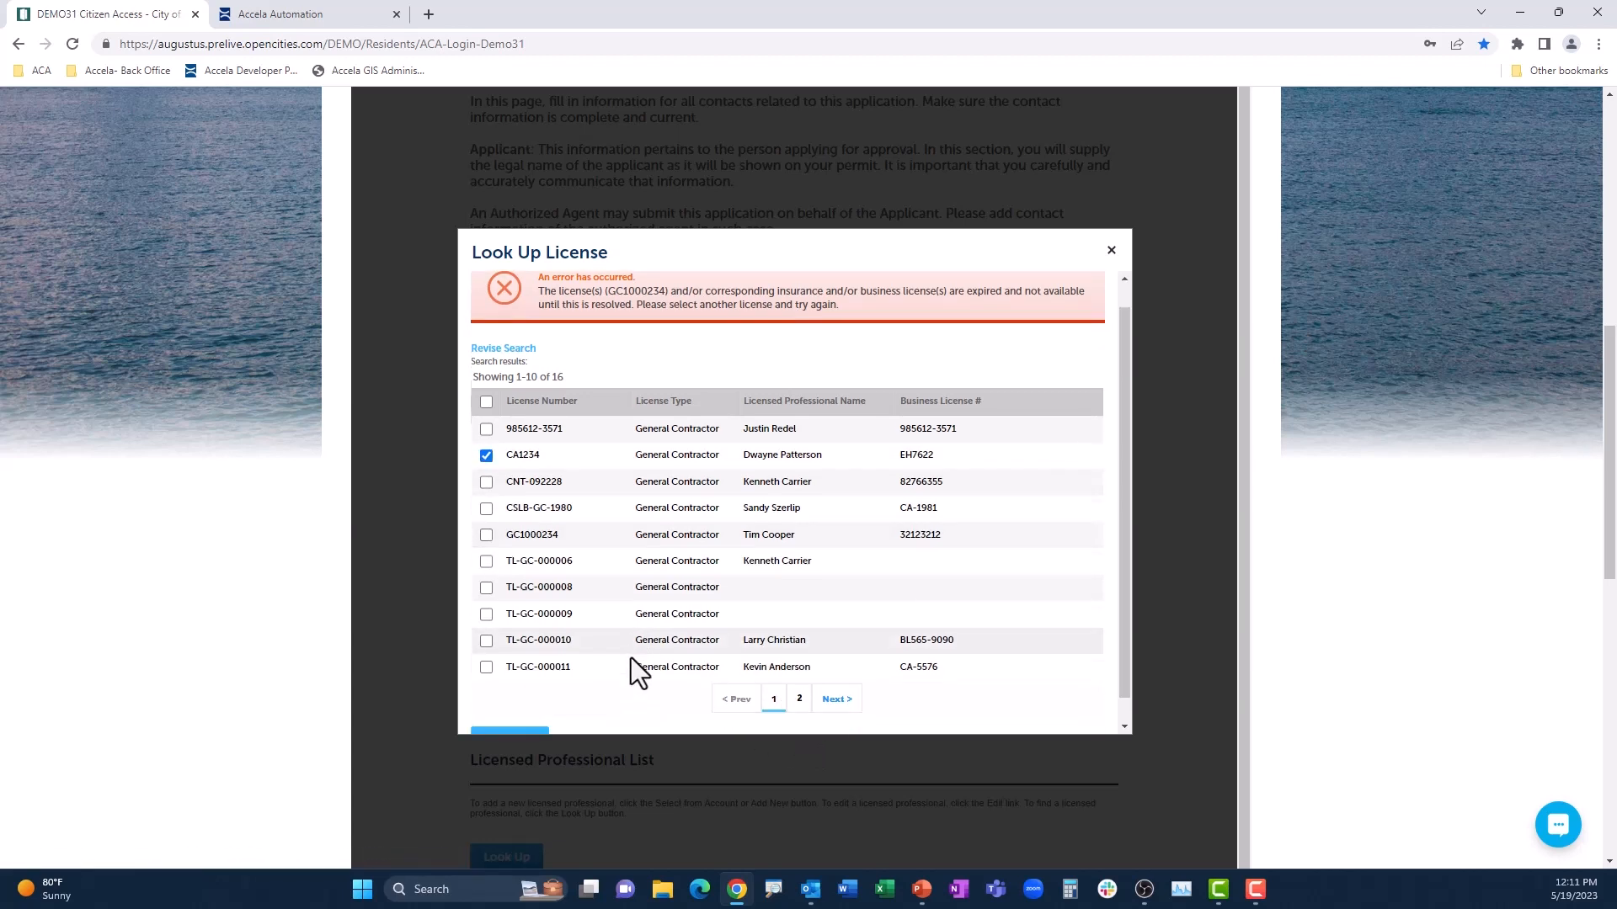
pyautogui.click(510, 714)
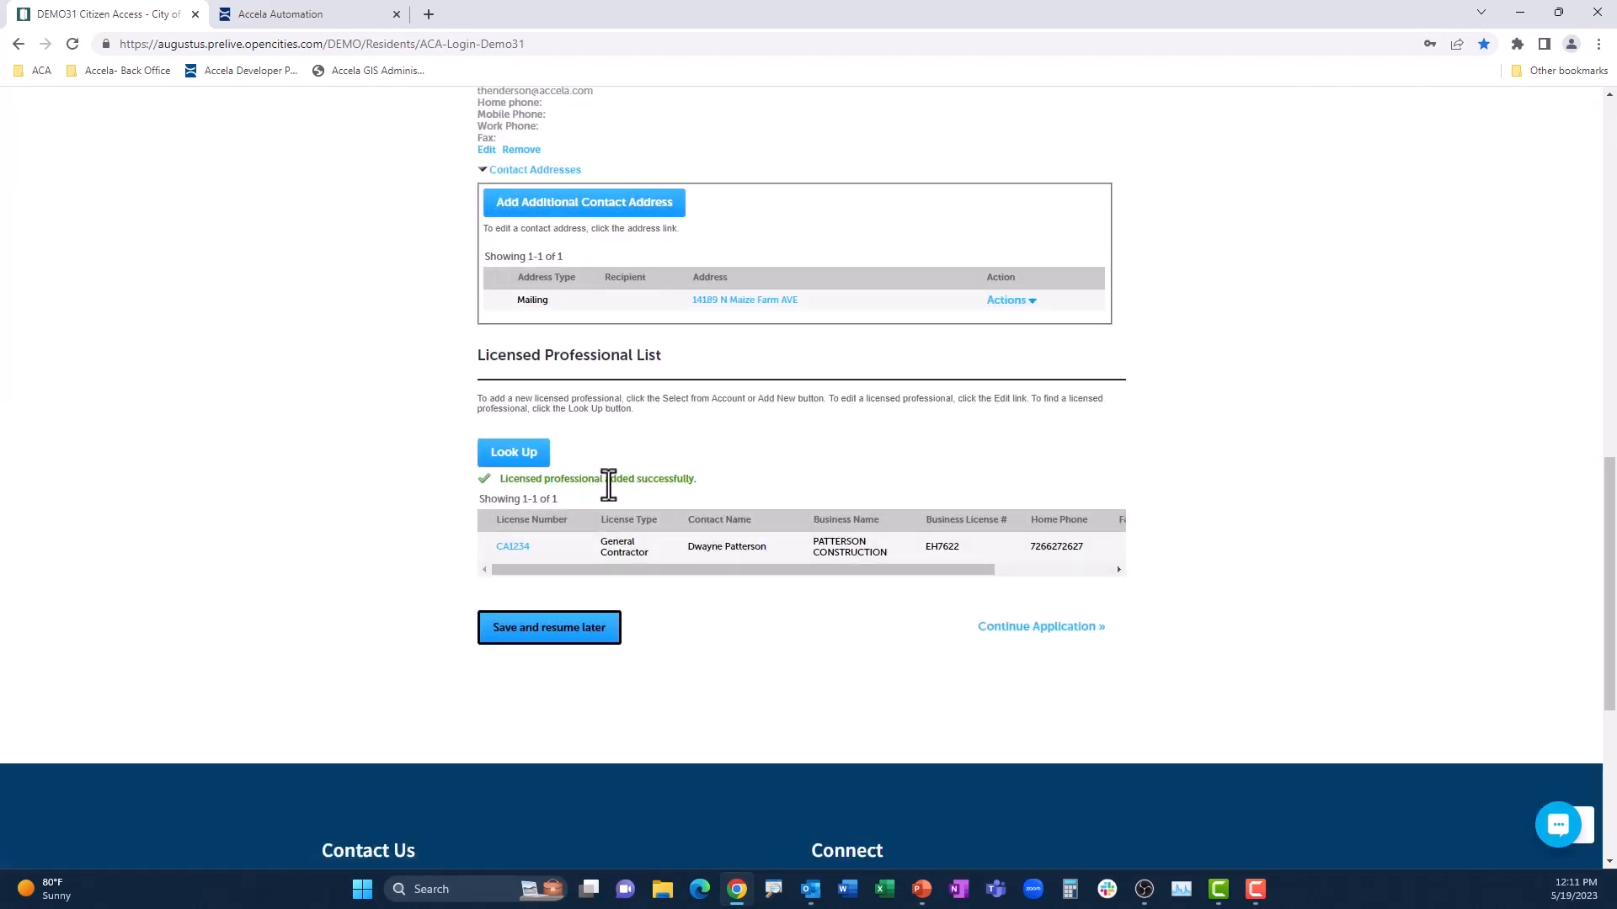
pyautogui.click(1002, 630)
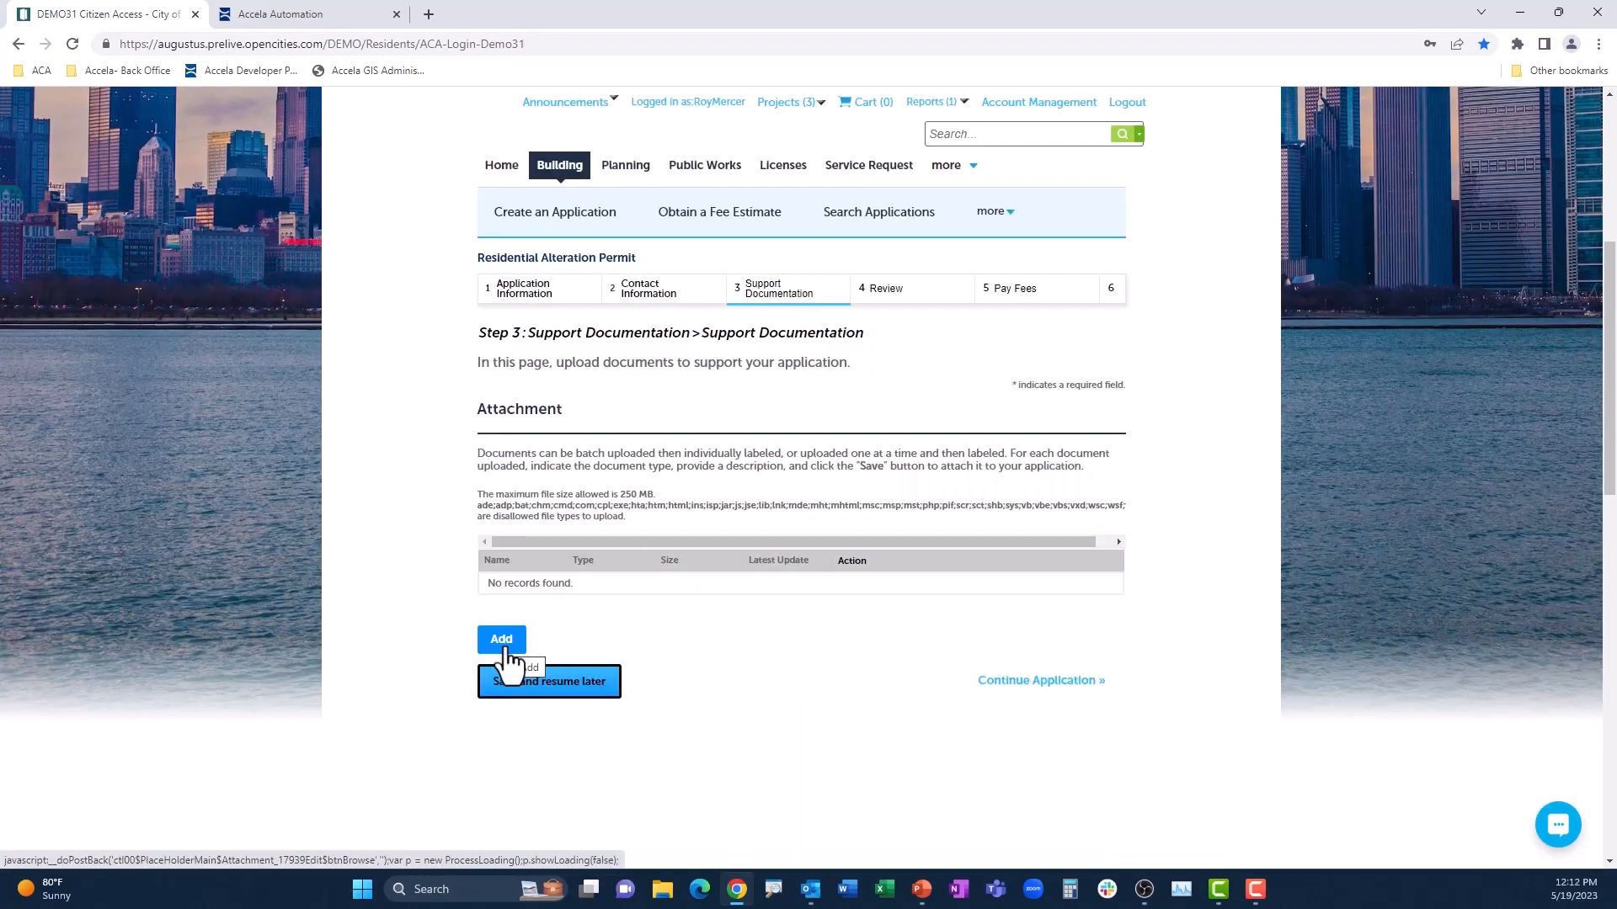
# Step: Attach Floor_plans.pdf with the document type Plans, save it and continue to the application review
pyautogui.click(505, 647)
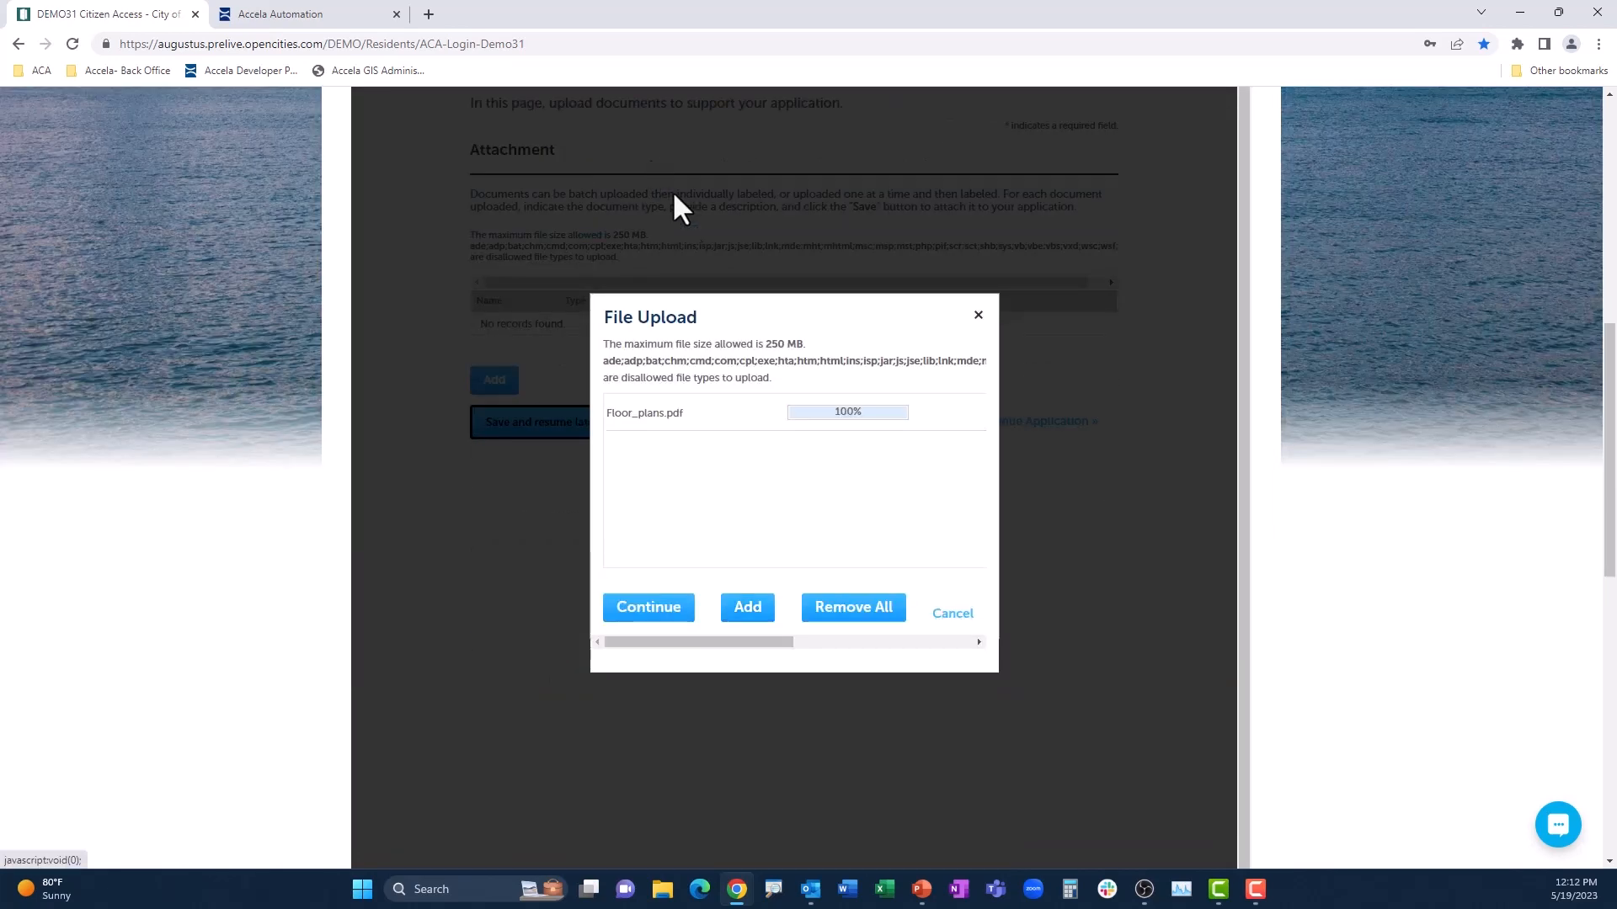
pyautogui.click(671, 620)
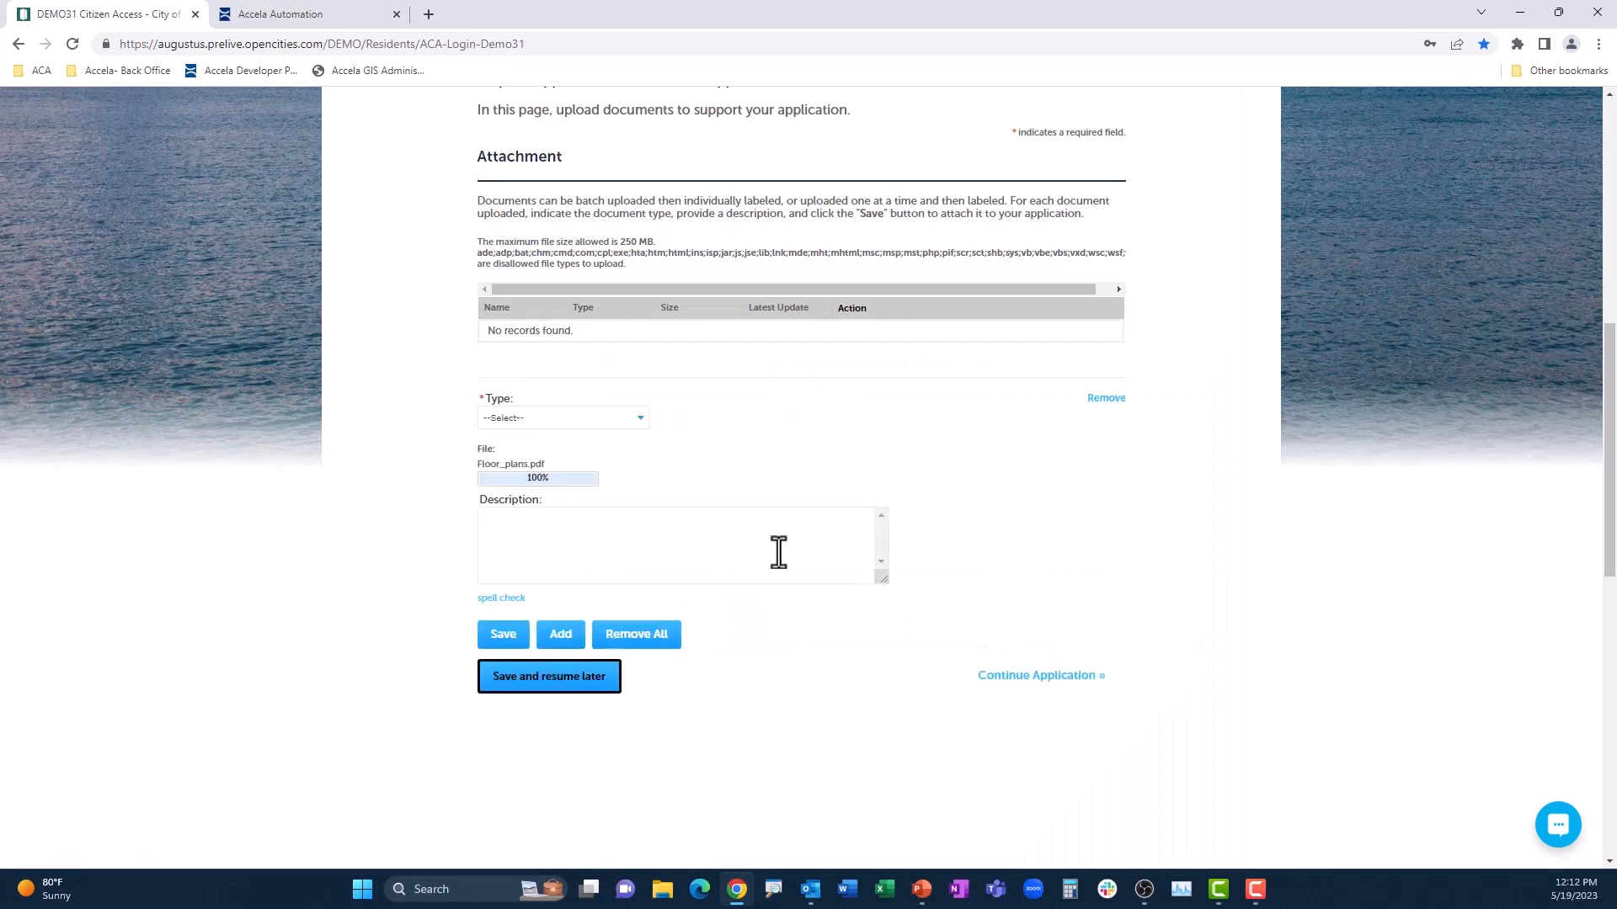
pyautogui.click(640, 421)
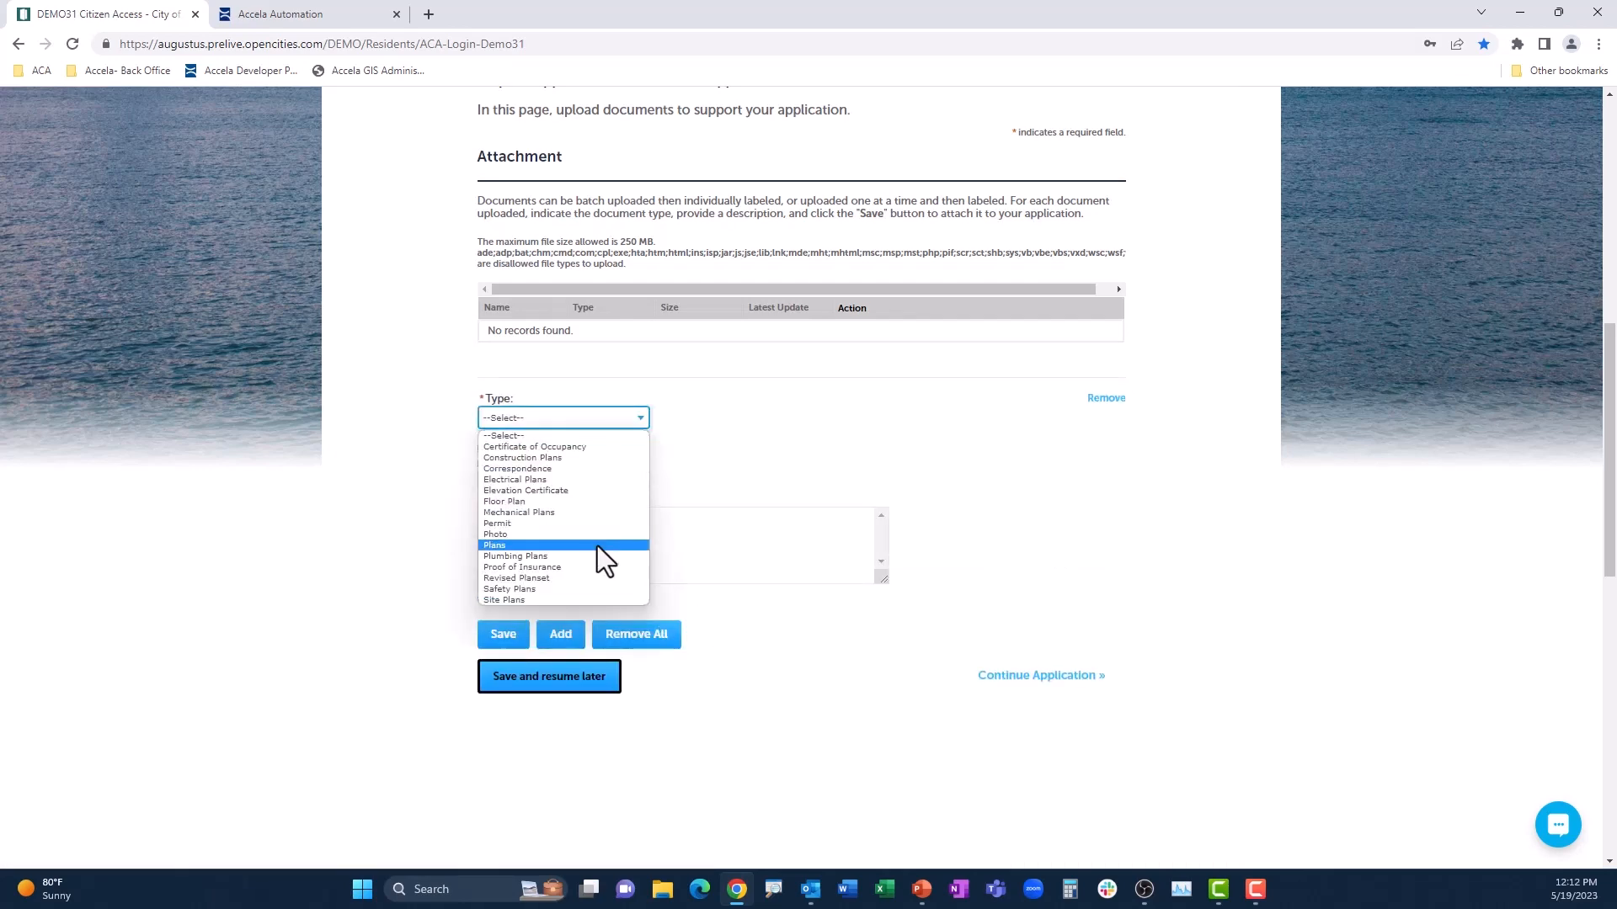
pyautogui.click(598, 545)
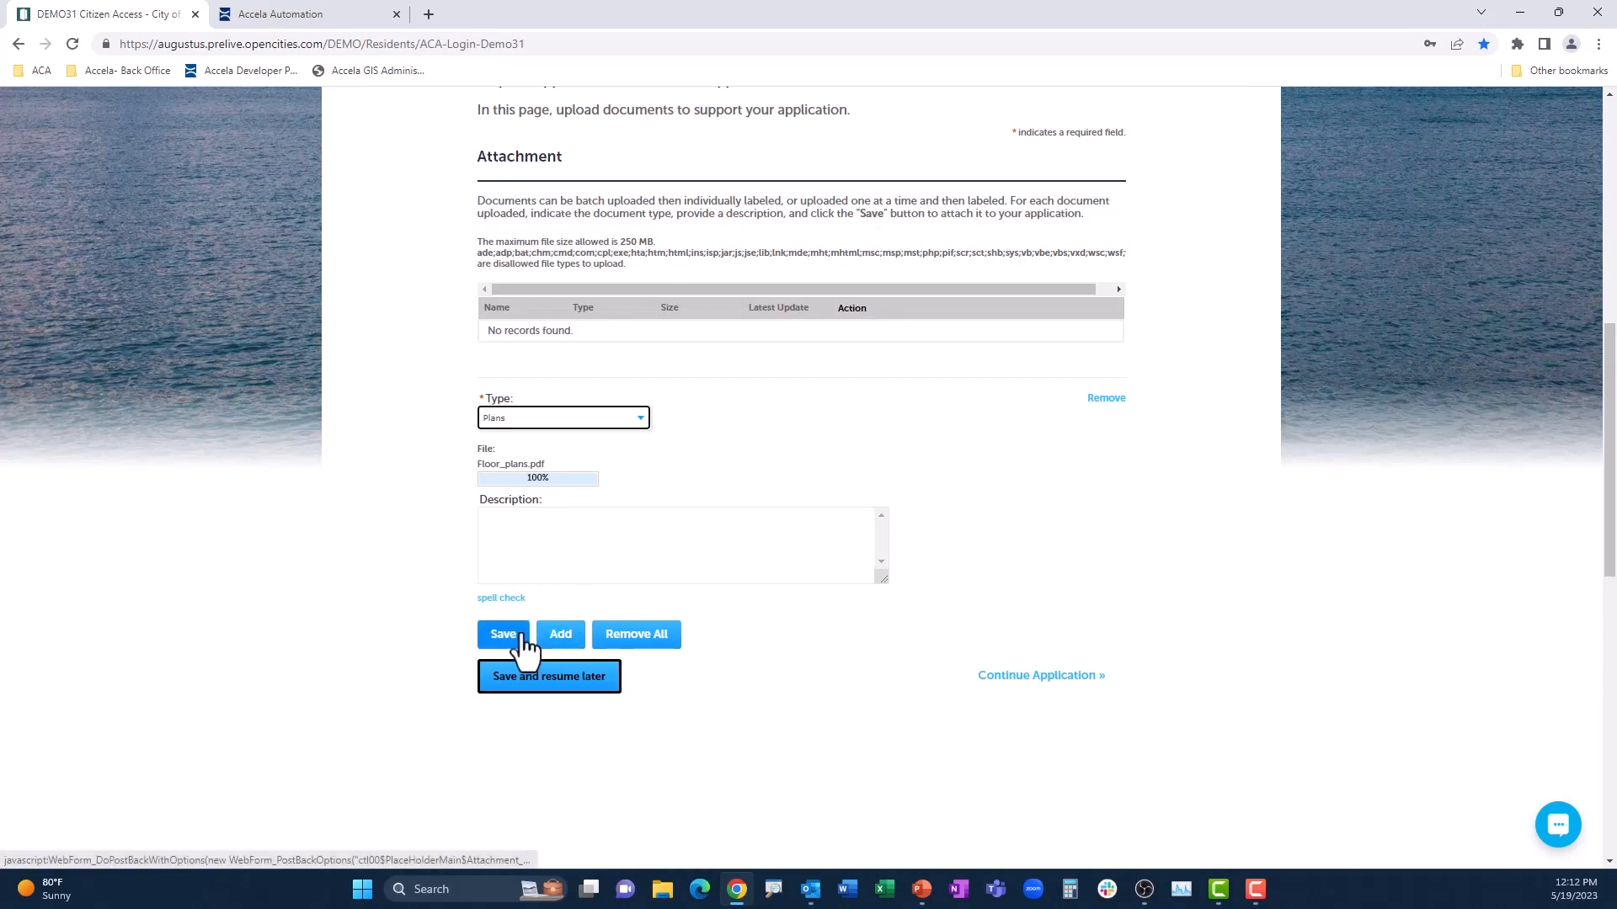
pyautogui.click(510, 637)
pyautogui.click(1047, 508)
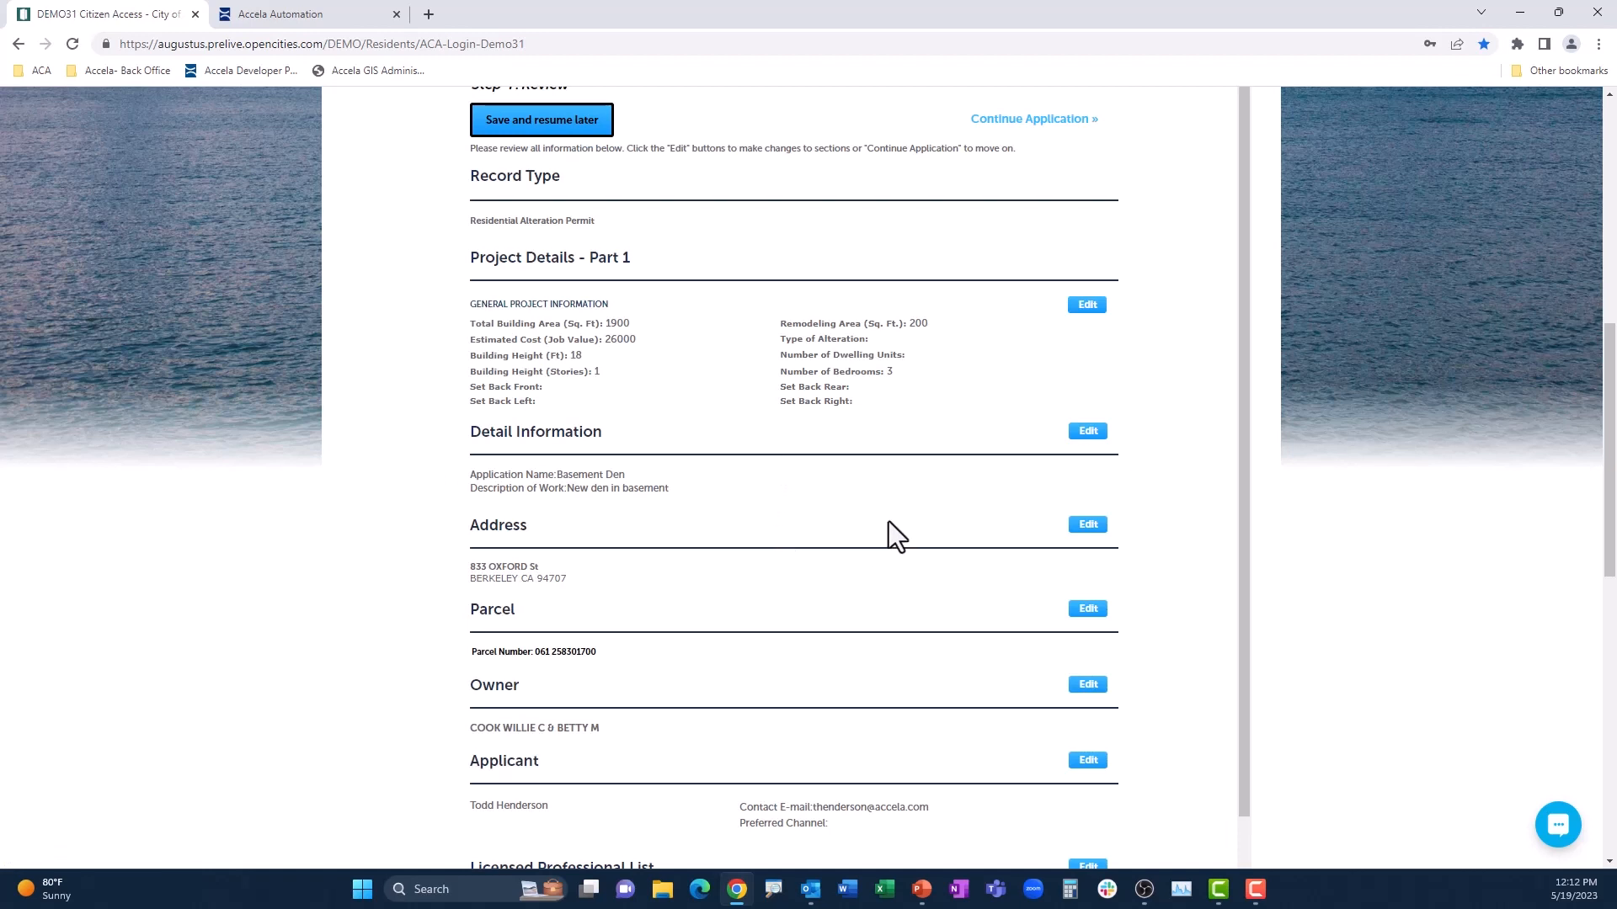
# Step: Review the application details, agree to the certification statement and continue to the Pay Fees step
pyautogui.scroll(-4, 798, 583)
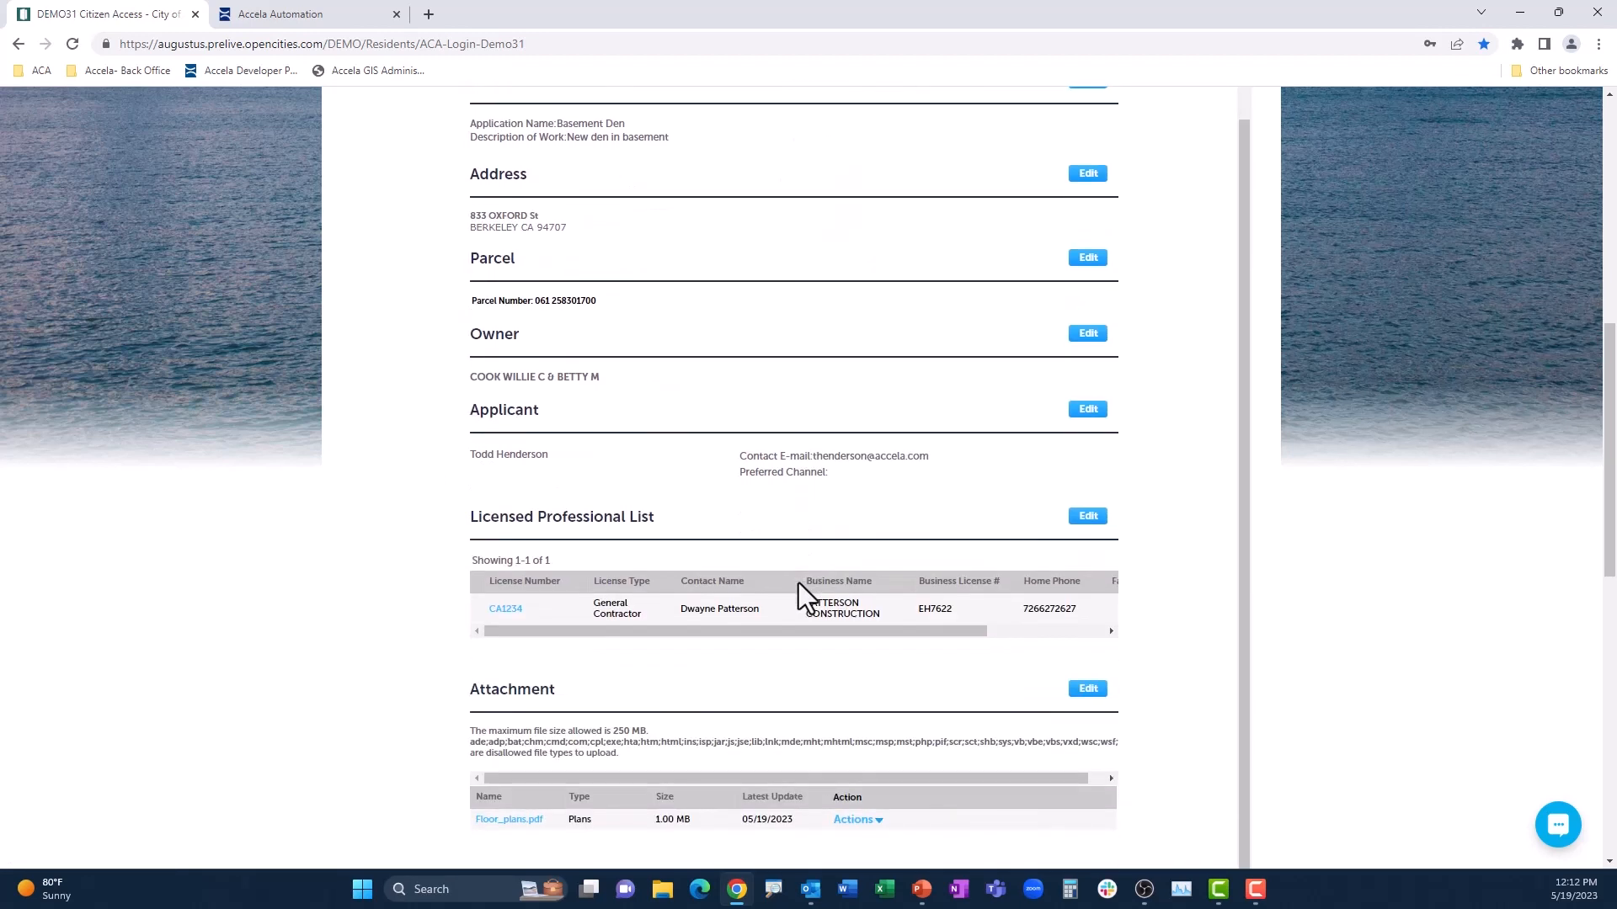
pyautogui.scroll(-4, 799, 583)
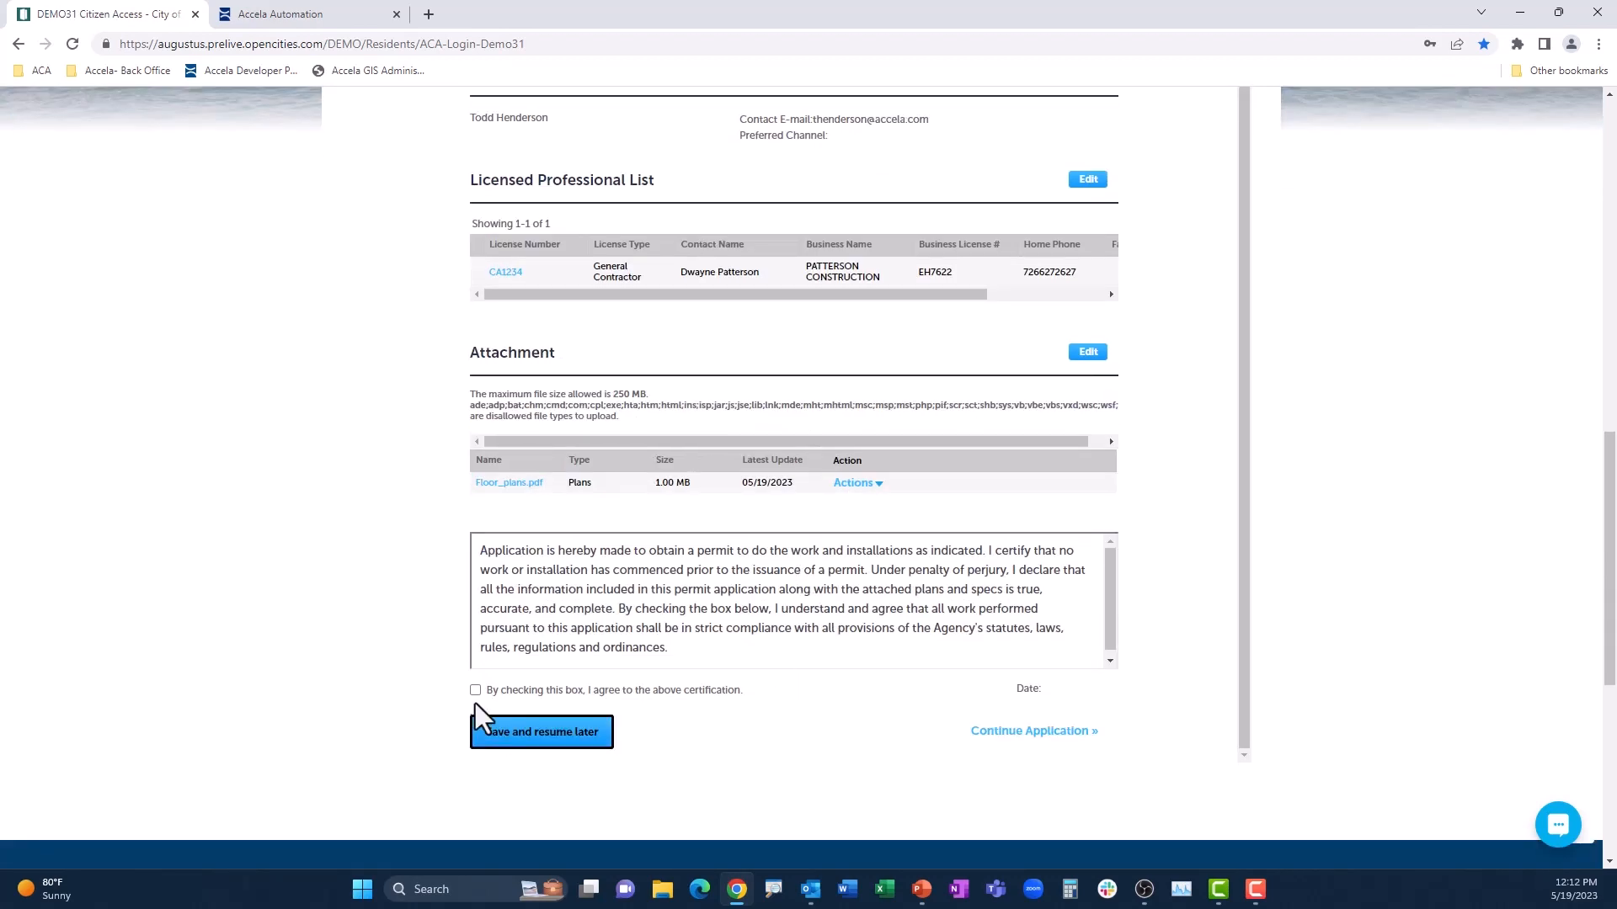
pyautogui.click(474, 691)
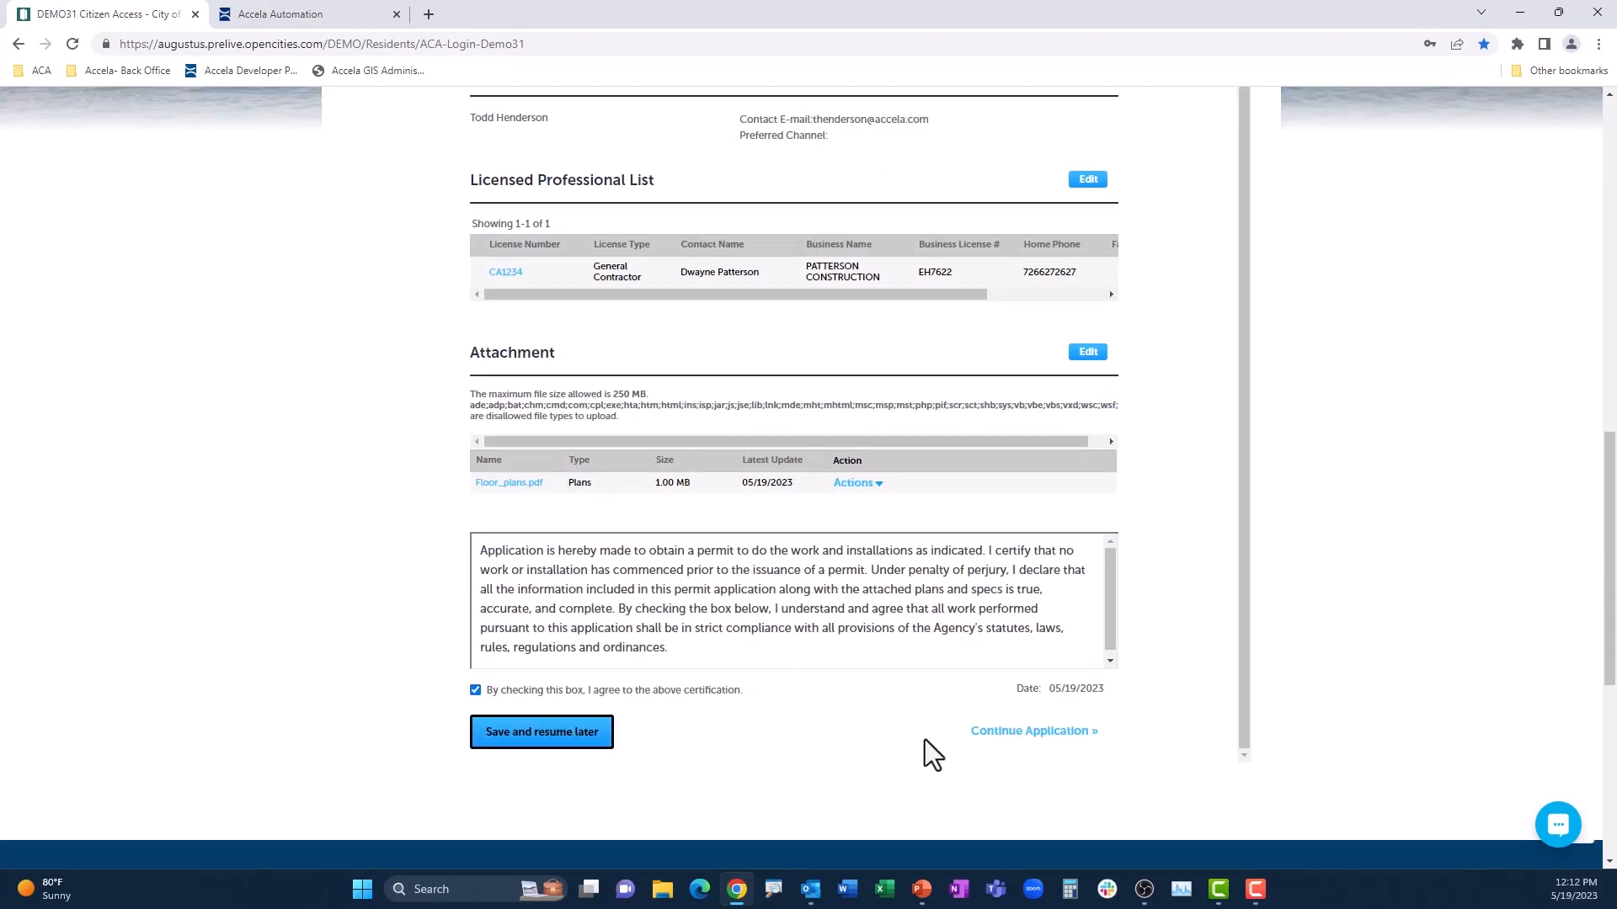
pyautogui.click(1032, 733)
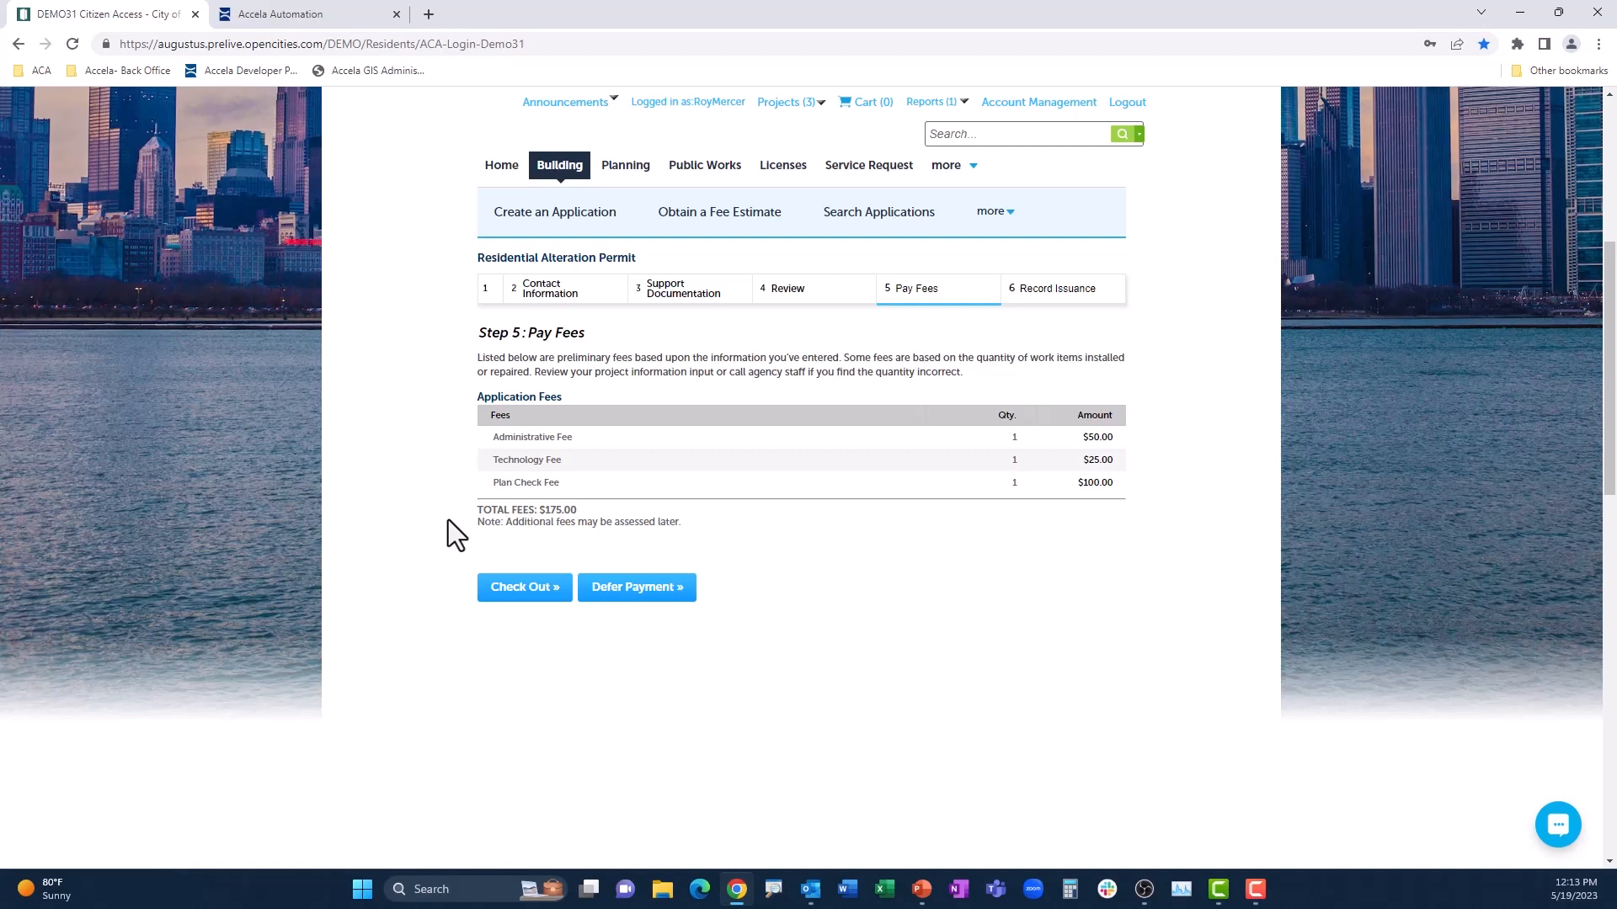
# Step: Check out the application fees, fill the credit card number and holder details from the saved Visa card, and submit the payment
pyautogui.click(515, 589)
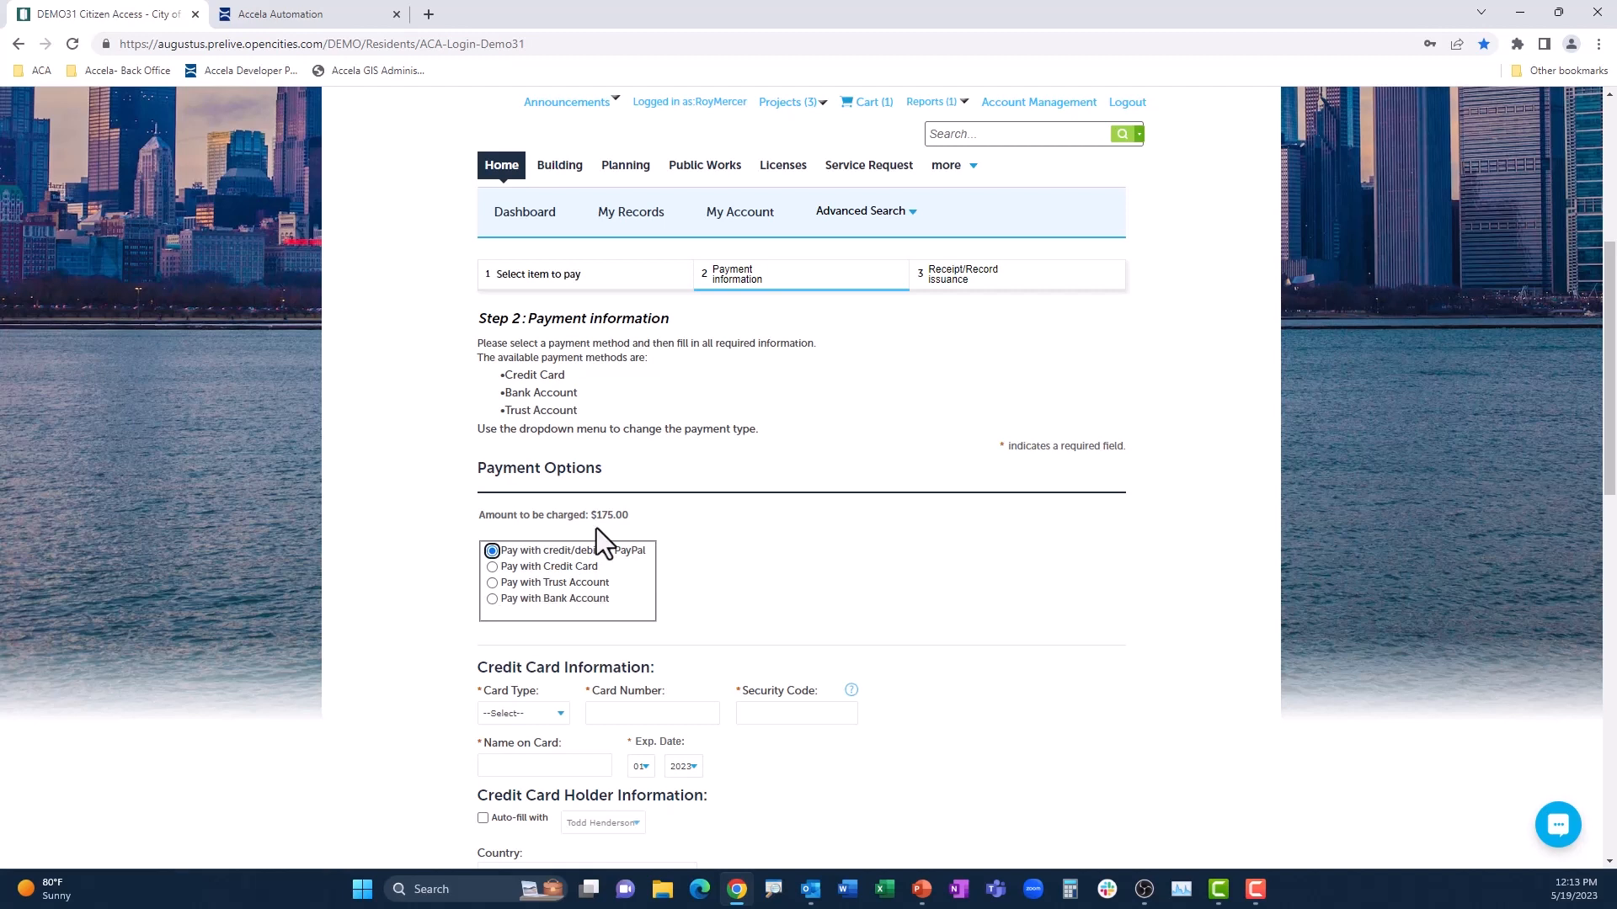
pyautogui.click(665, 710)
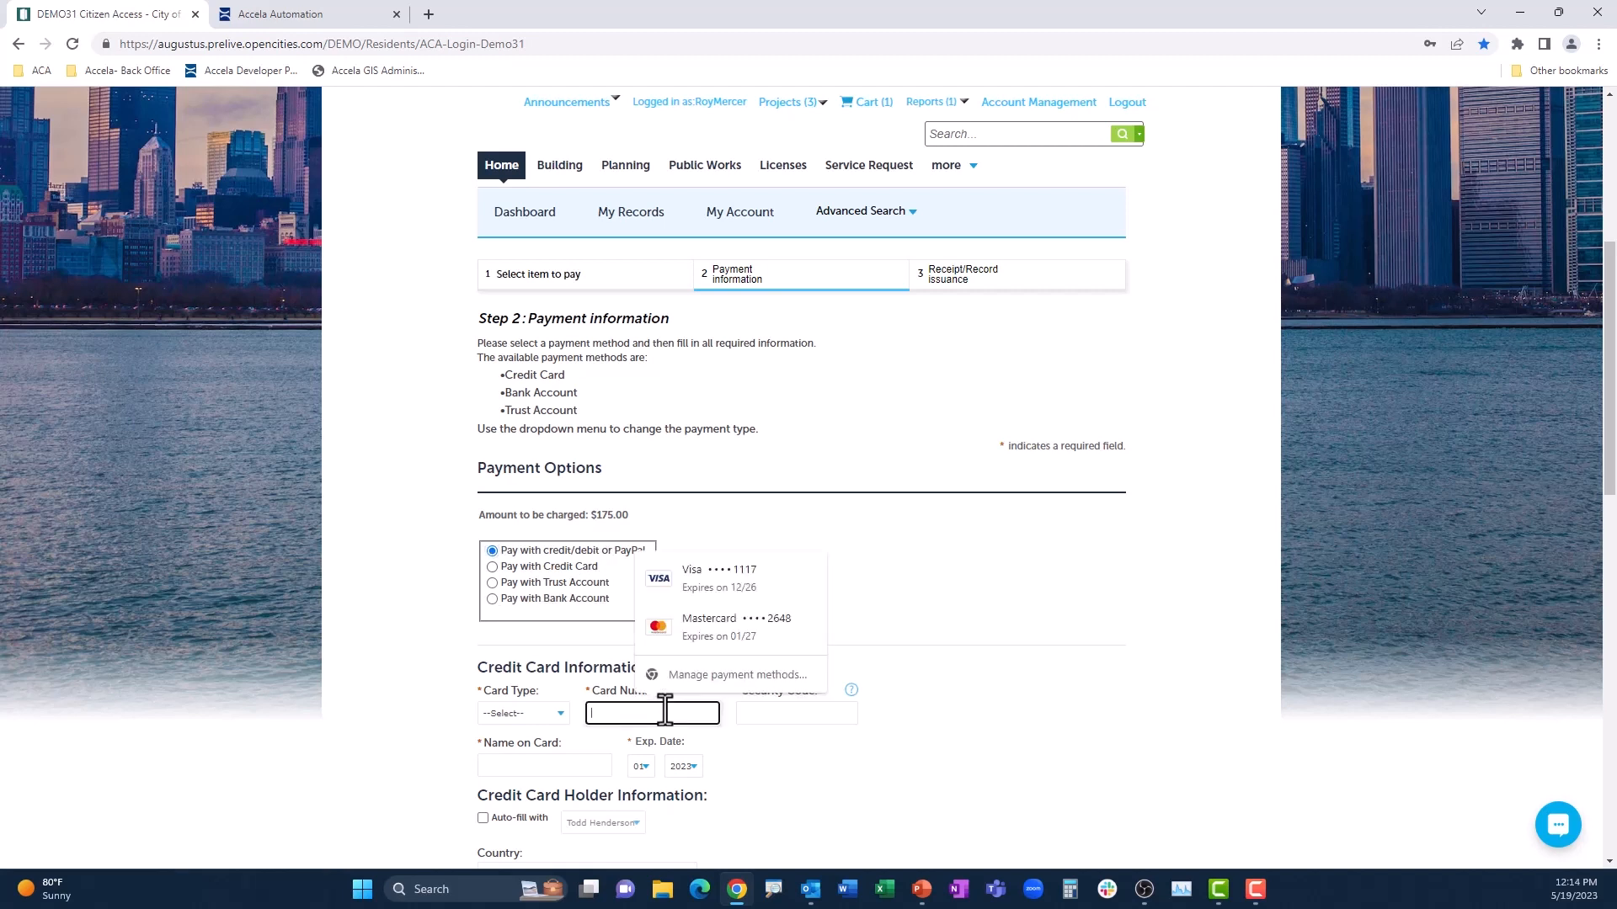
pyautogui.click(729, 594)
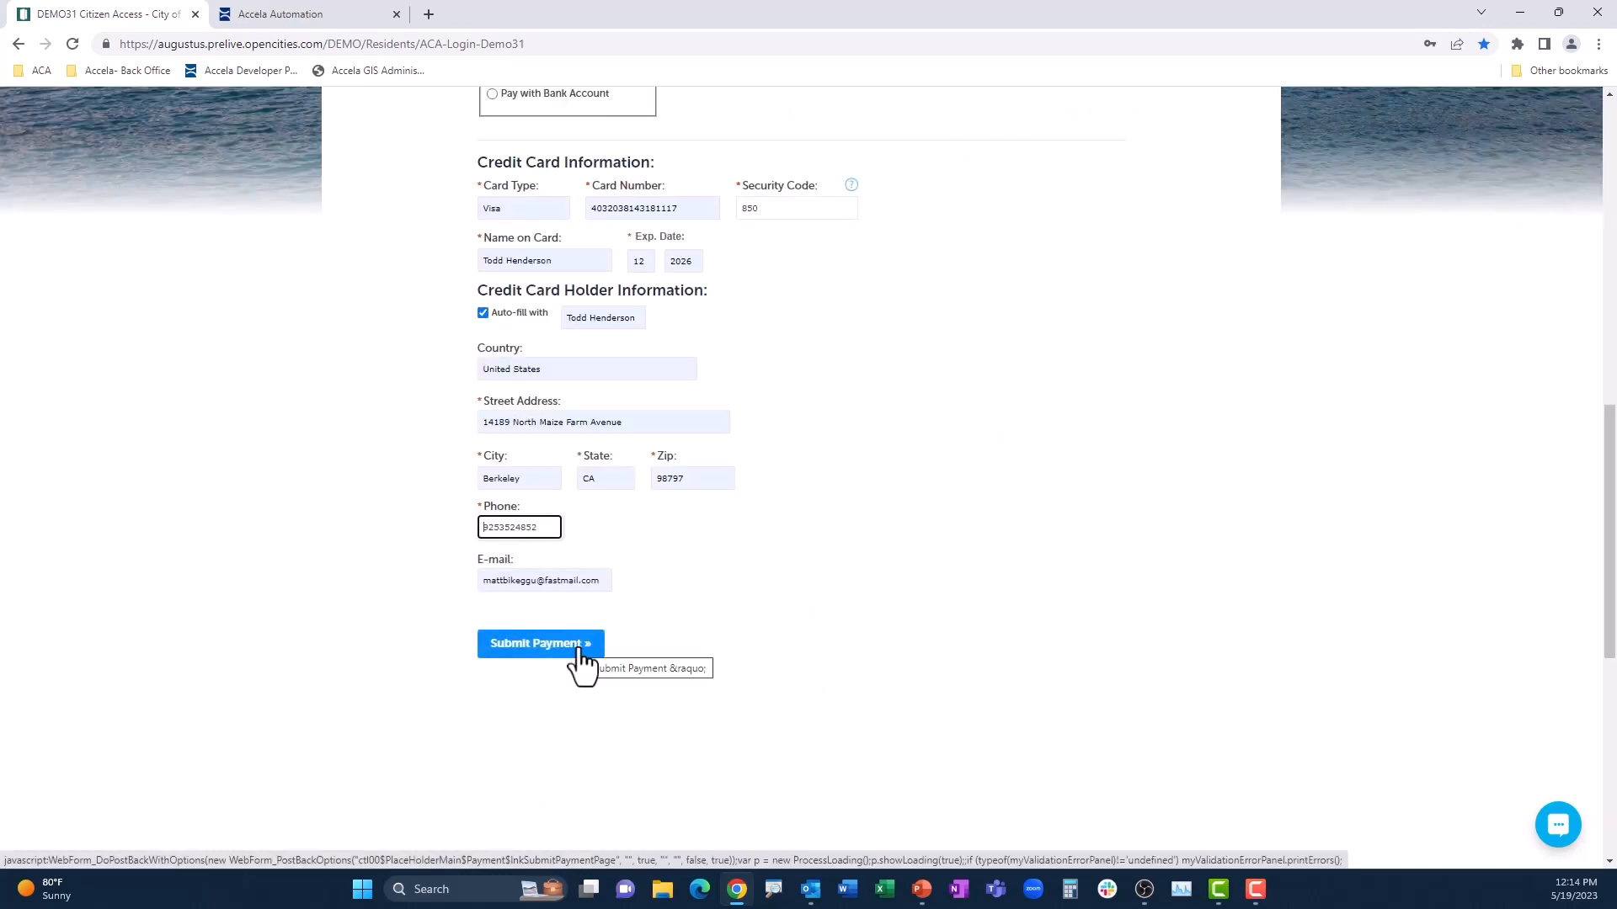
pyautogui.click(580, 650)
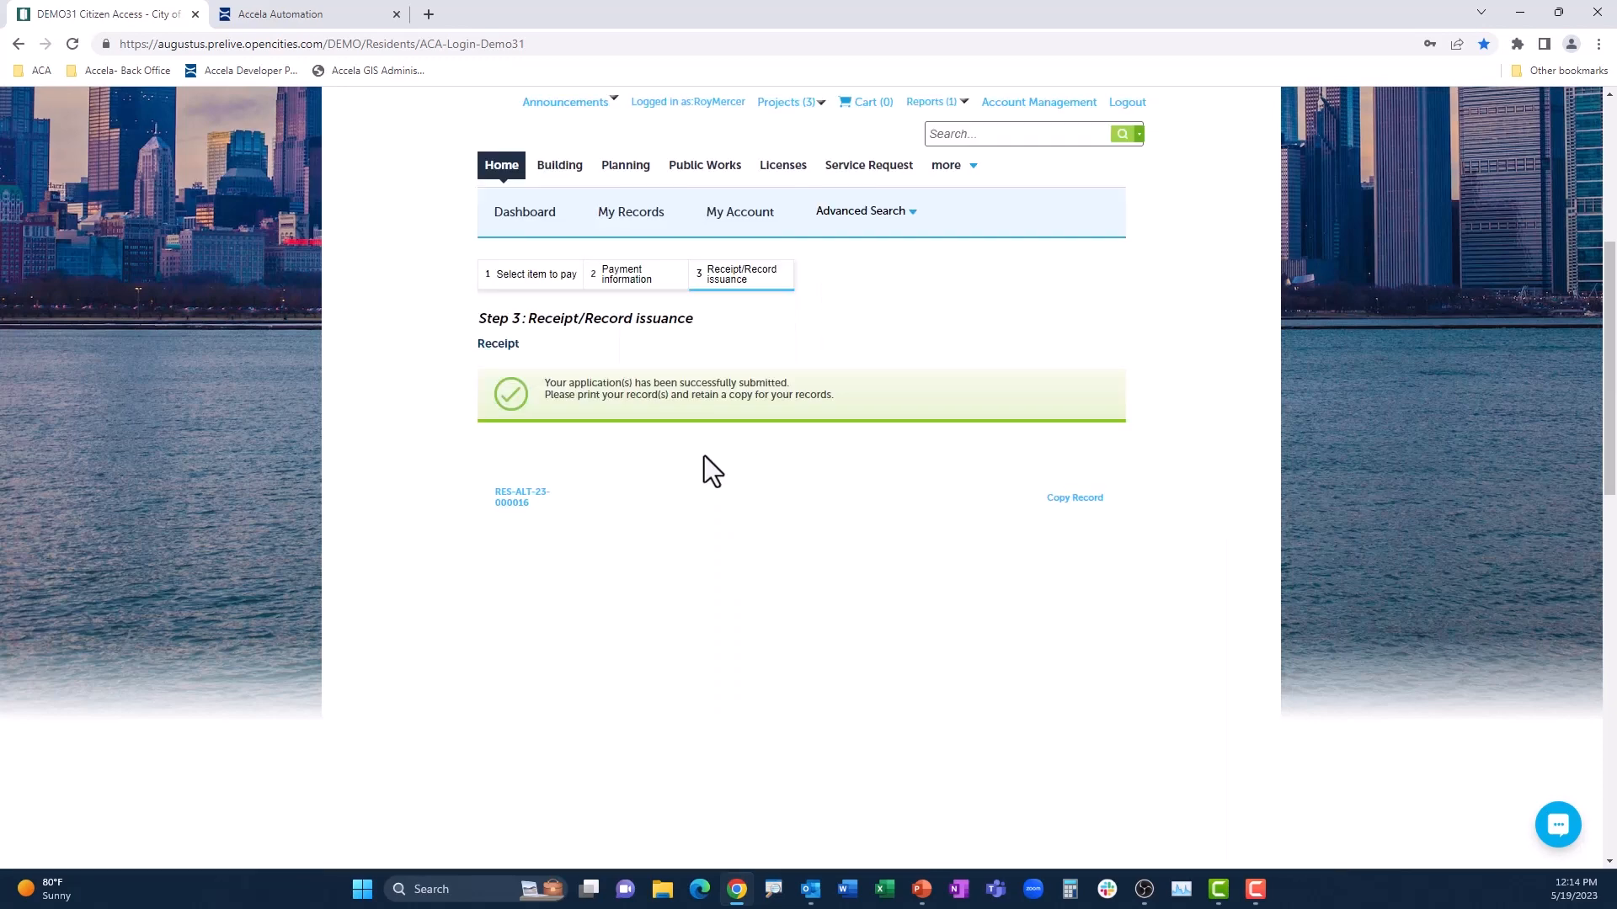
# Step: Open the submitted Residential Alteration Permit record and examine the Application Intake details in its processing status
pyautogui.click(512, 500)
pyautogui.click(499, 468)
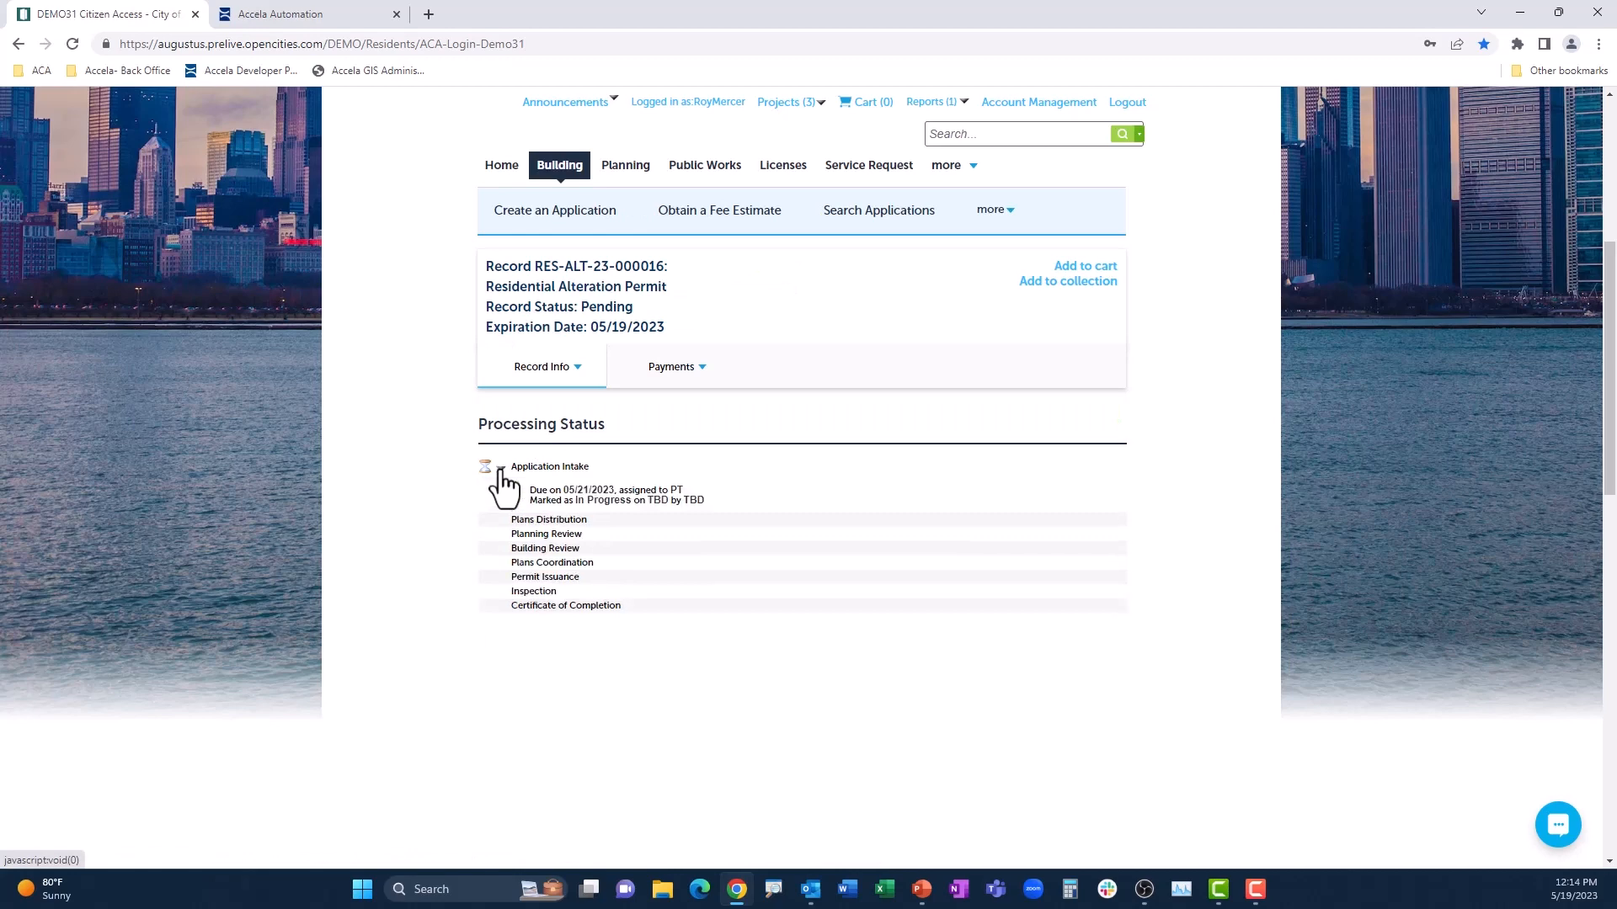
pyautogui.click(499, 468)
pyautogui.click(547, 367)
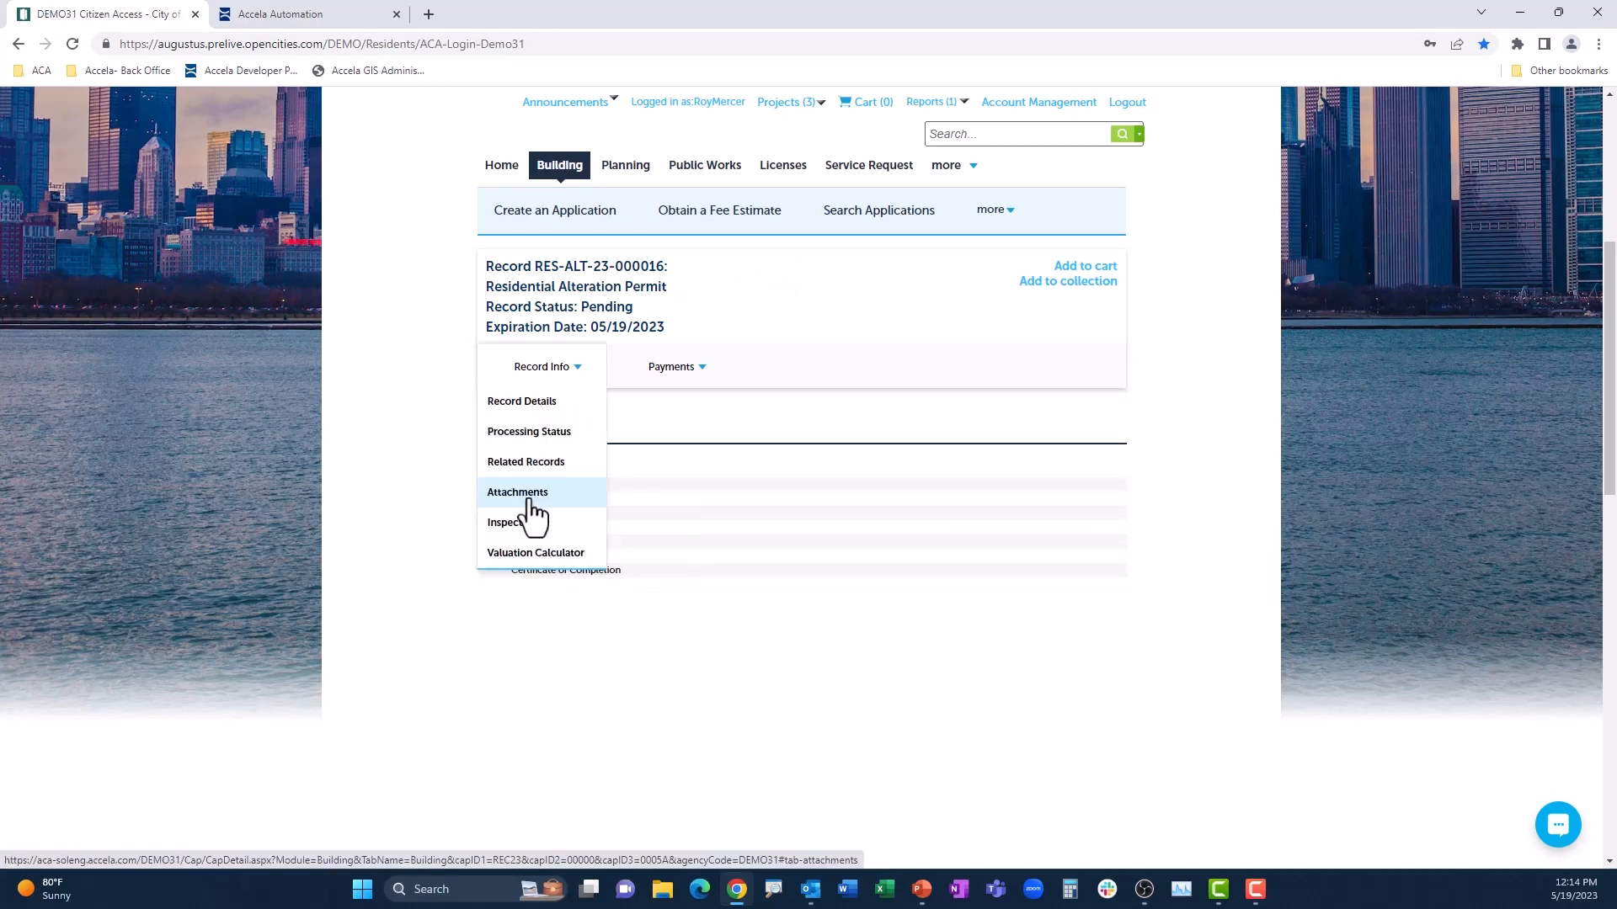
pyautogui.click(529, 500)
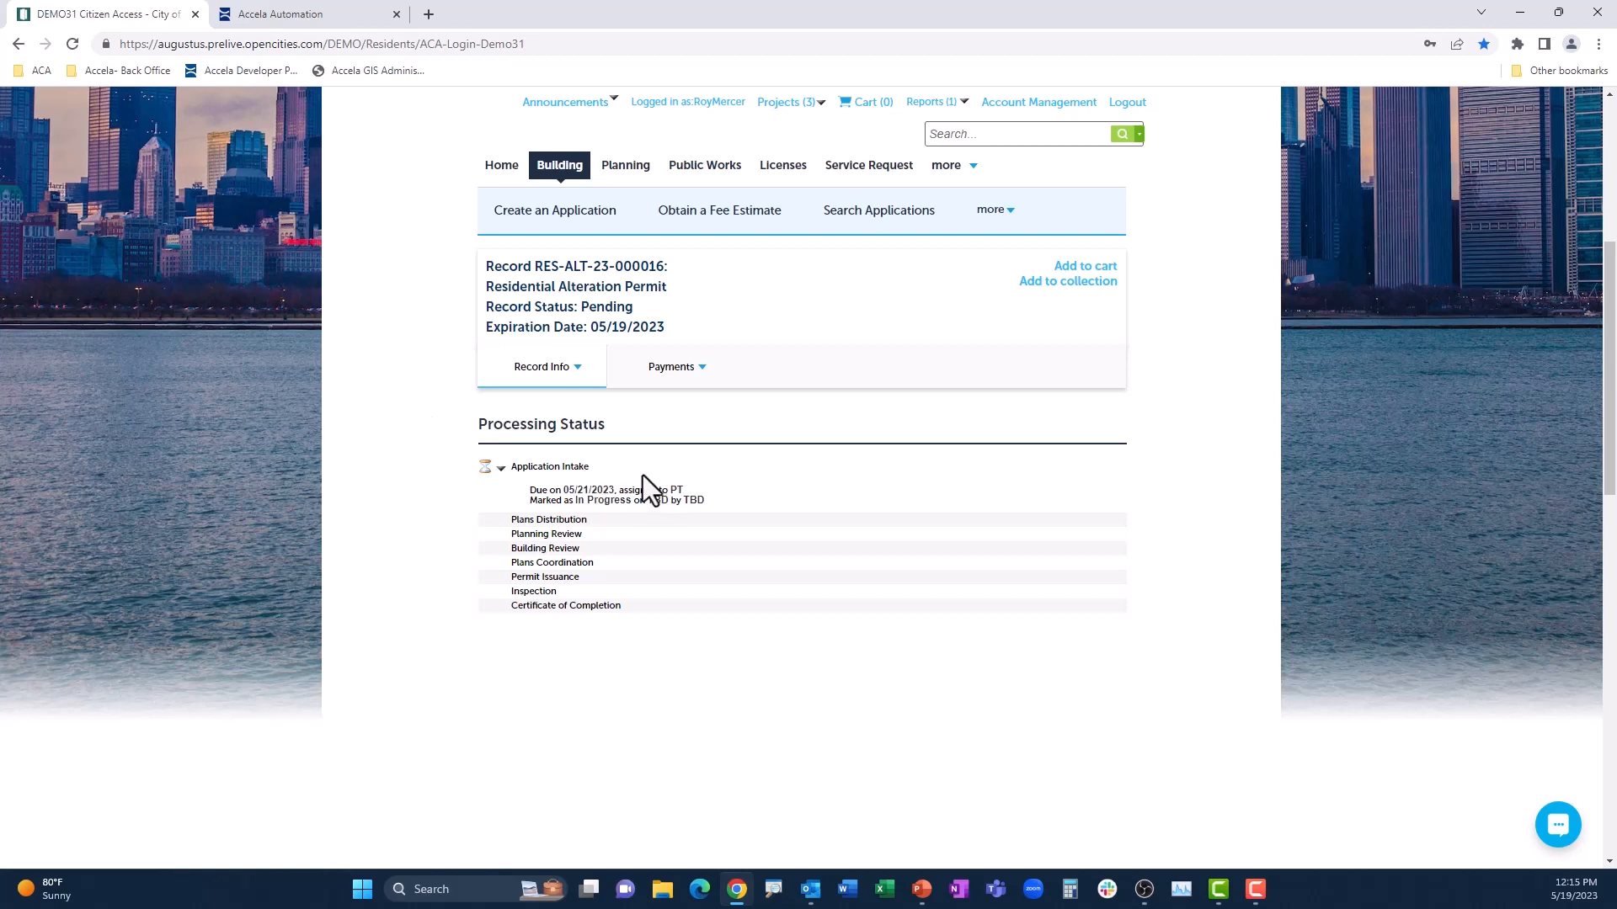
pyautogui.hotkey('ctrl', '2')
pyautogui.moveTo(499, 456); pyautogui.dragTo(740, 512)
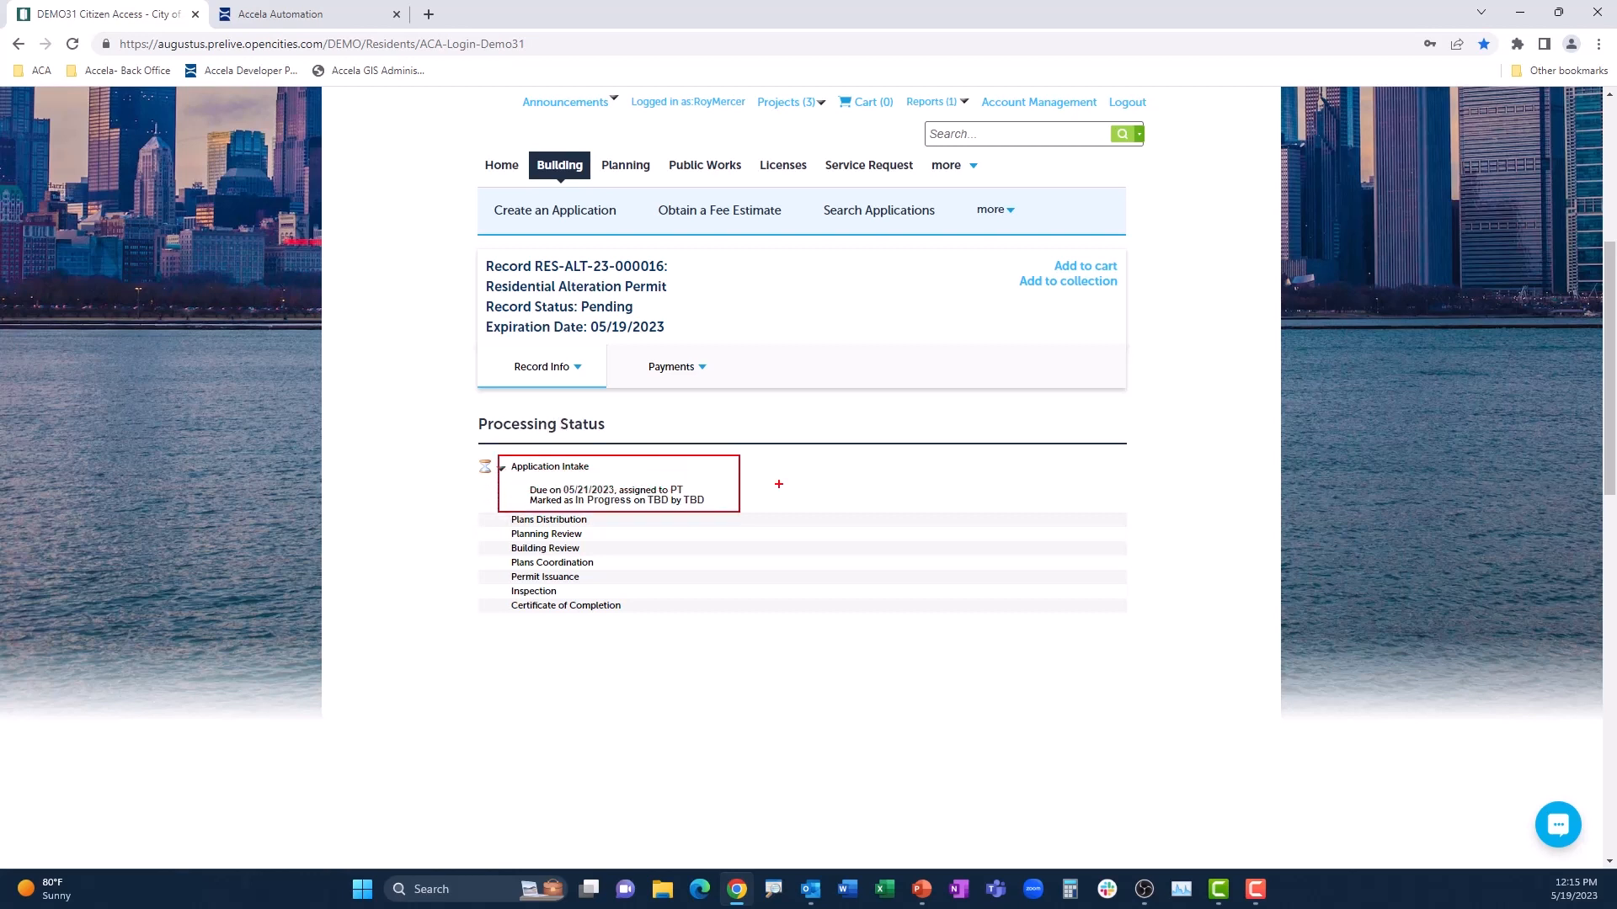
pyautogui.press('Escape')
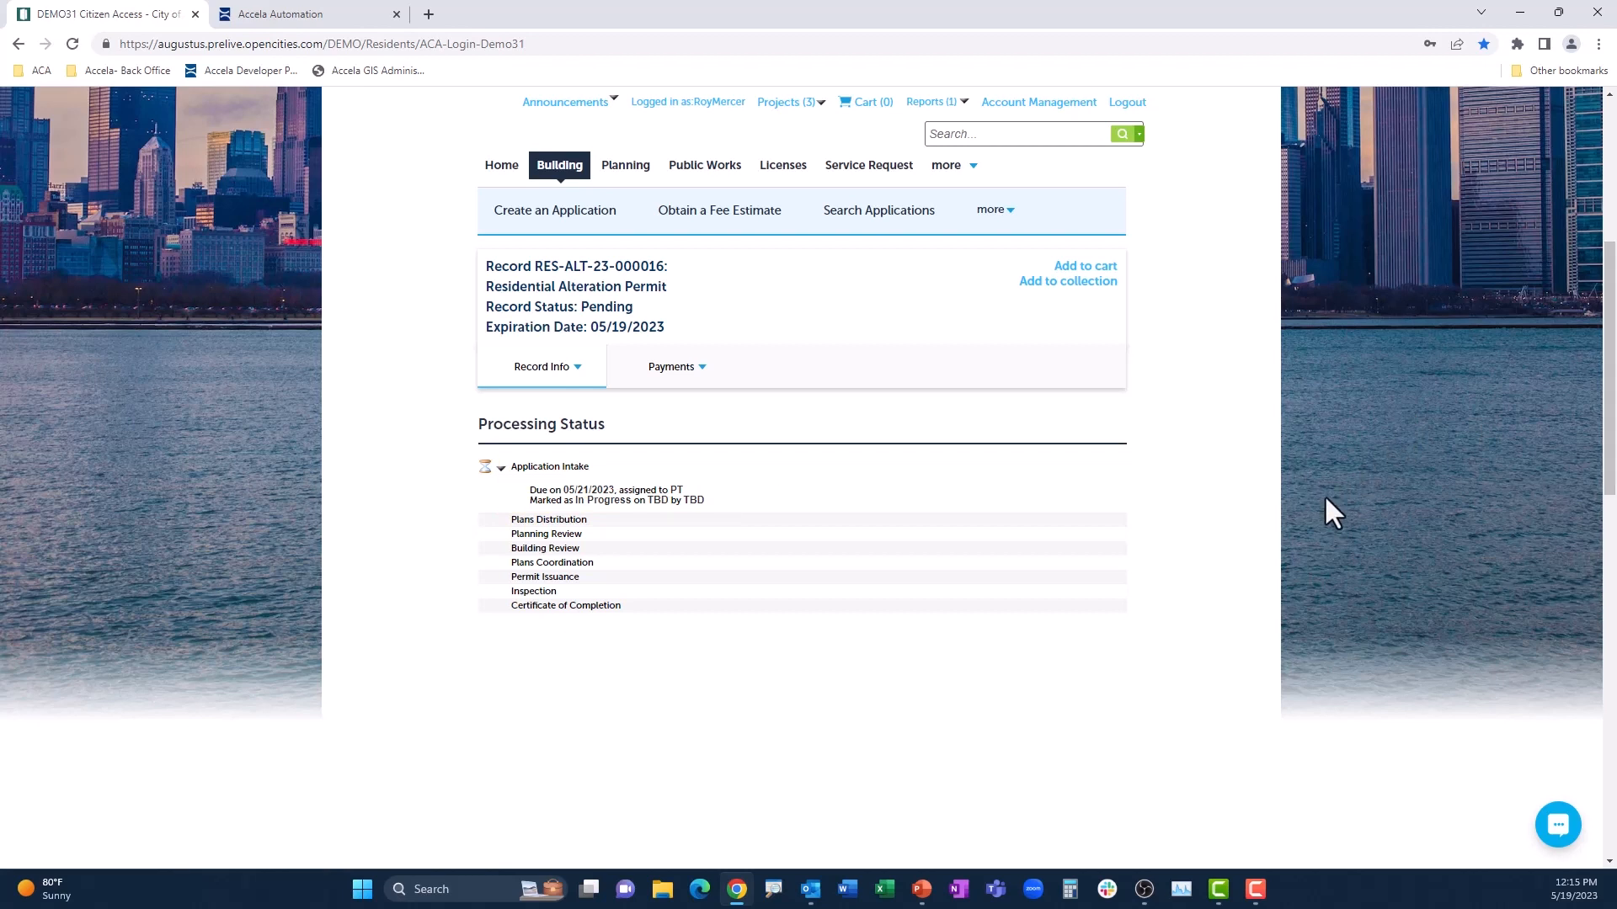
pyautogui.hotkey('alt', 'Tab')
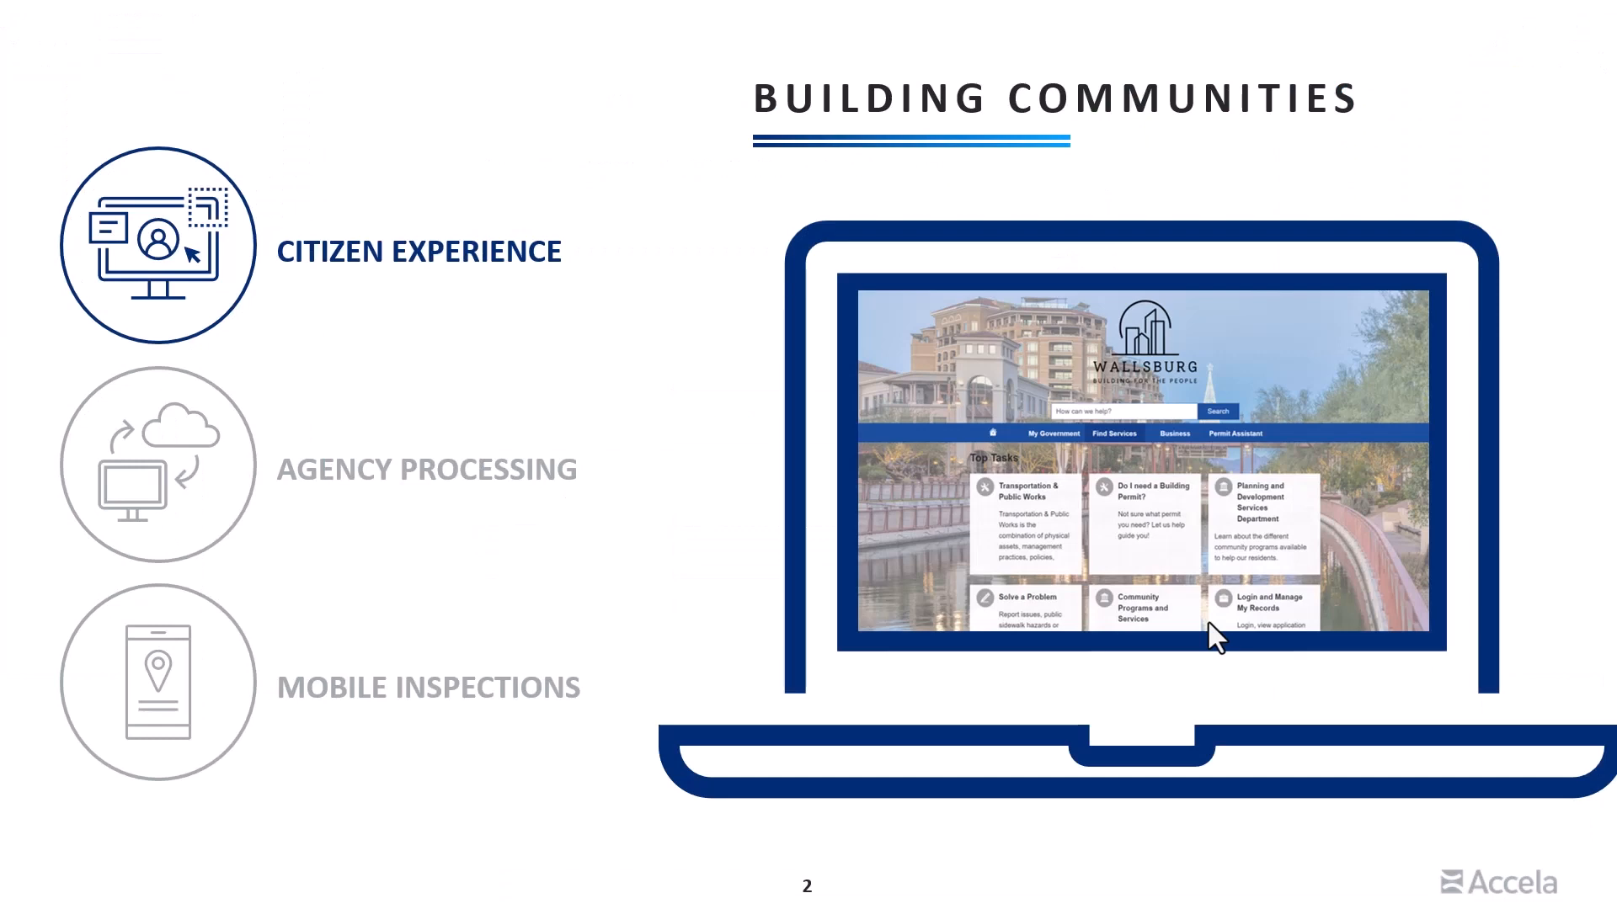
pyautogui.press('Right')
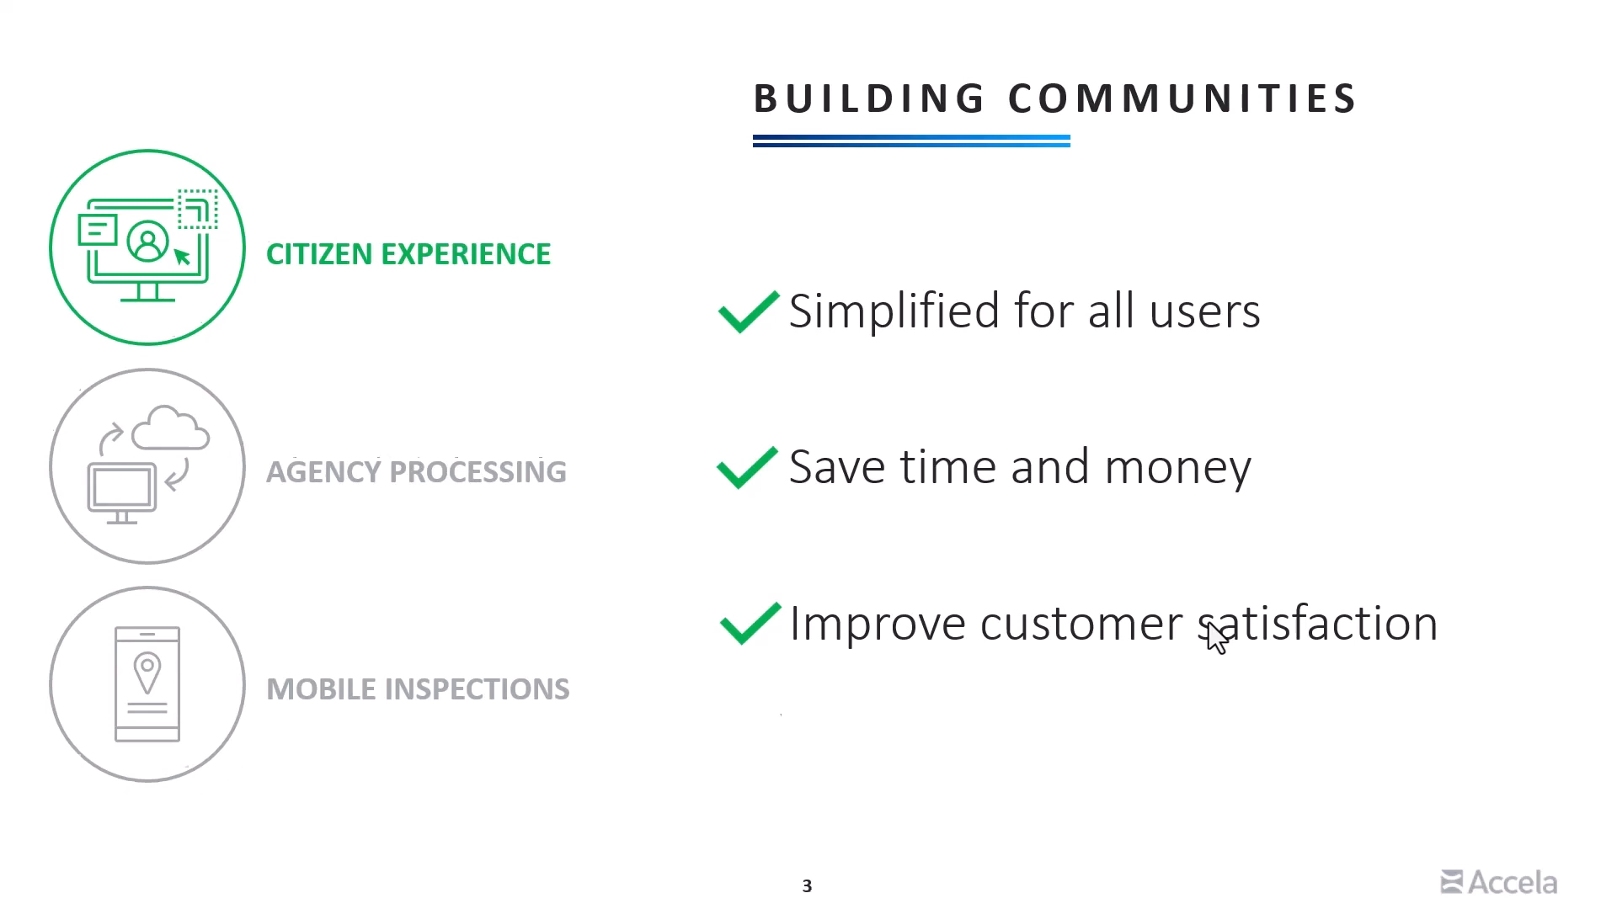
pyautogui.click(1209, 623)
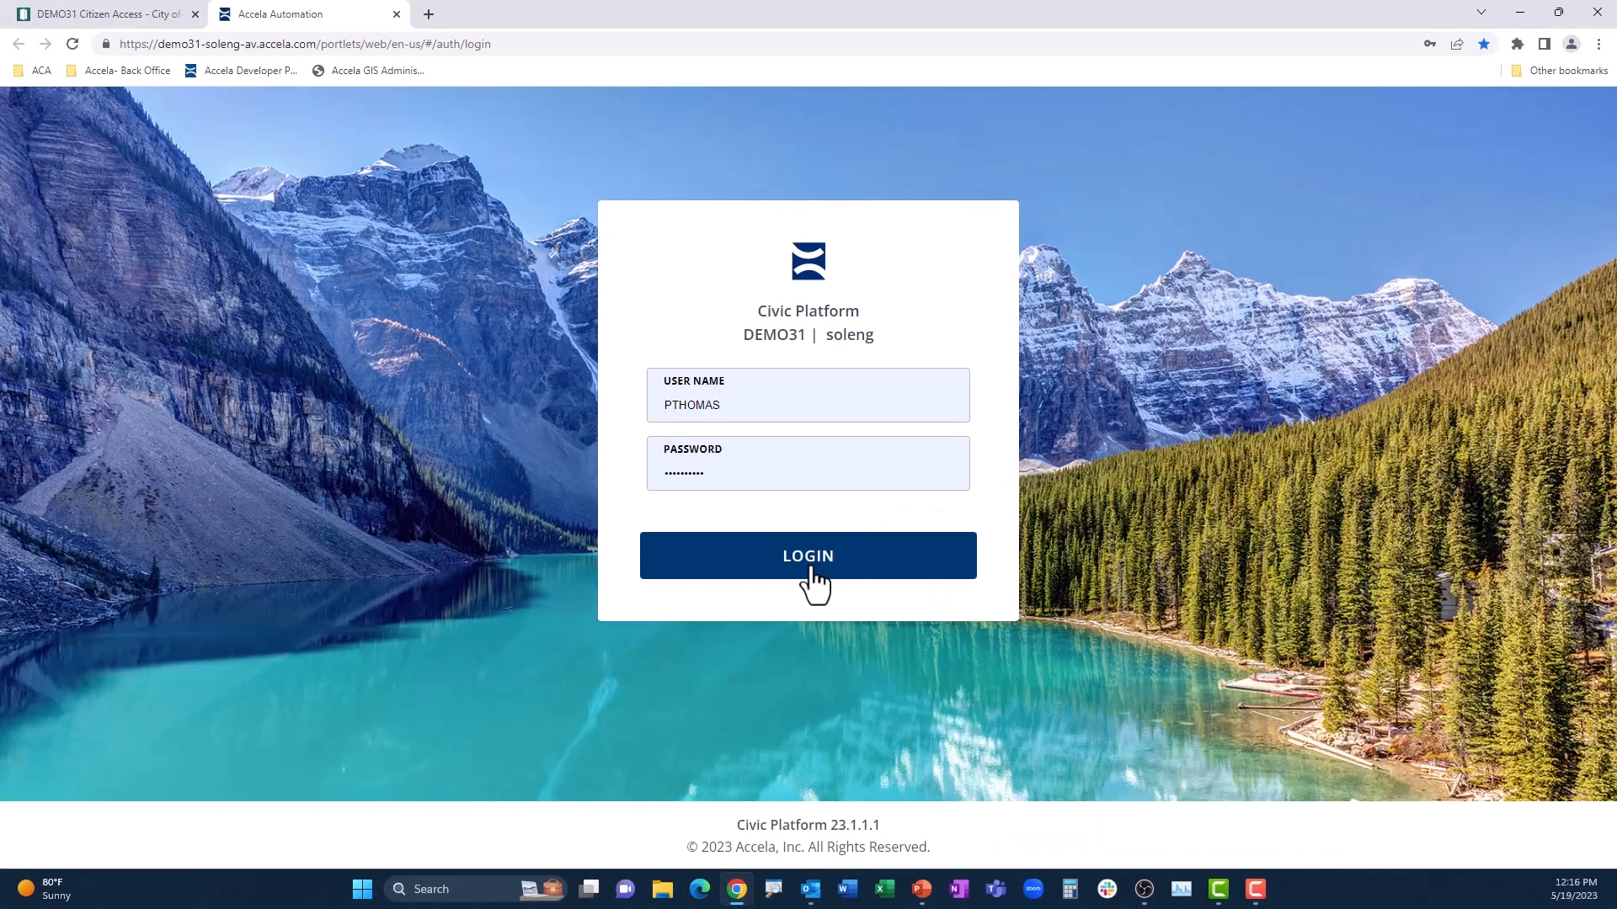
# Step: Log in to the Accela Automation back office and open the Basement Den record from its Application Intake task
pyautogui.click(809, 569)
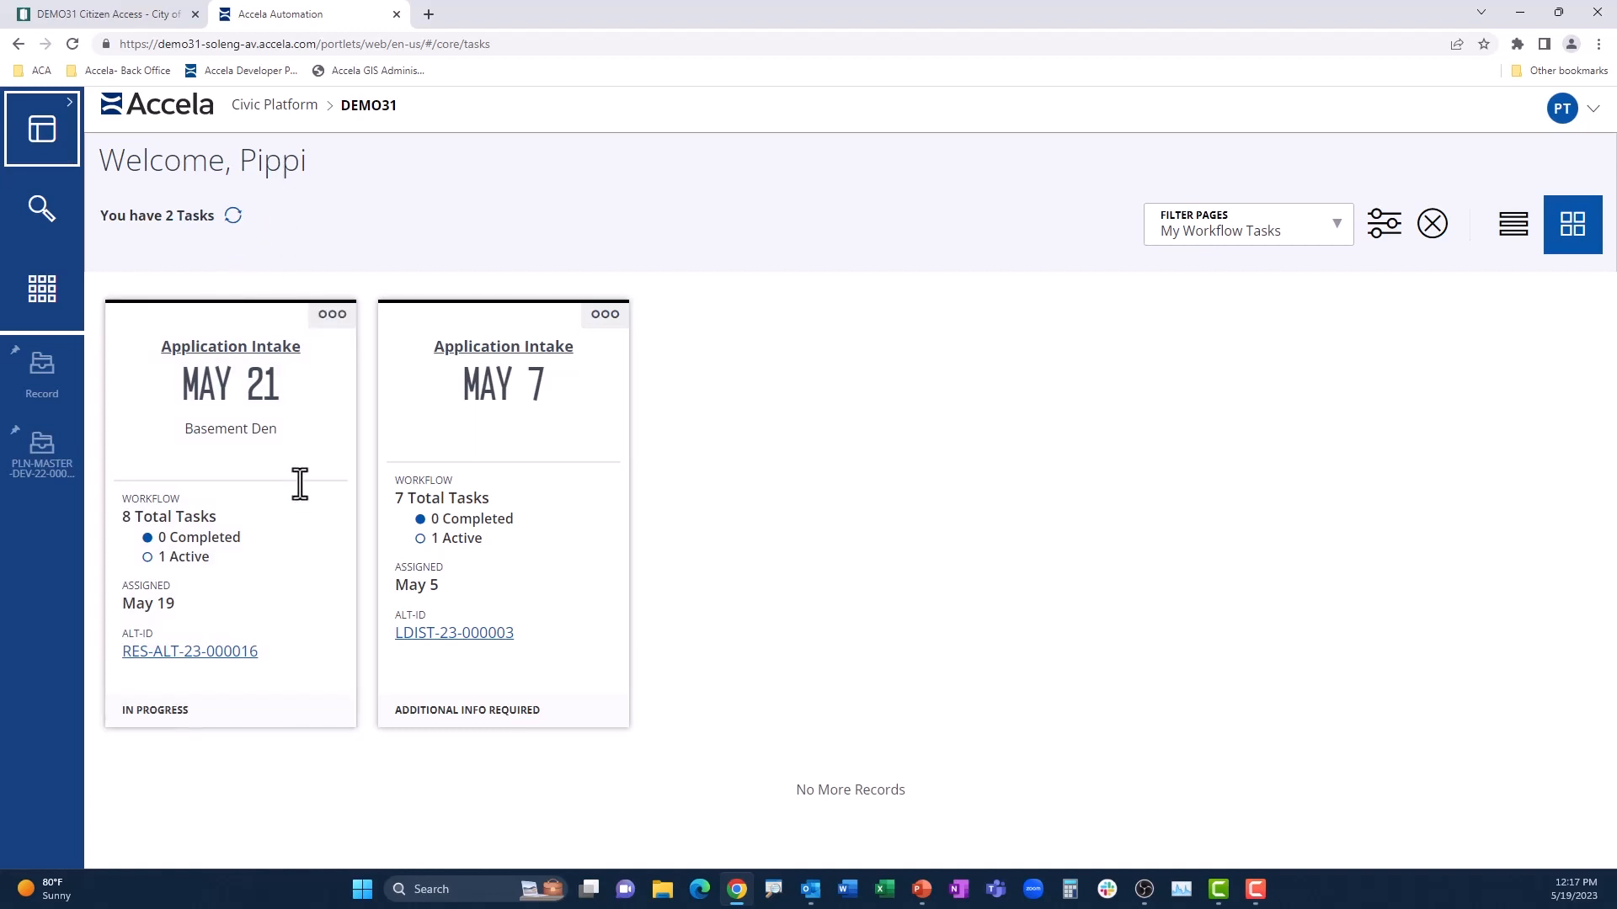
pyautogui.click(240, 654)
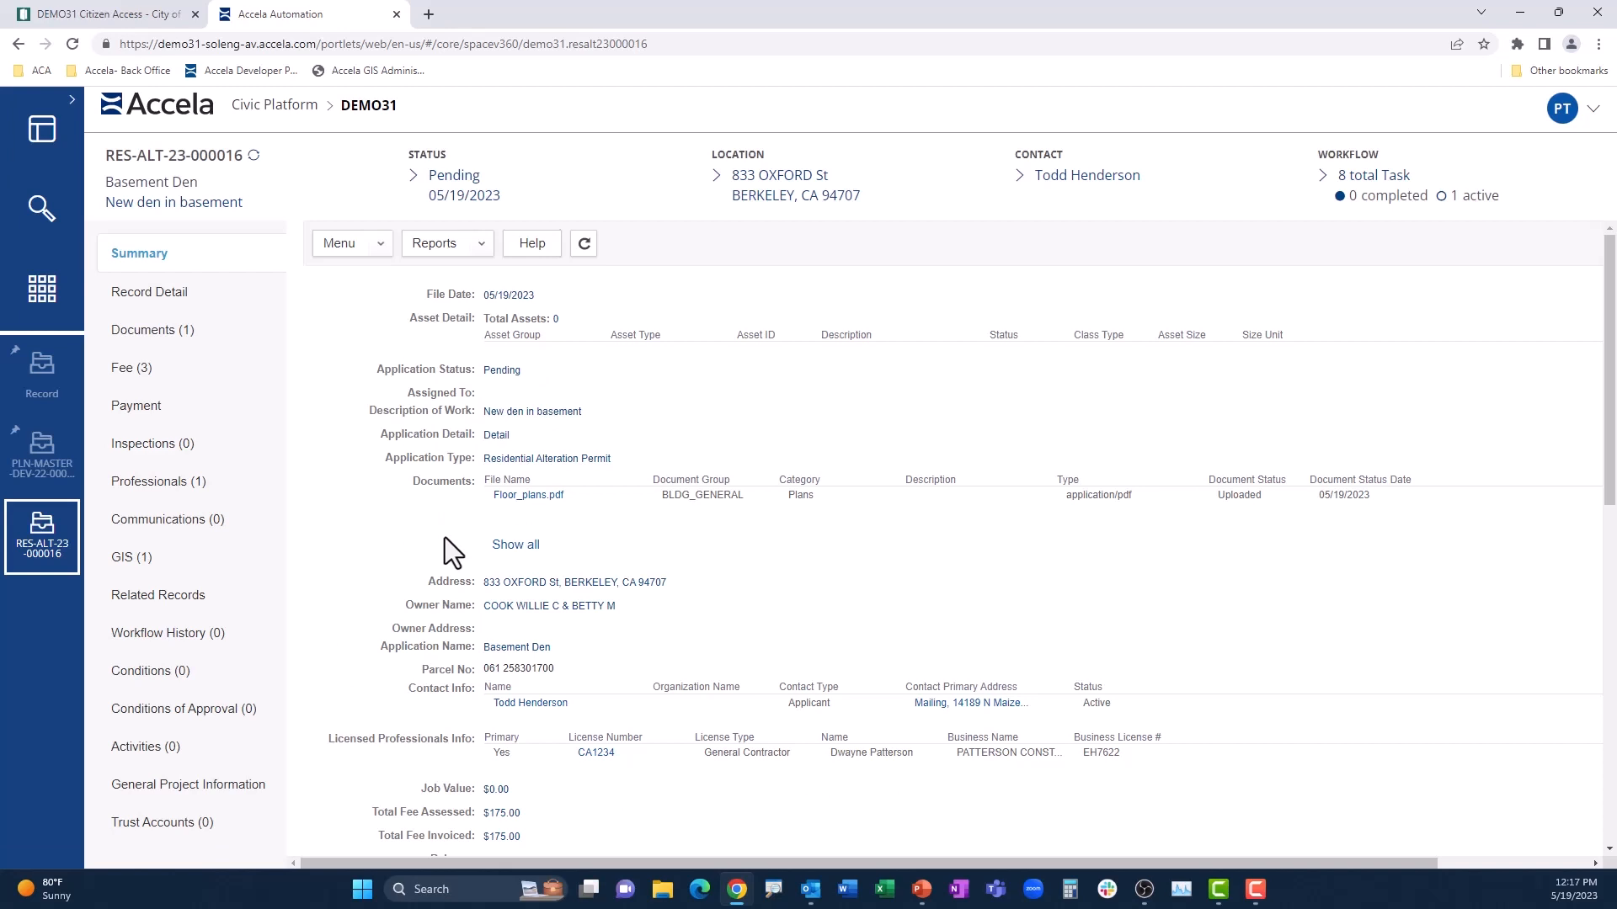
# Step: Preview the record's Floor_plans.pdf document and examine its fee items
pyautogui.click(185, 344)
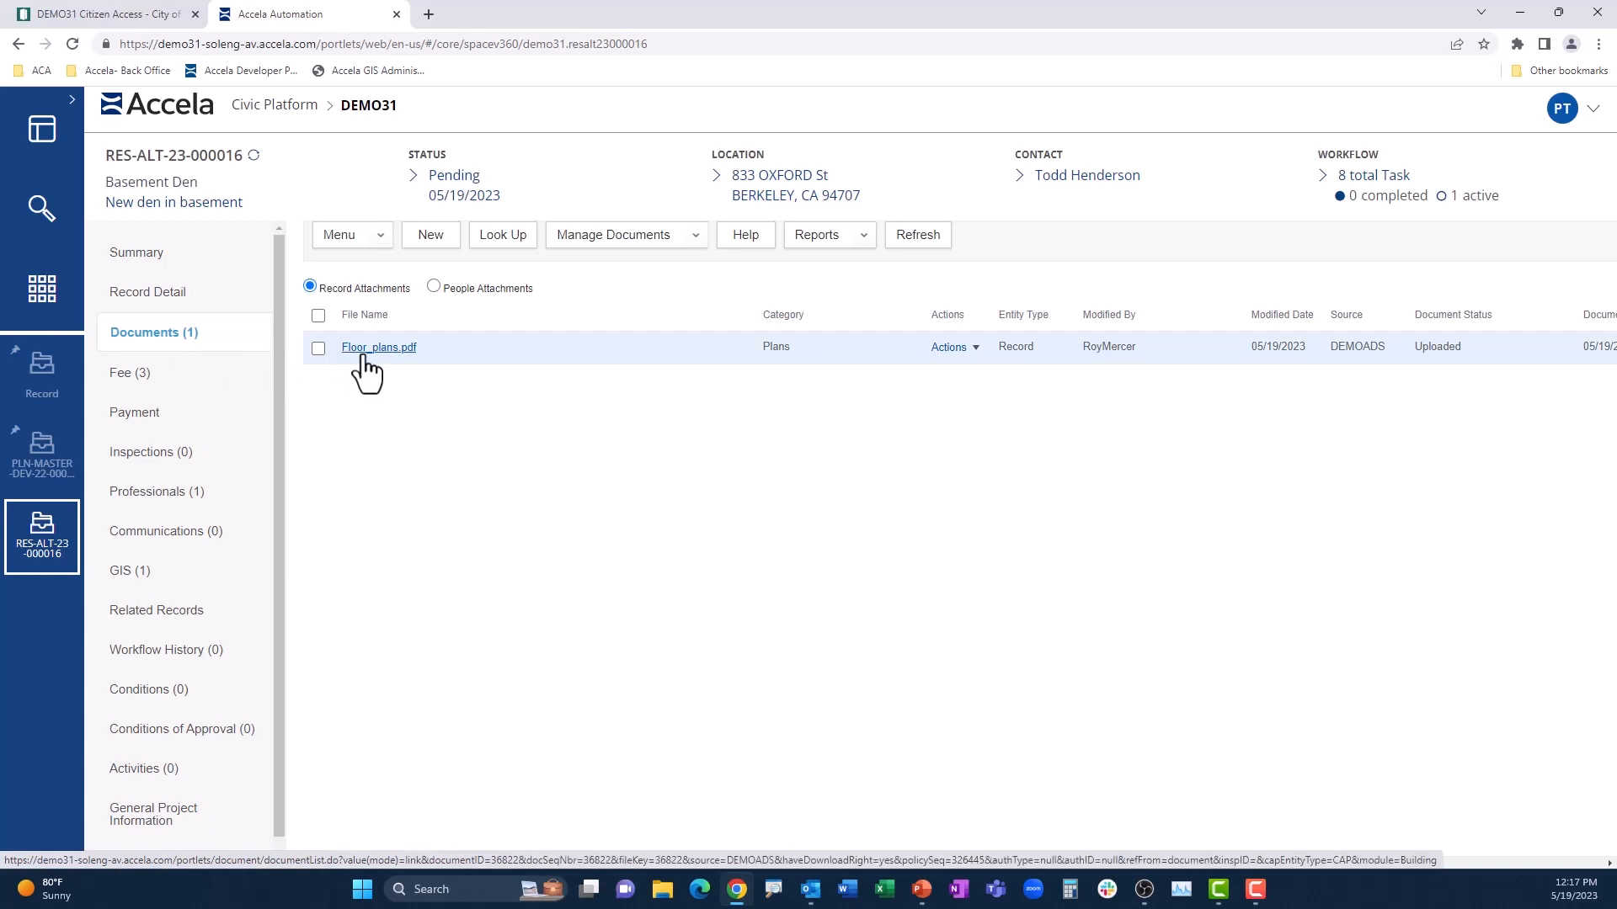
pyautogui.click(974, 358)
pyautogui.click(968, 390)
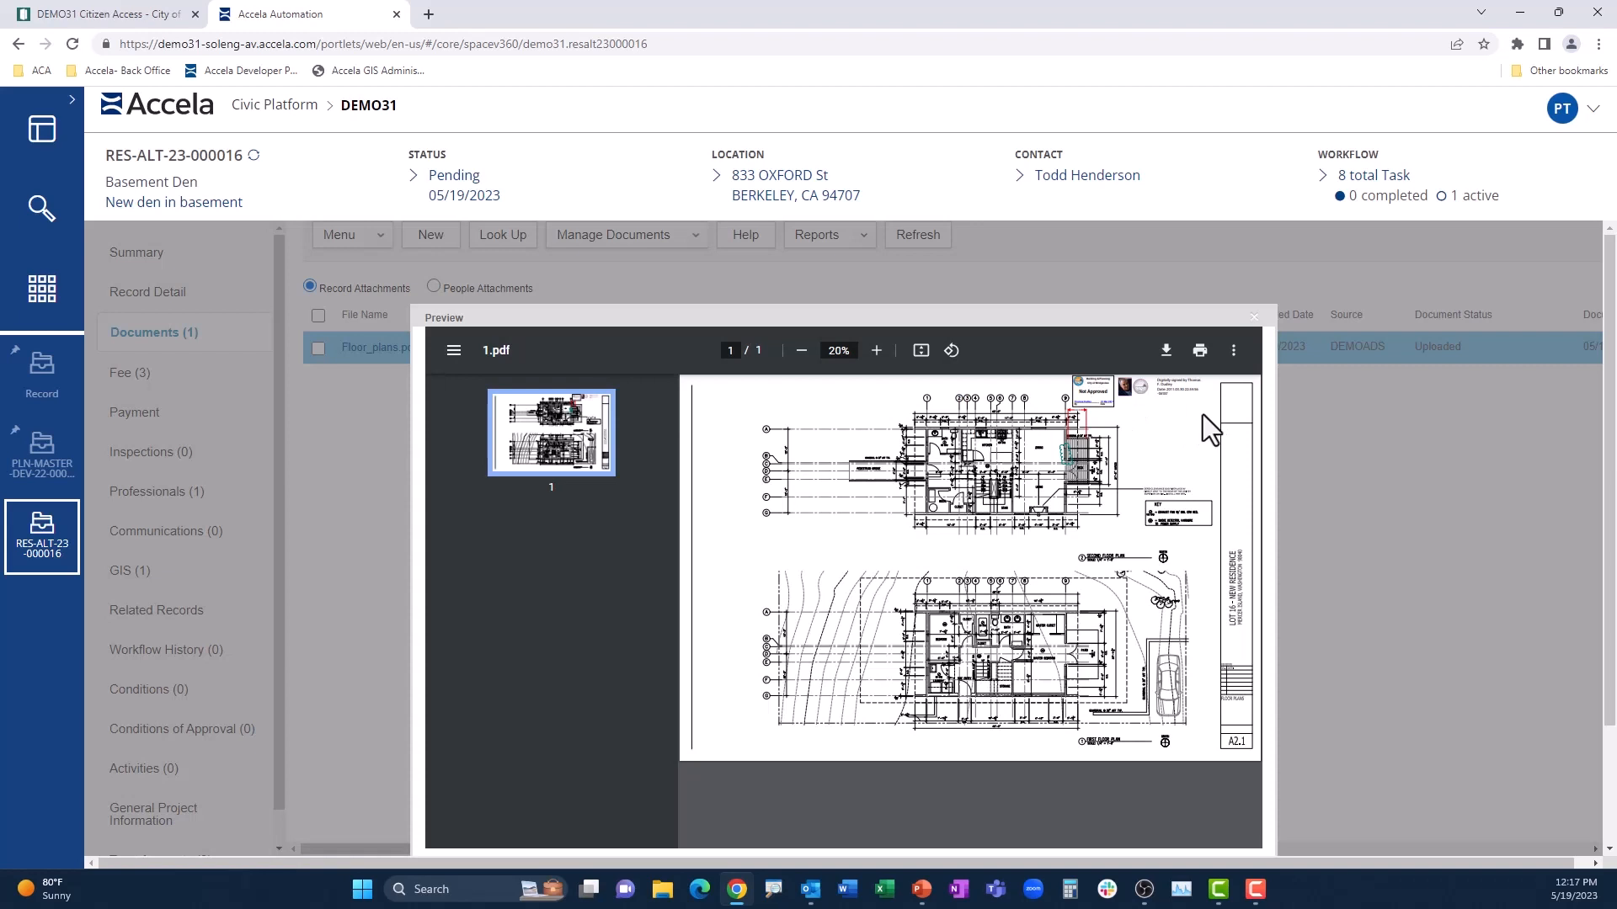
pyautogui.click(149, 374)
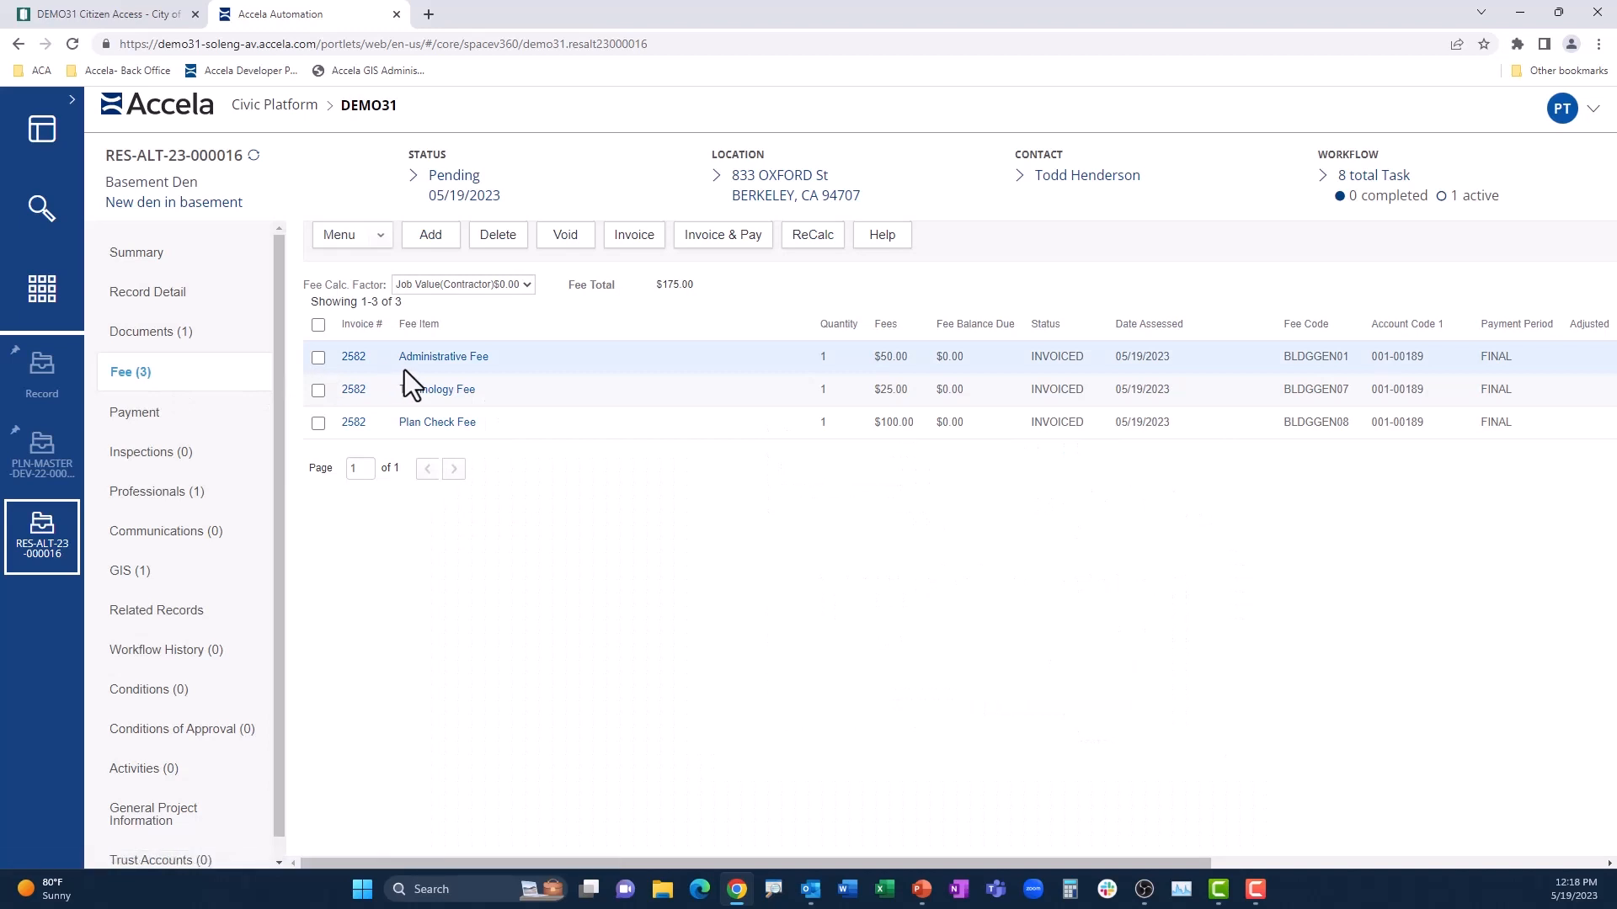
# Step: Complete the Application Intake workflow task as Accepted - Plan Review Not Required with .25 hours spent, and save the applicant e-mail notification
pyautogui.click(1372, 177)
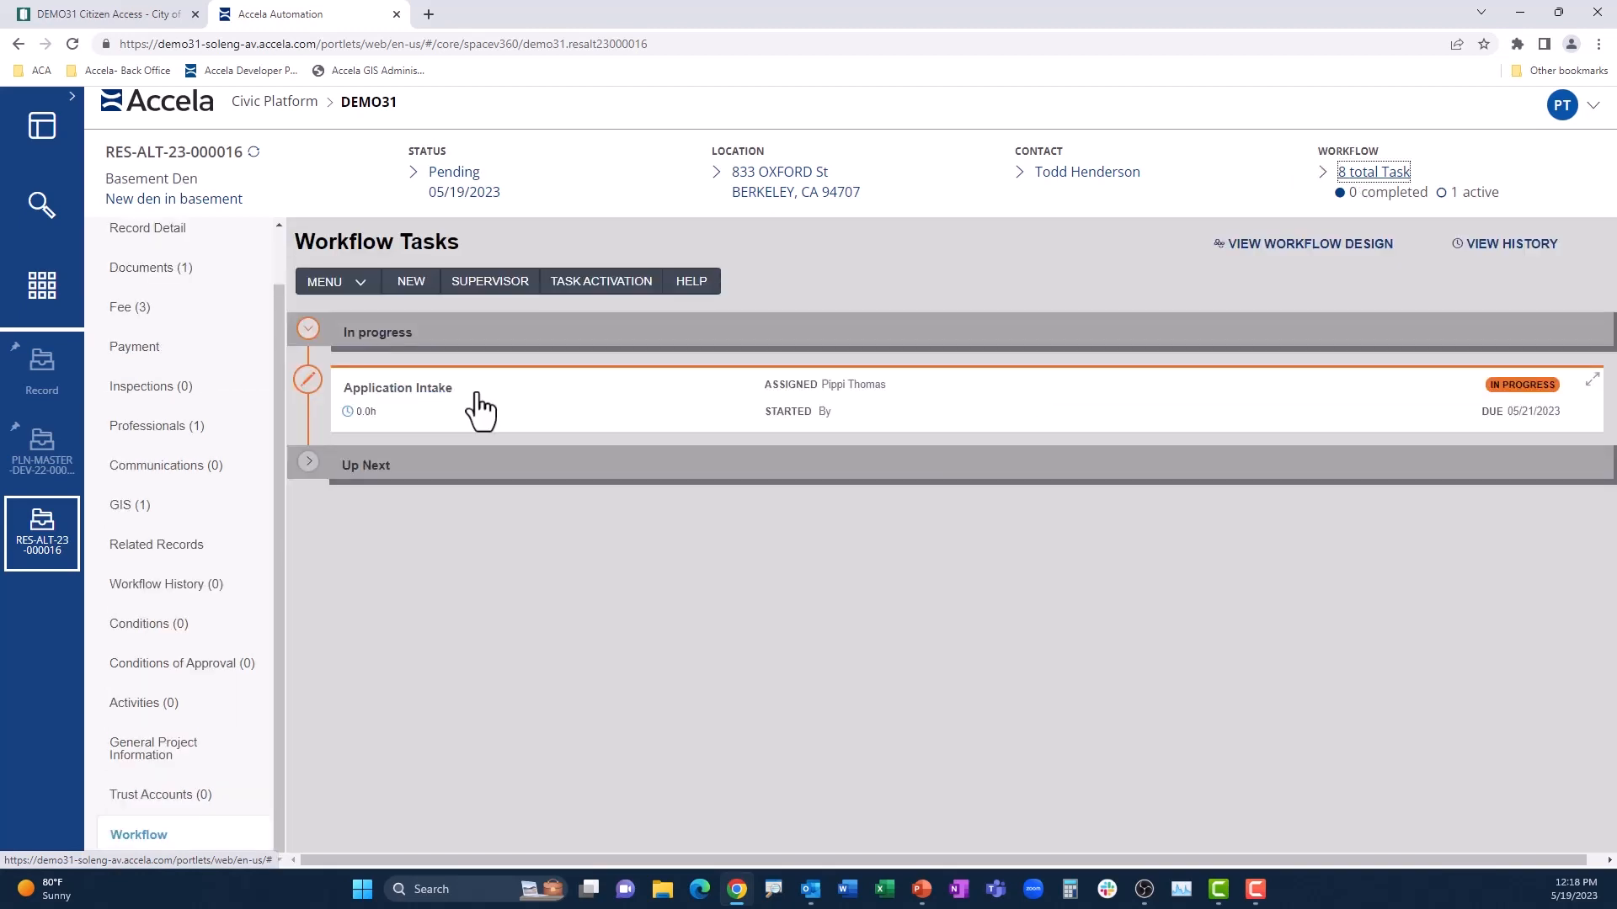
pyautogui.click(480, 410)
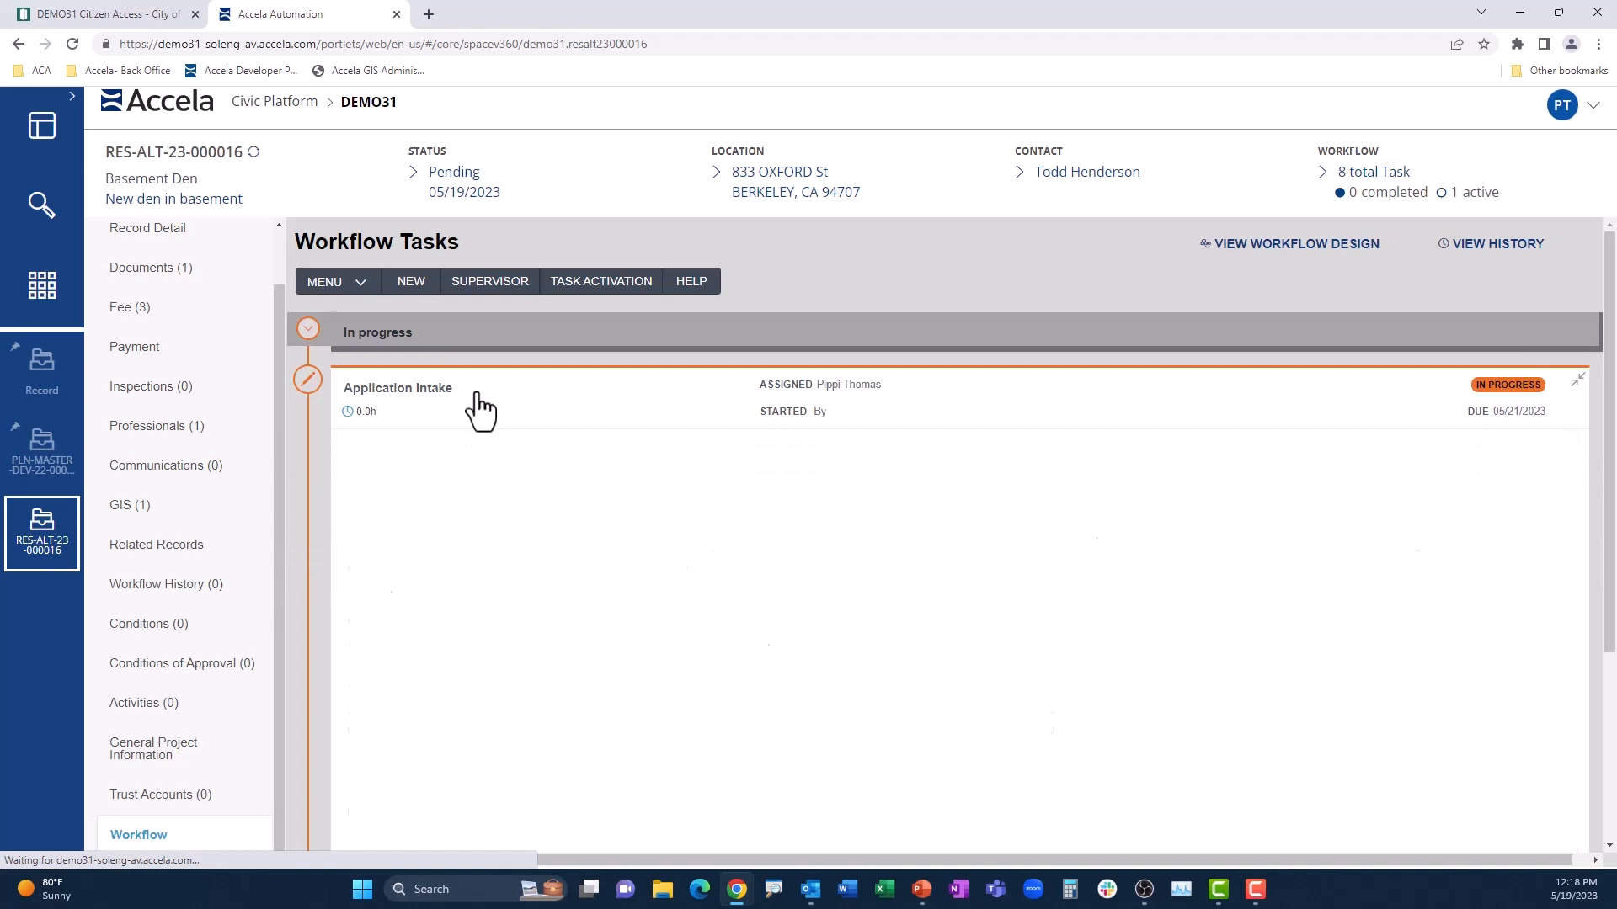
pyautogui.click(658, 348)
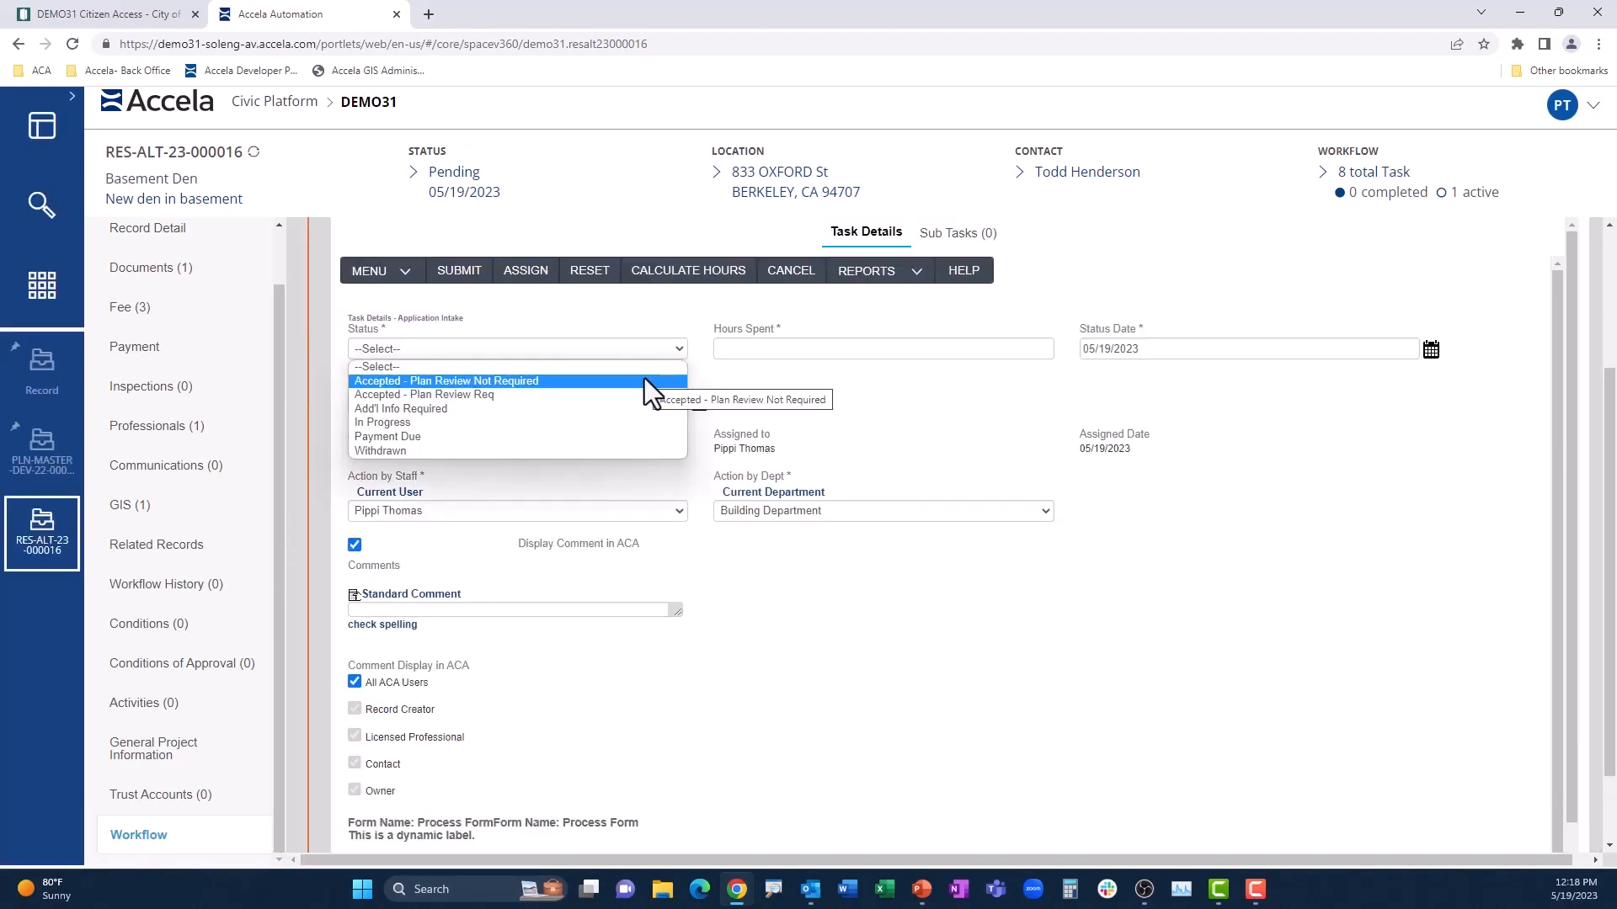
pyautogui.click(644, 379)
pyautogui.click(751, 352)
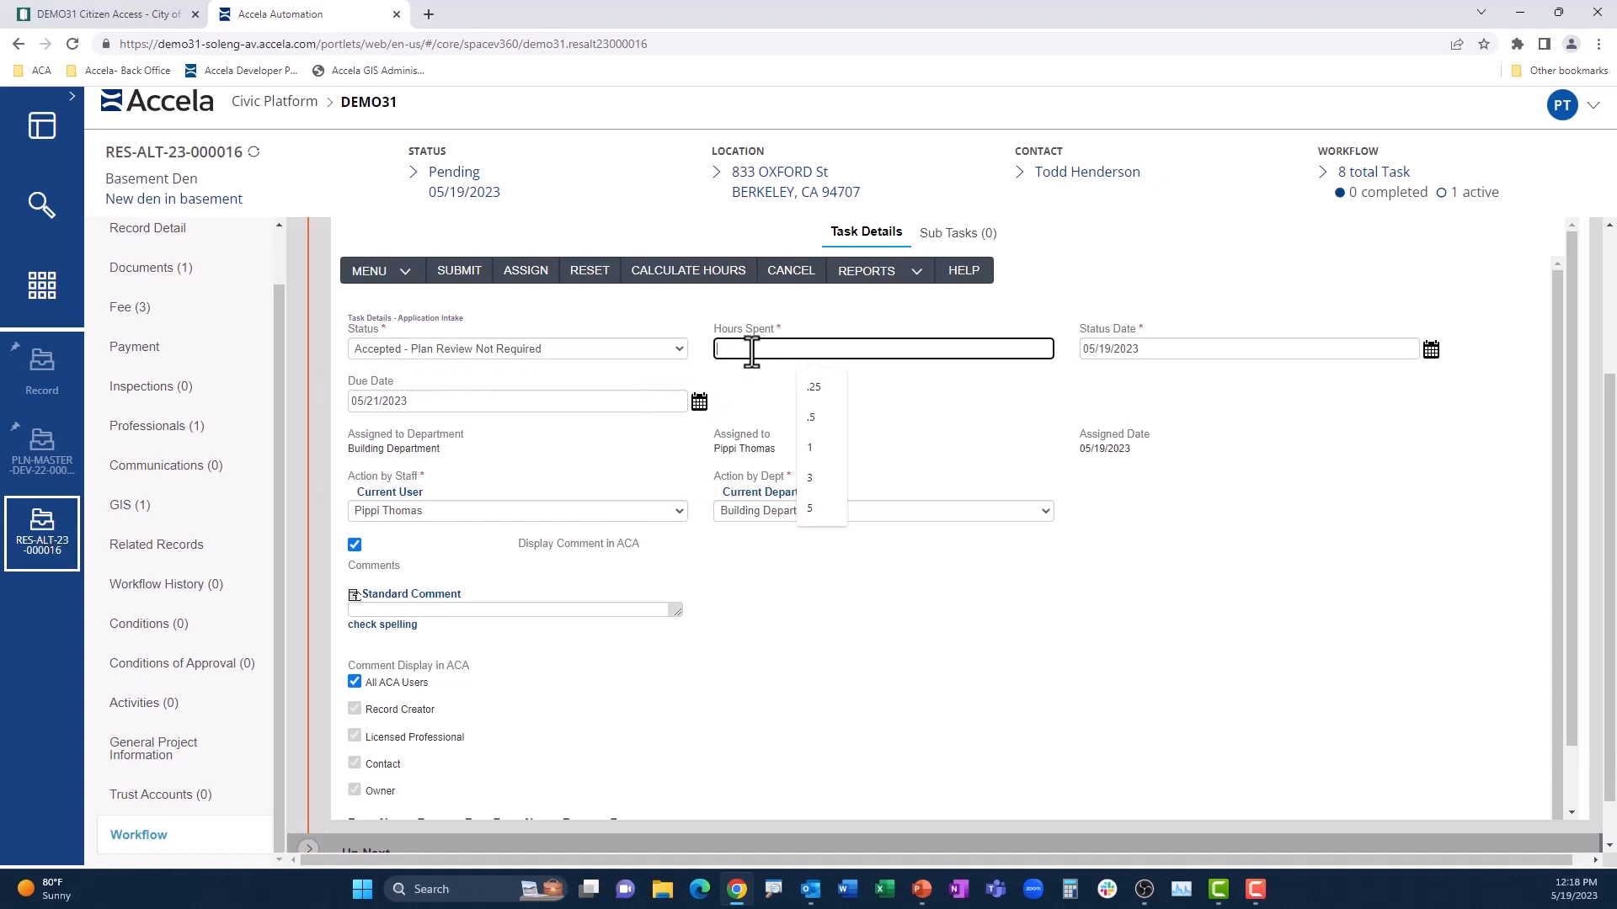
pyautogui.click(812, 403)
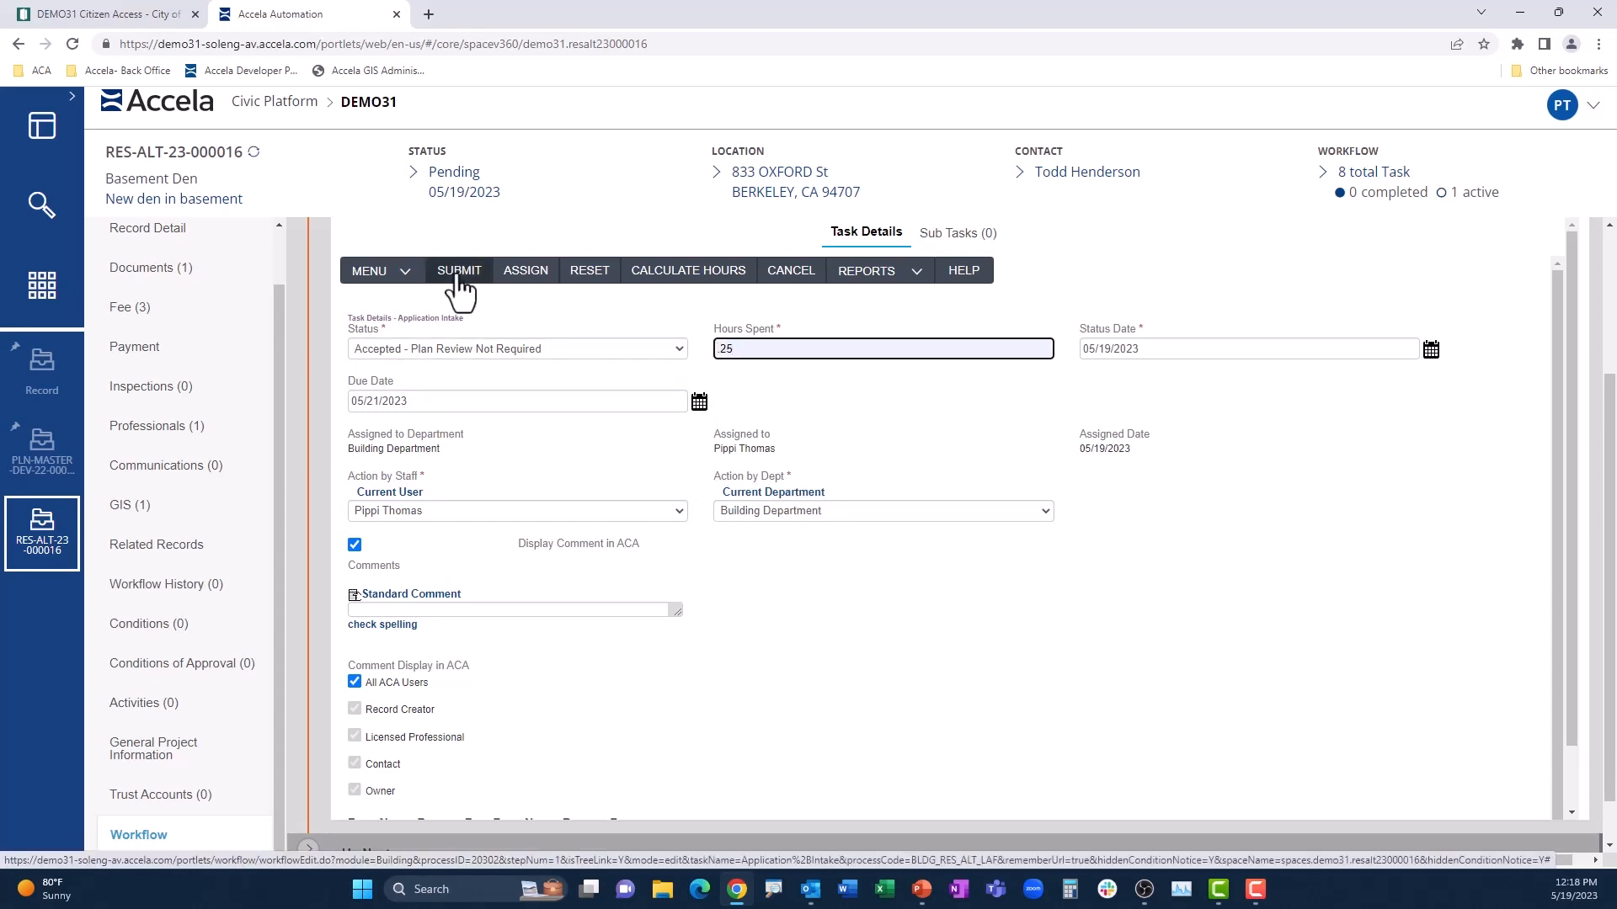
pyautogui.click(460, 278)
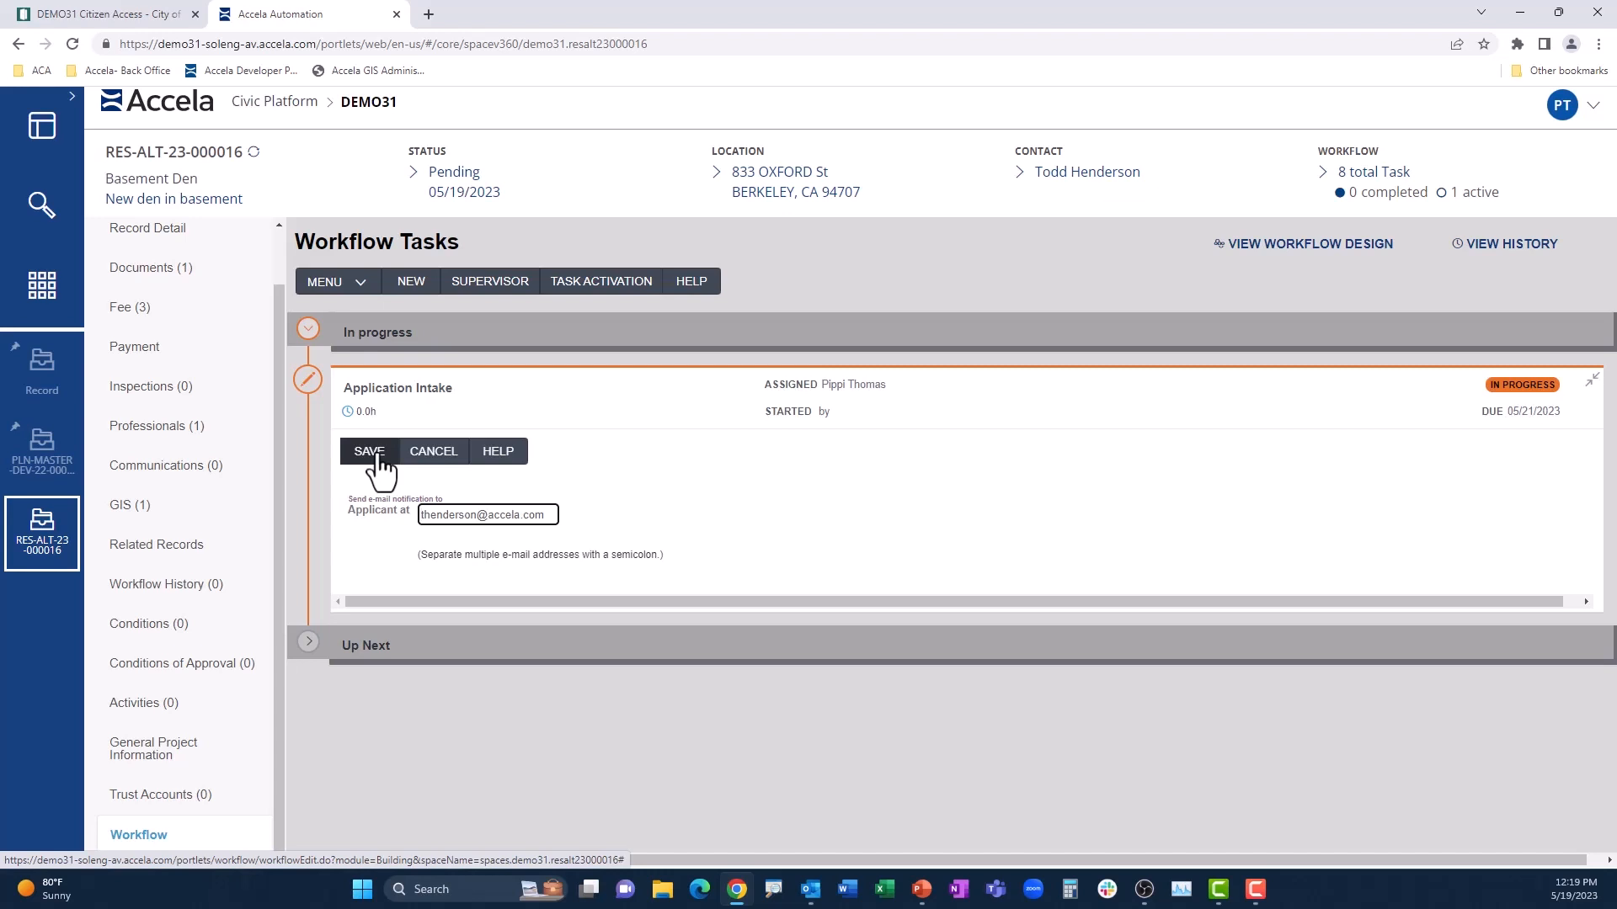
pyautogui.click(376, 455)
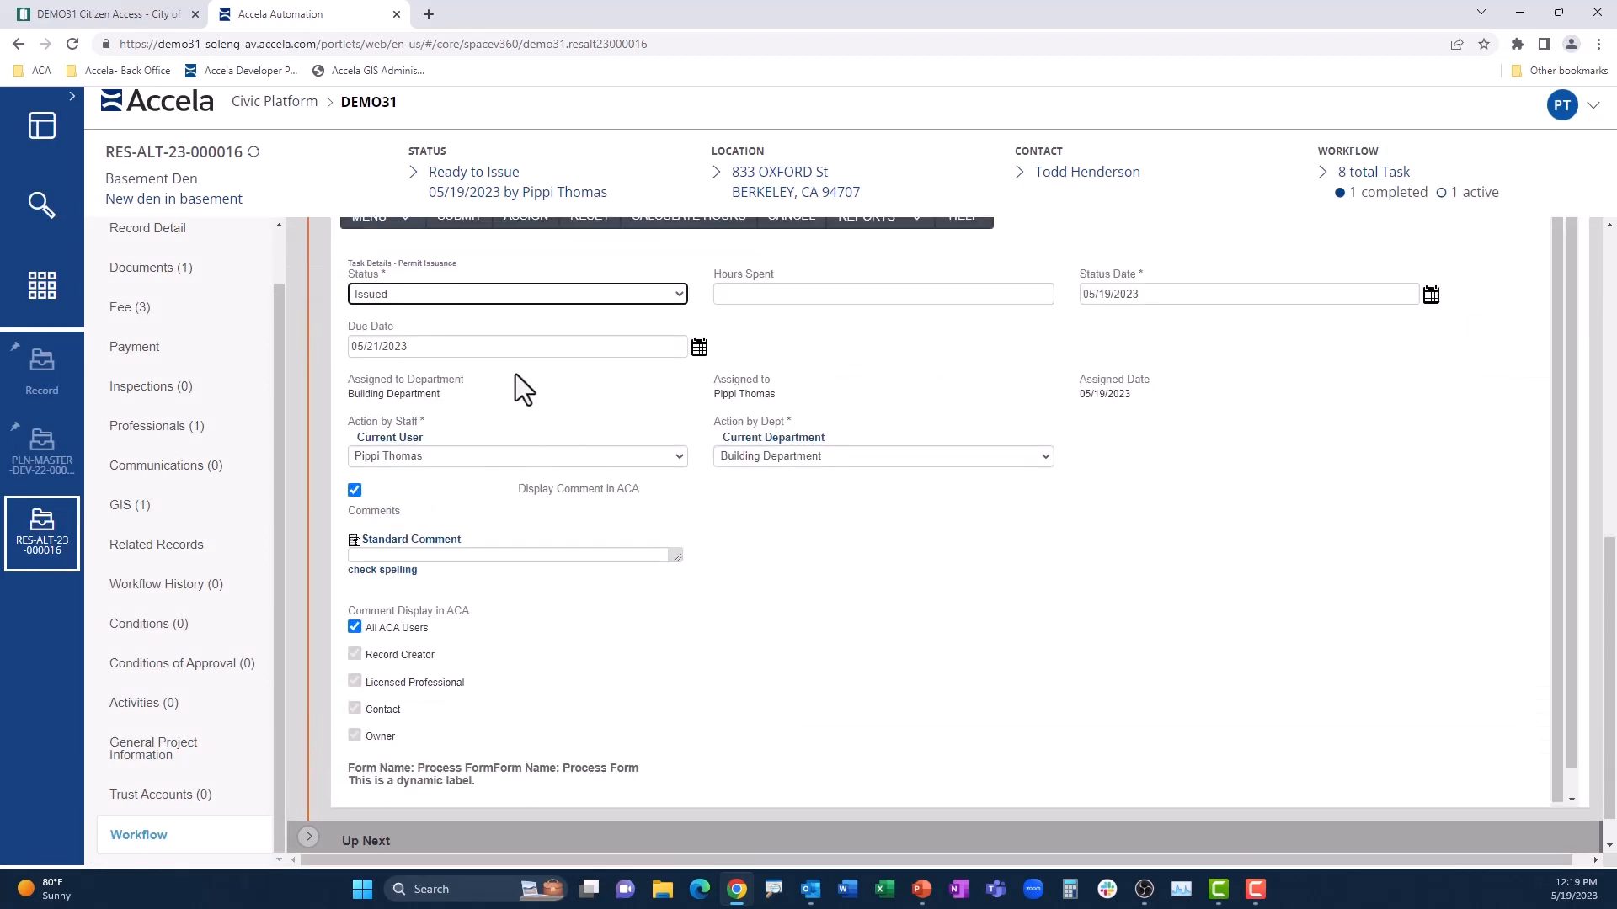
# Step: Submit the Permit Issuance workflow task with the status Issued and save the applicant e-mail notification
pyautogui.scroll(1, 514, 373)
pyautogui.click(460, 302)
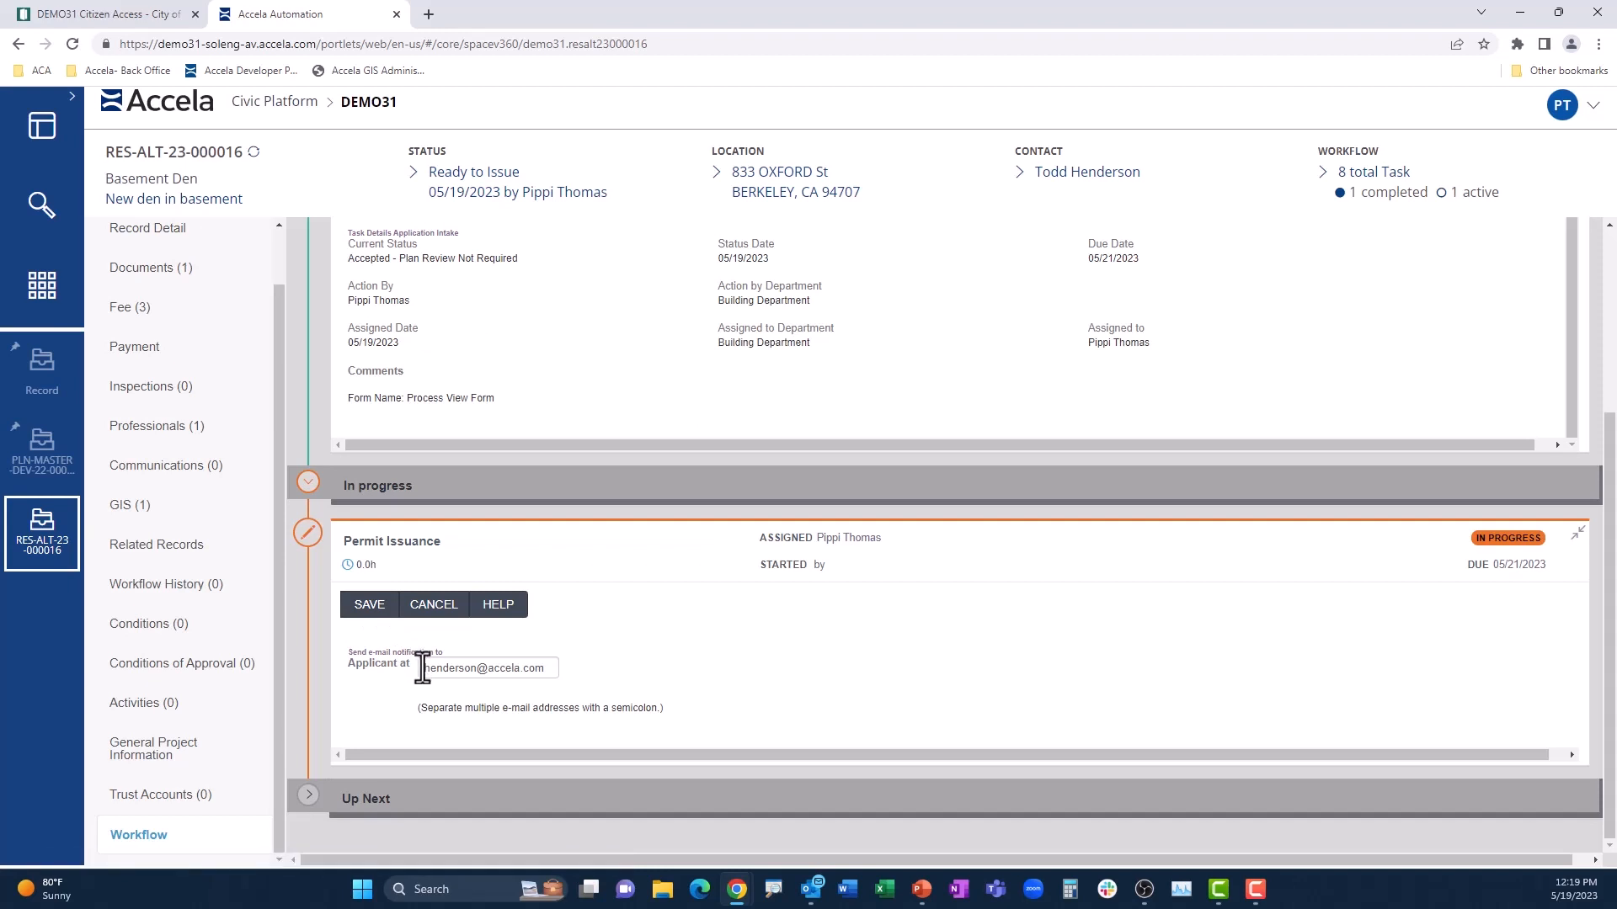
pyautogui.click(374, 608)
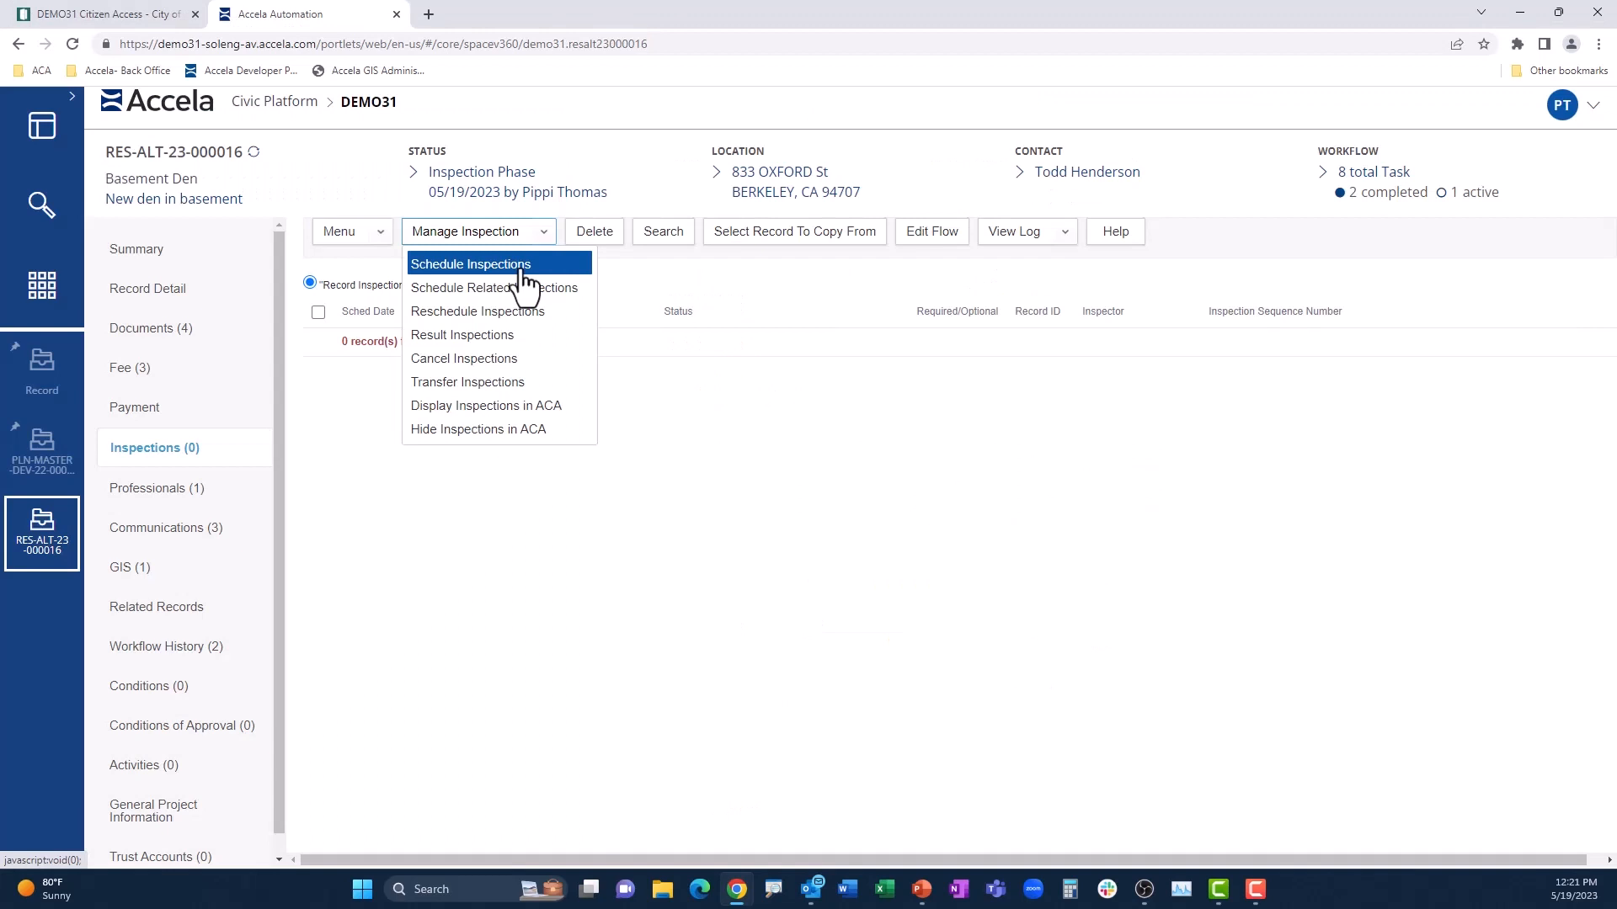
# Step: Start scheduling a Framing Inspection from the Building Permit Inspections group for the permit record
pyautogui.click(521, 268)
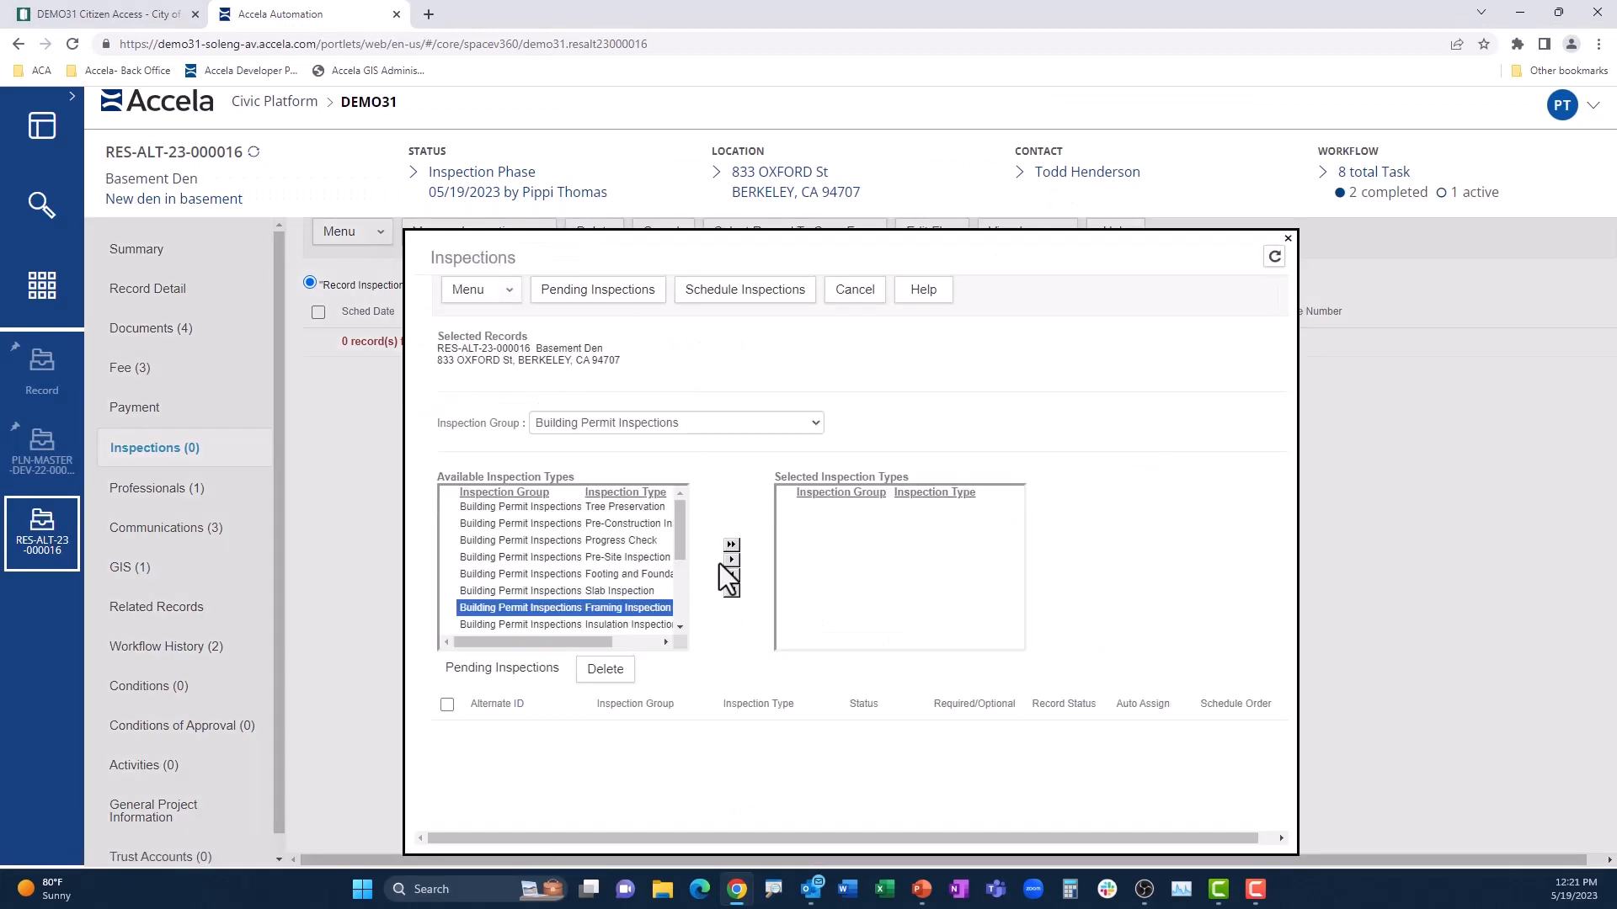
pyautogui.click(730, 561)
pyautogui.click(744, 288)
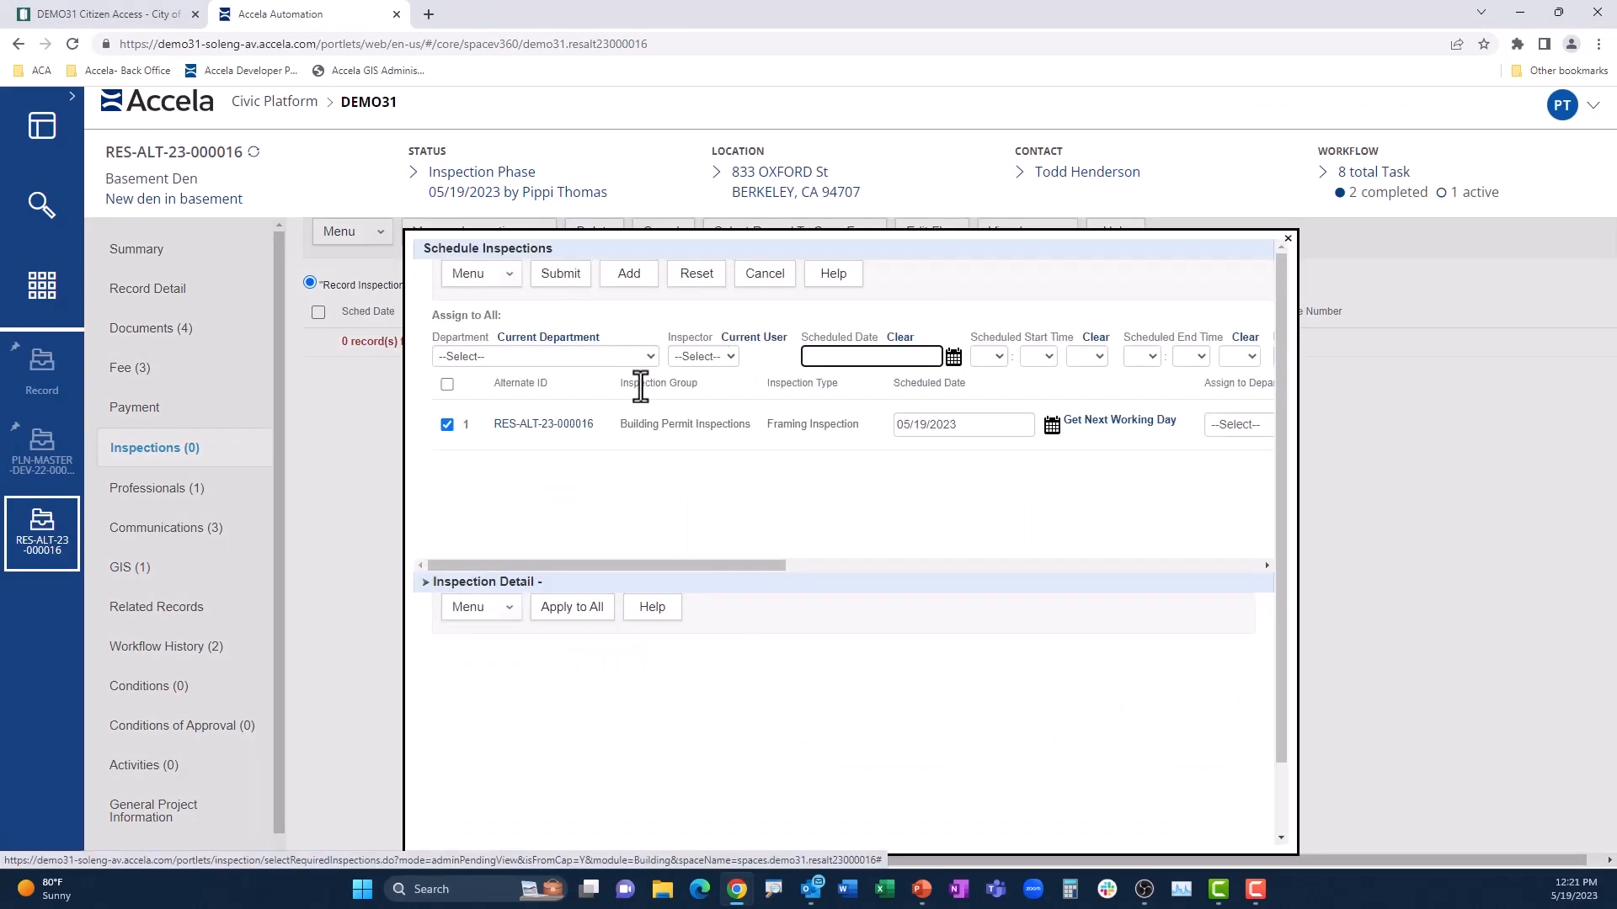
# Step: Assign the framing inspection to the Building Inspector department and an inspector, with the scheduled date 05/19/2023
pyautogui.click(645, 362)
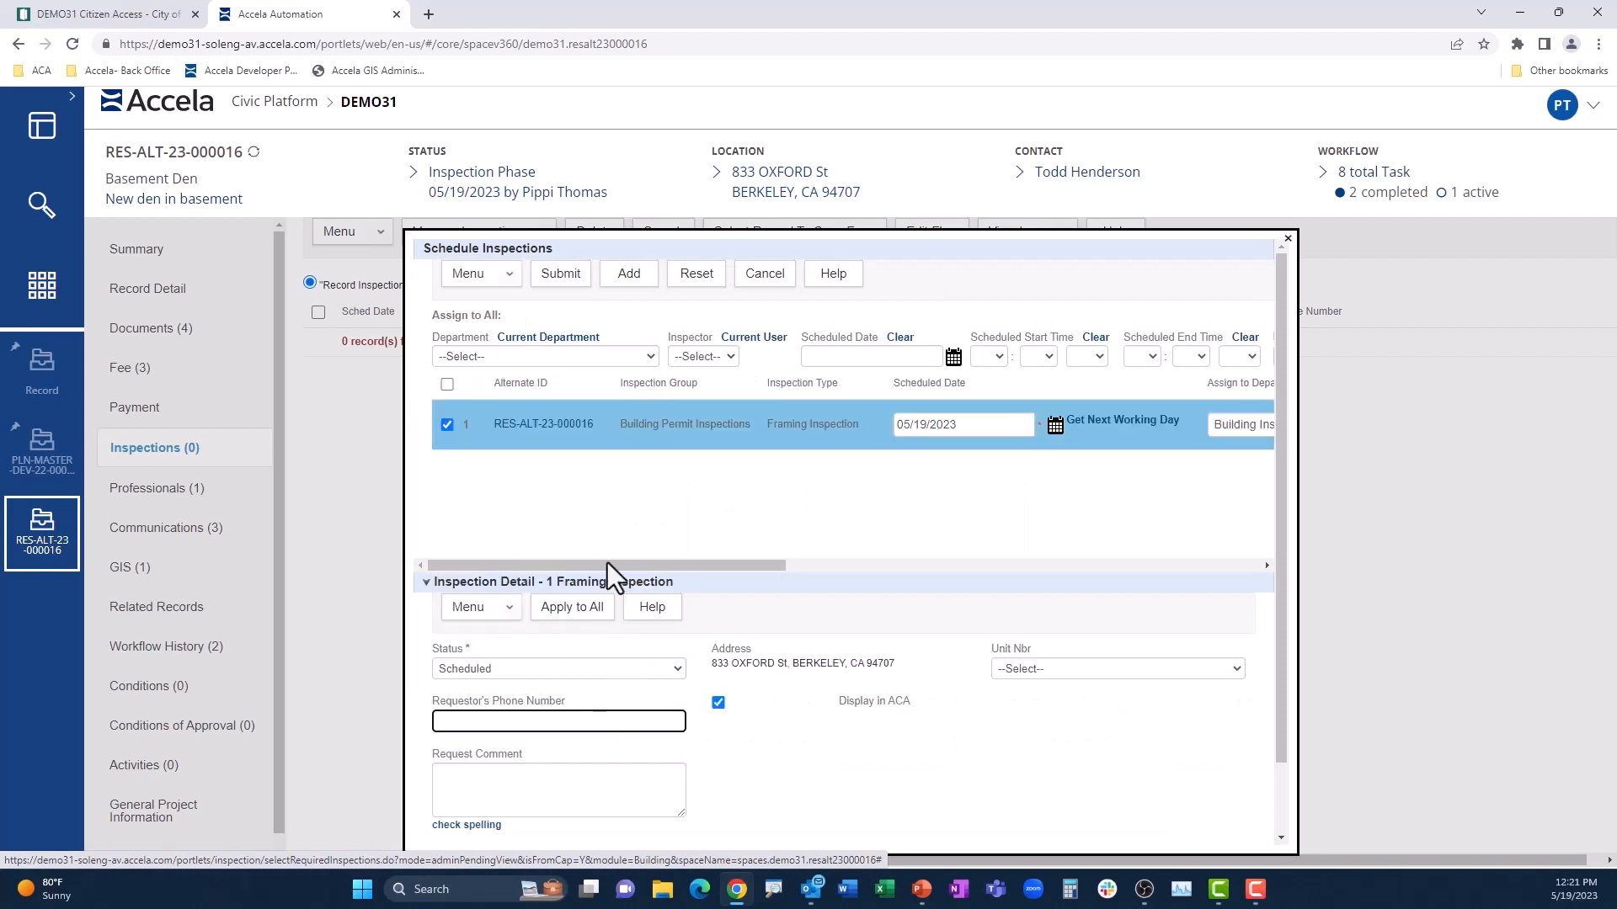
pyautogui.click(872, 356)
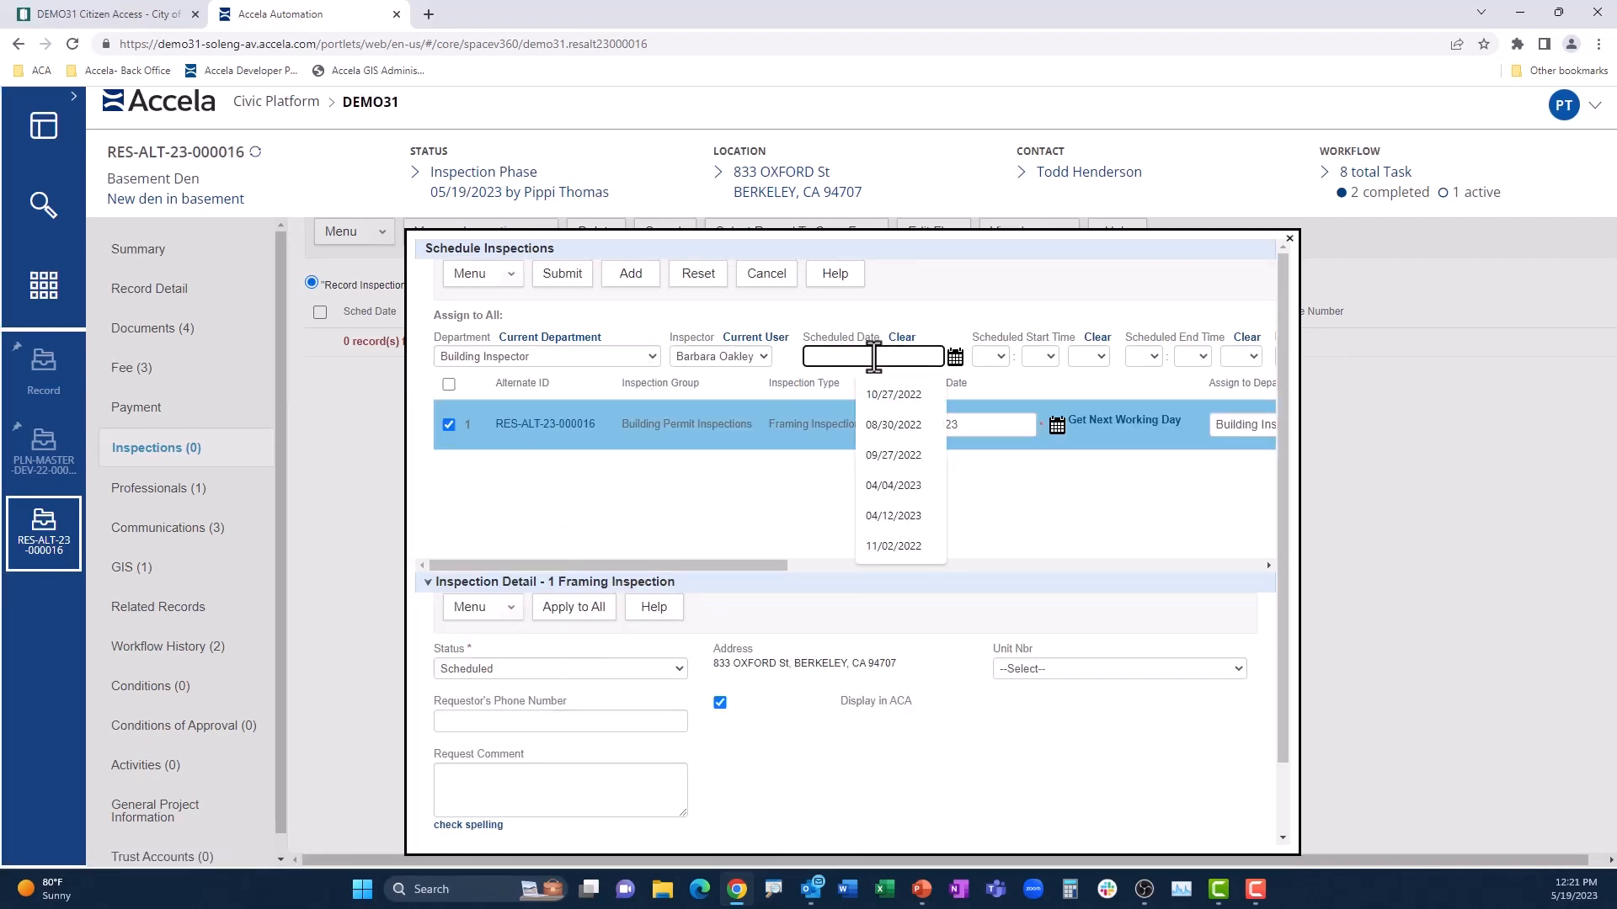
pyautogui.click(955, 356)
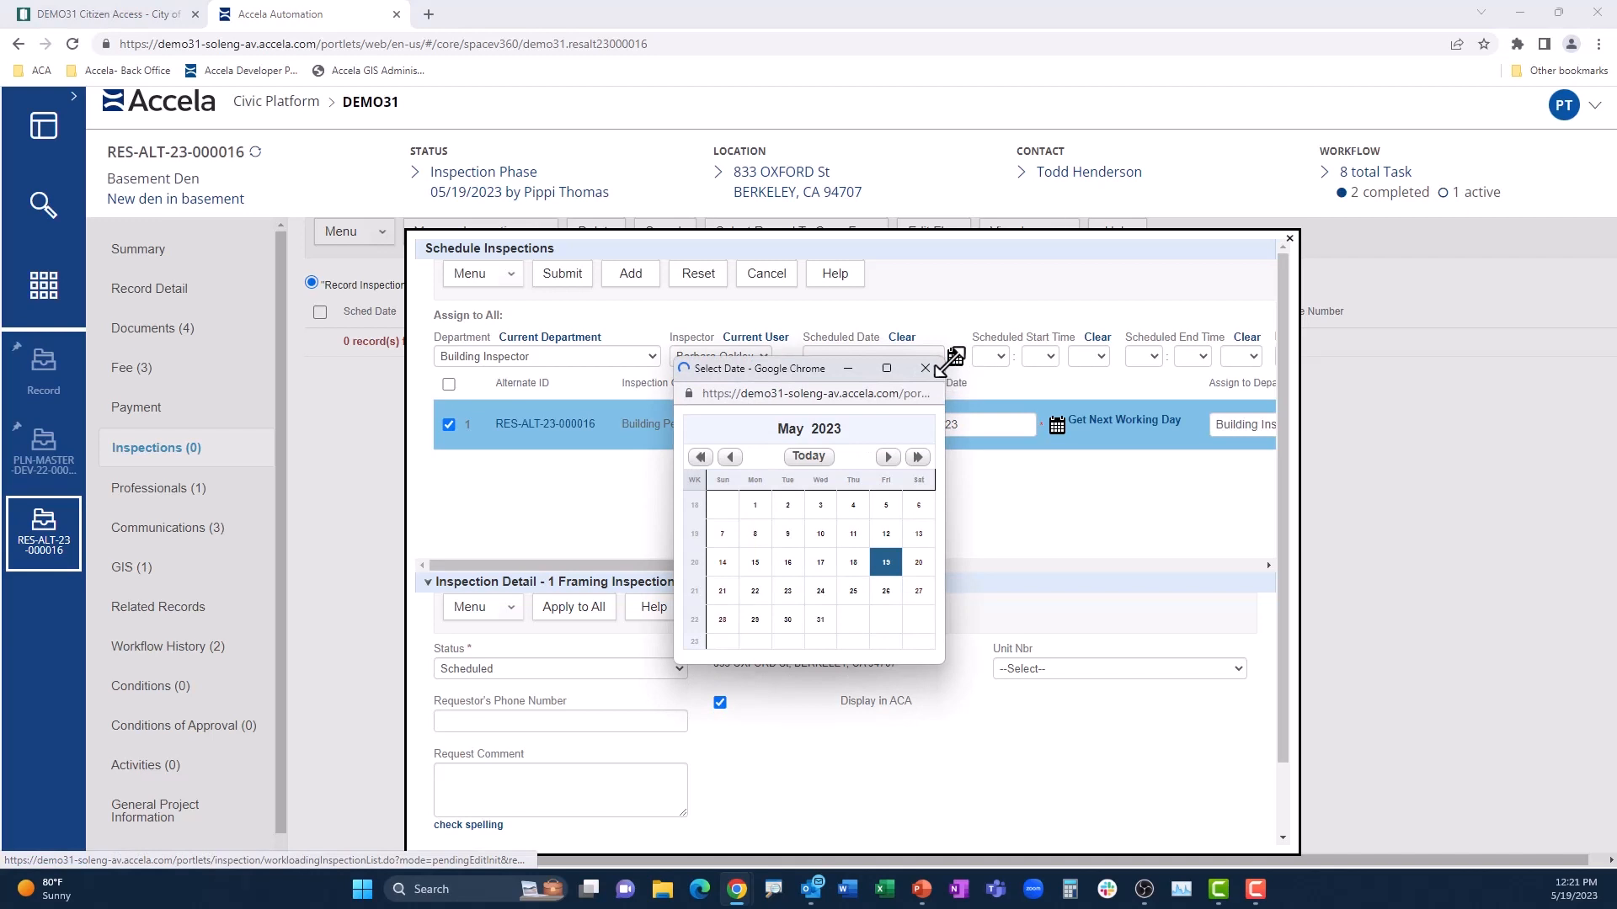
pyautogui.click(886, 563)
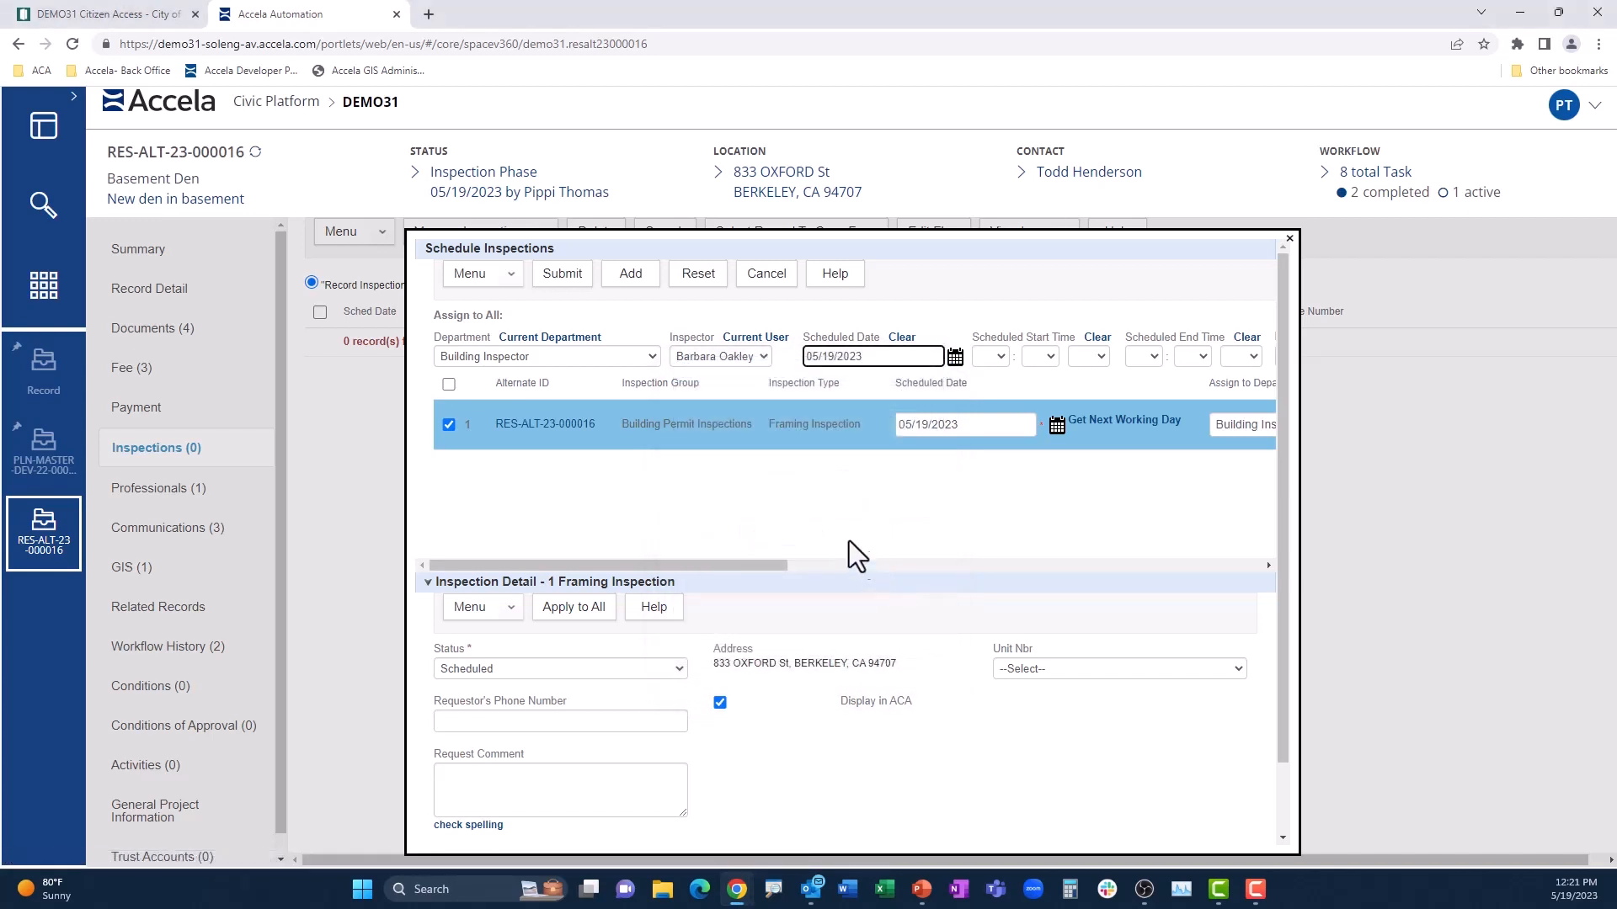
# Step: Enter the requestor's phone number and the request comment "Beware of large dog on property", and submit the framing inspection
pyautogui.click(576, 724)
pyautogui.click(572, 750)
pyautogui.click(515, 784)
pyautogui.write('Beware of large dog on property')
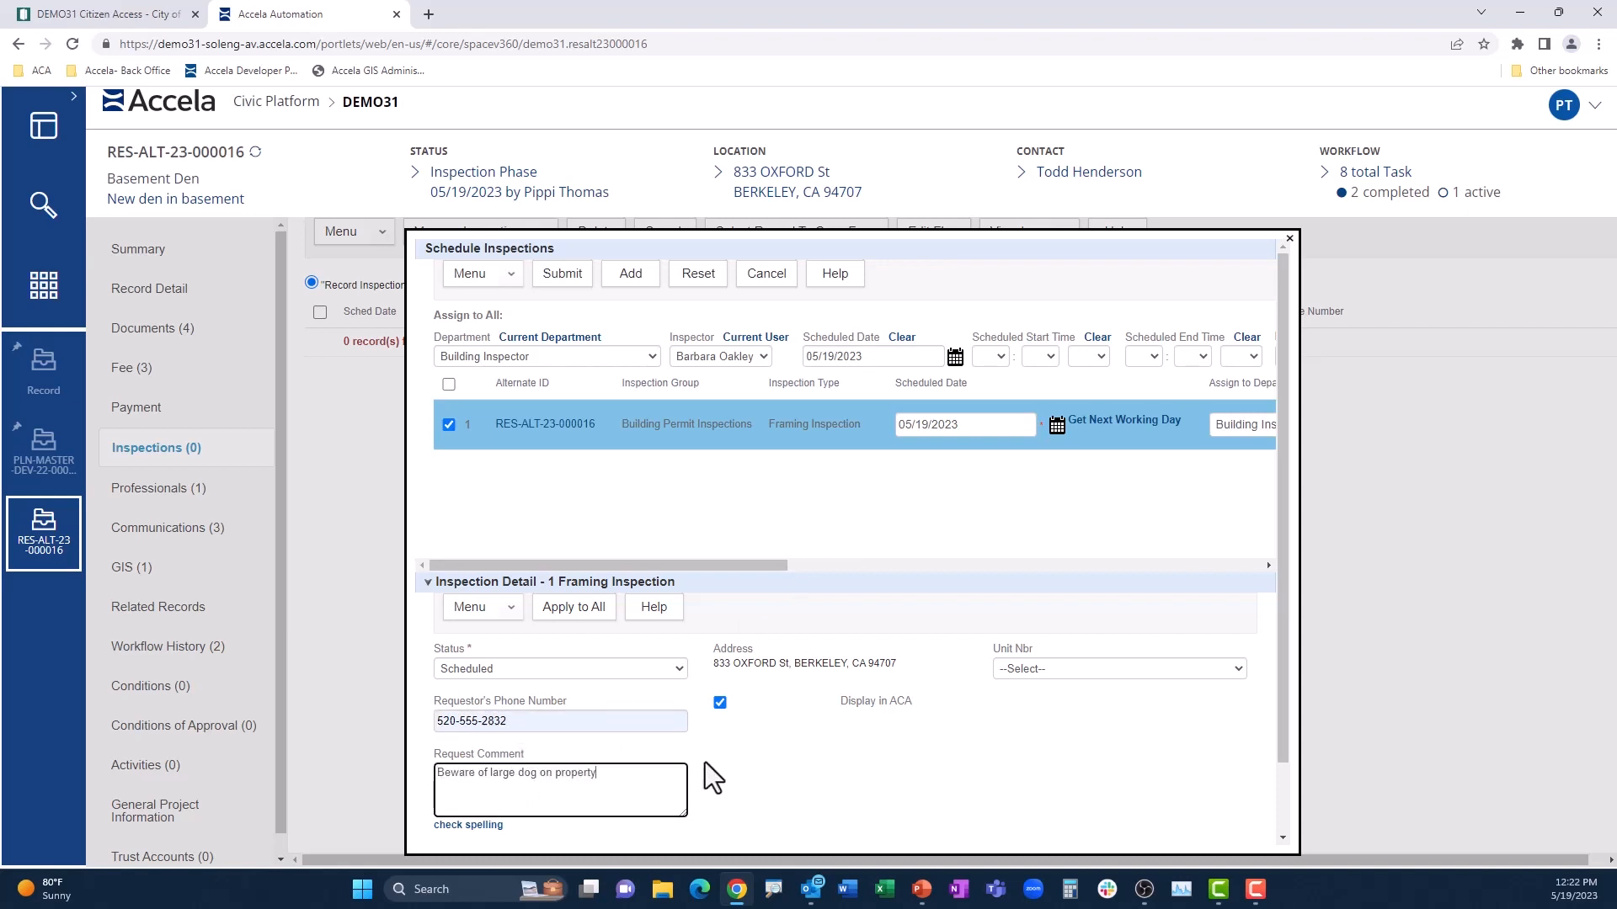
pyautogui.scroll(-1, 707, 760)
pyautogui.scroll(1, 709, 760)
pyautogui.click(563, 273)
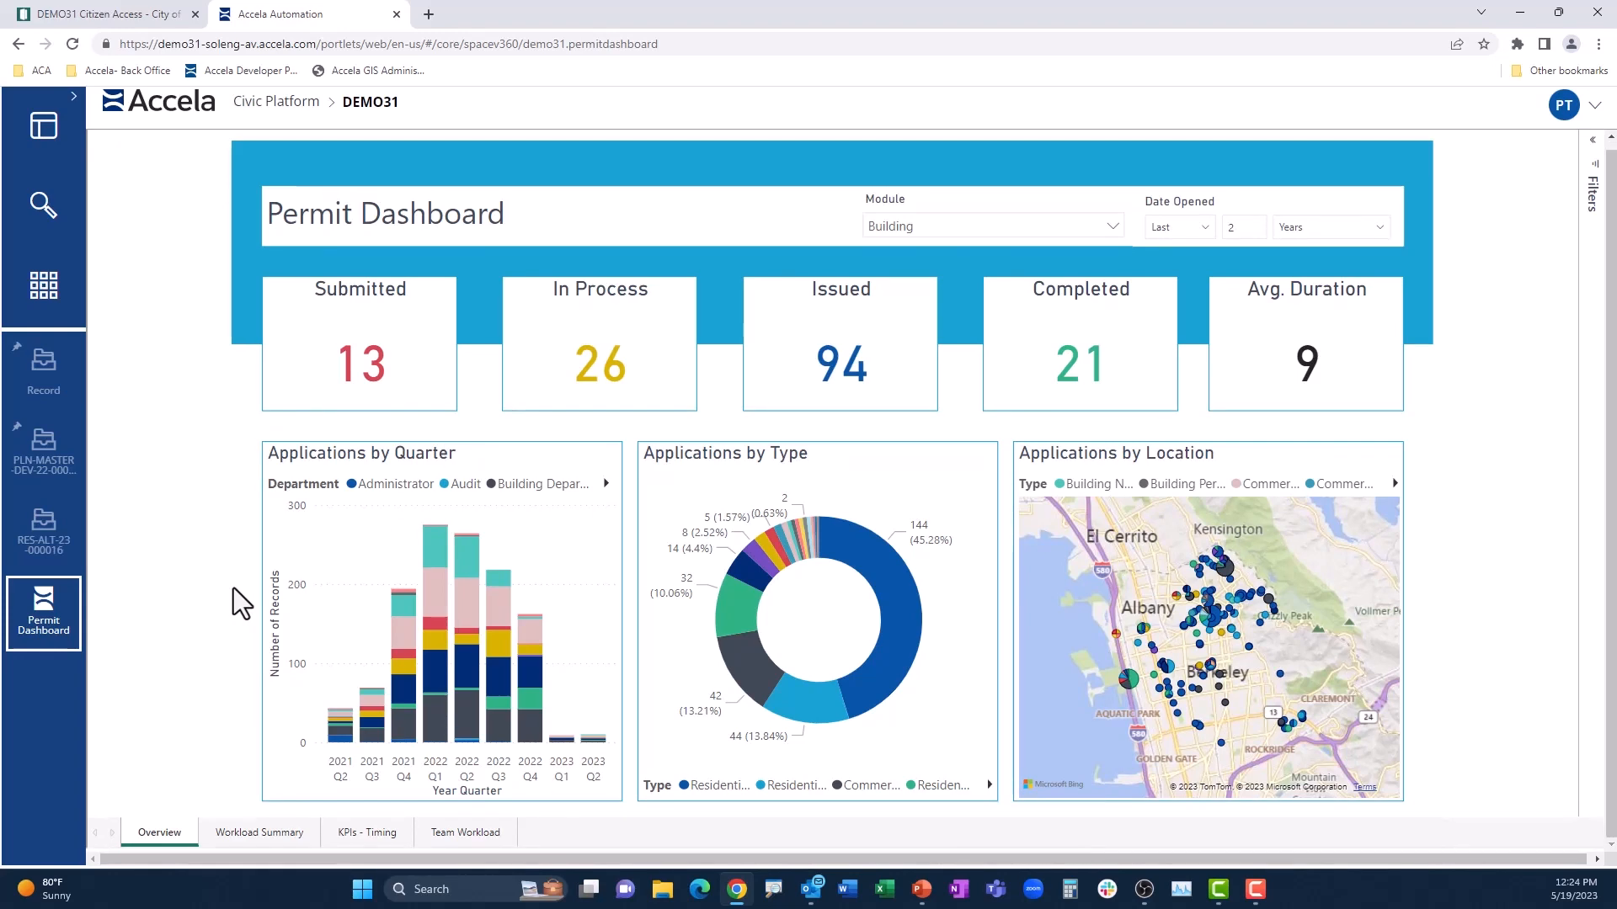
# Step: Examine the Applications by Location map up close and the Applications by Type chart on the Permit Dashboard
pyautogui.scroll(2, 1196, 653)
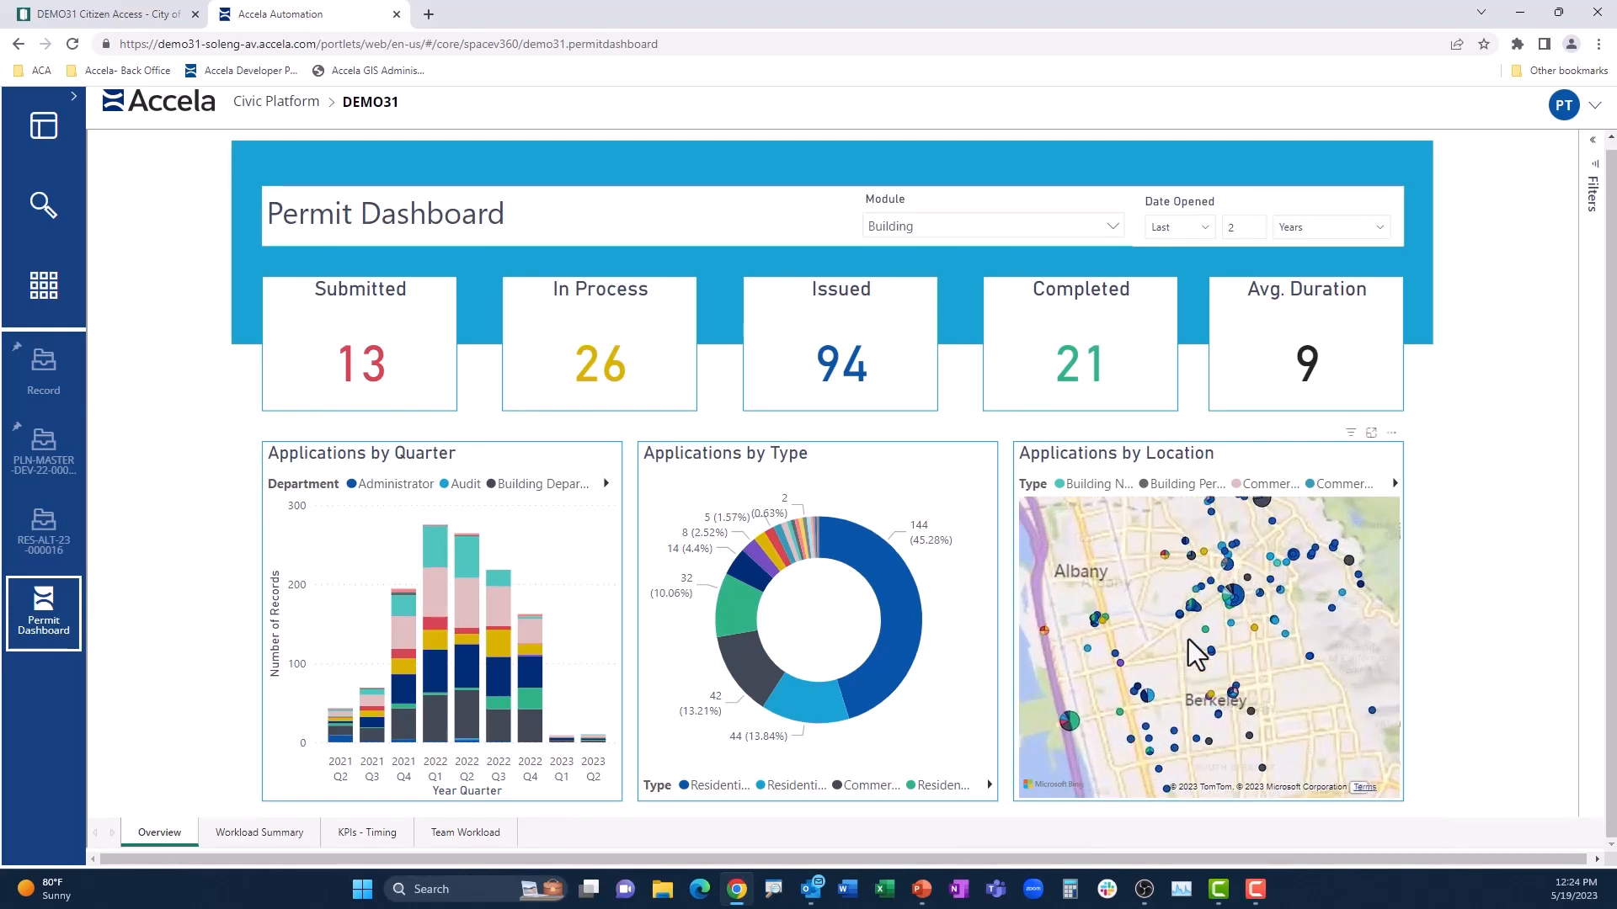
pyautogui.scroll(3, 1189, 640)
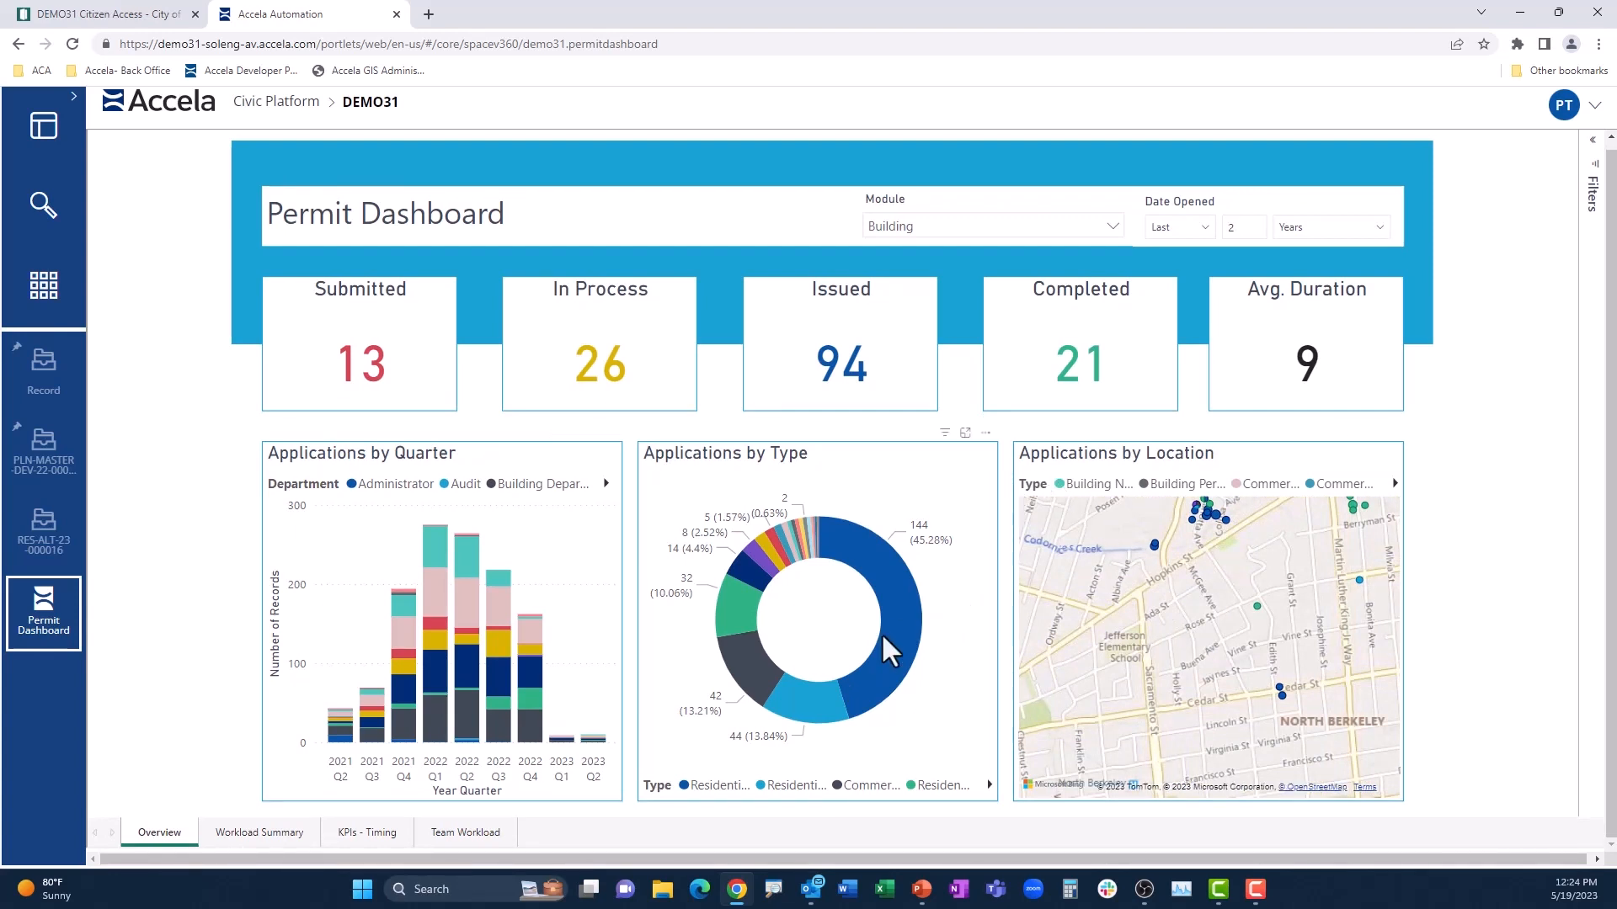
pyautogui.moveTo(885, 637)
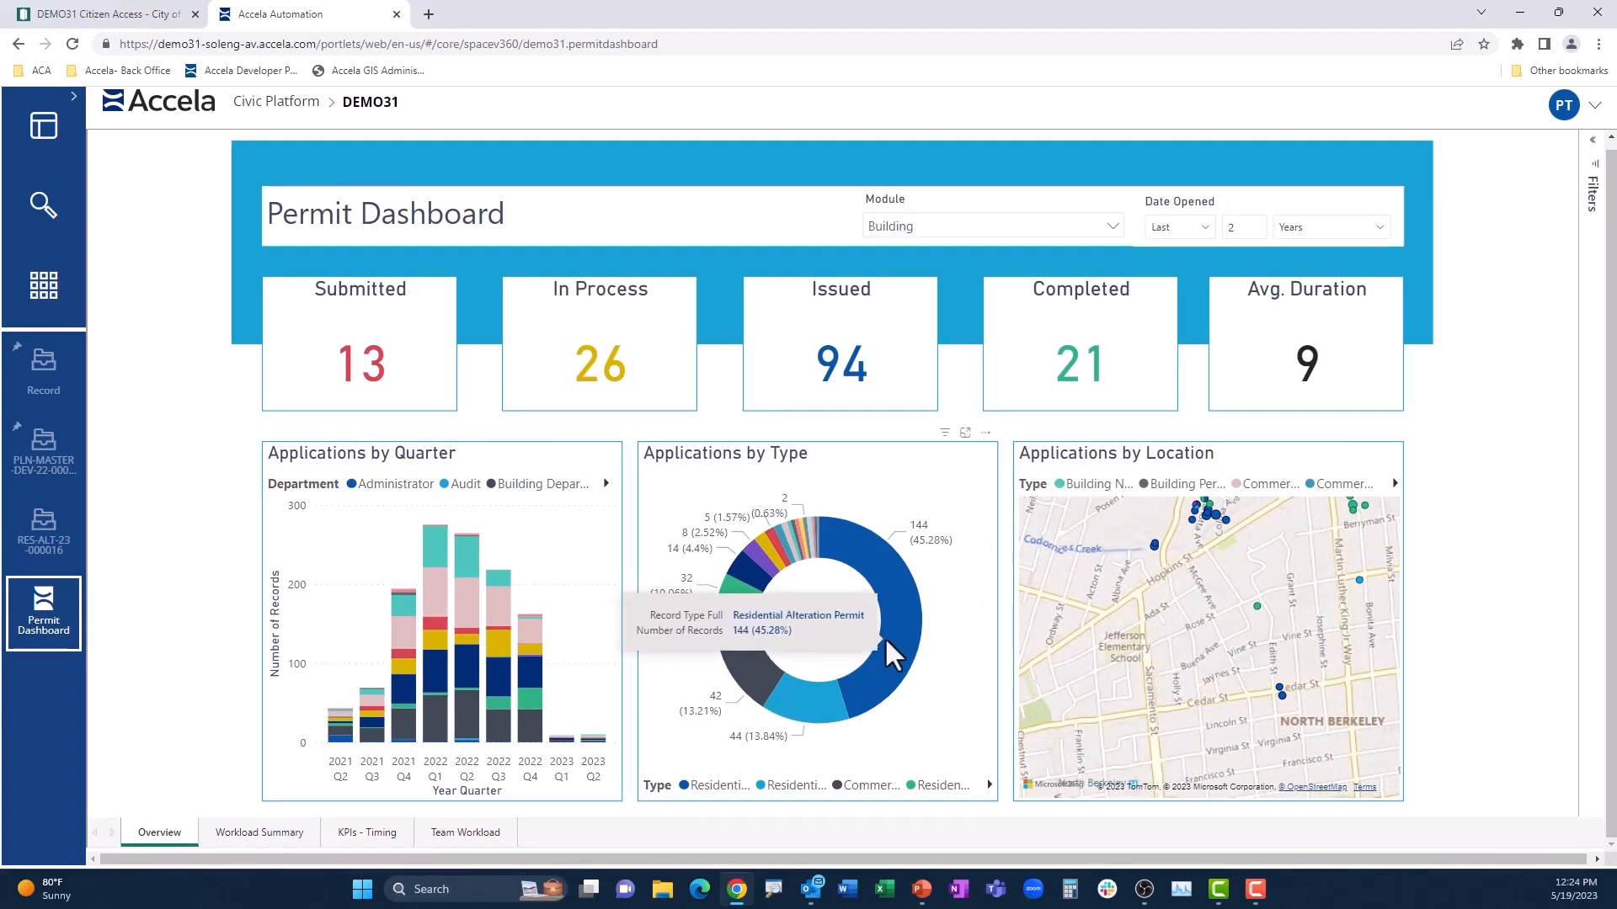
pyautogui.moveTo(822, 700)
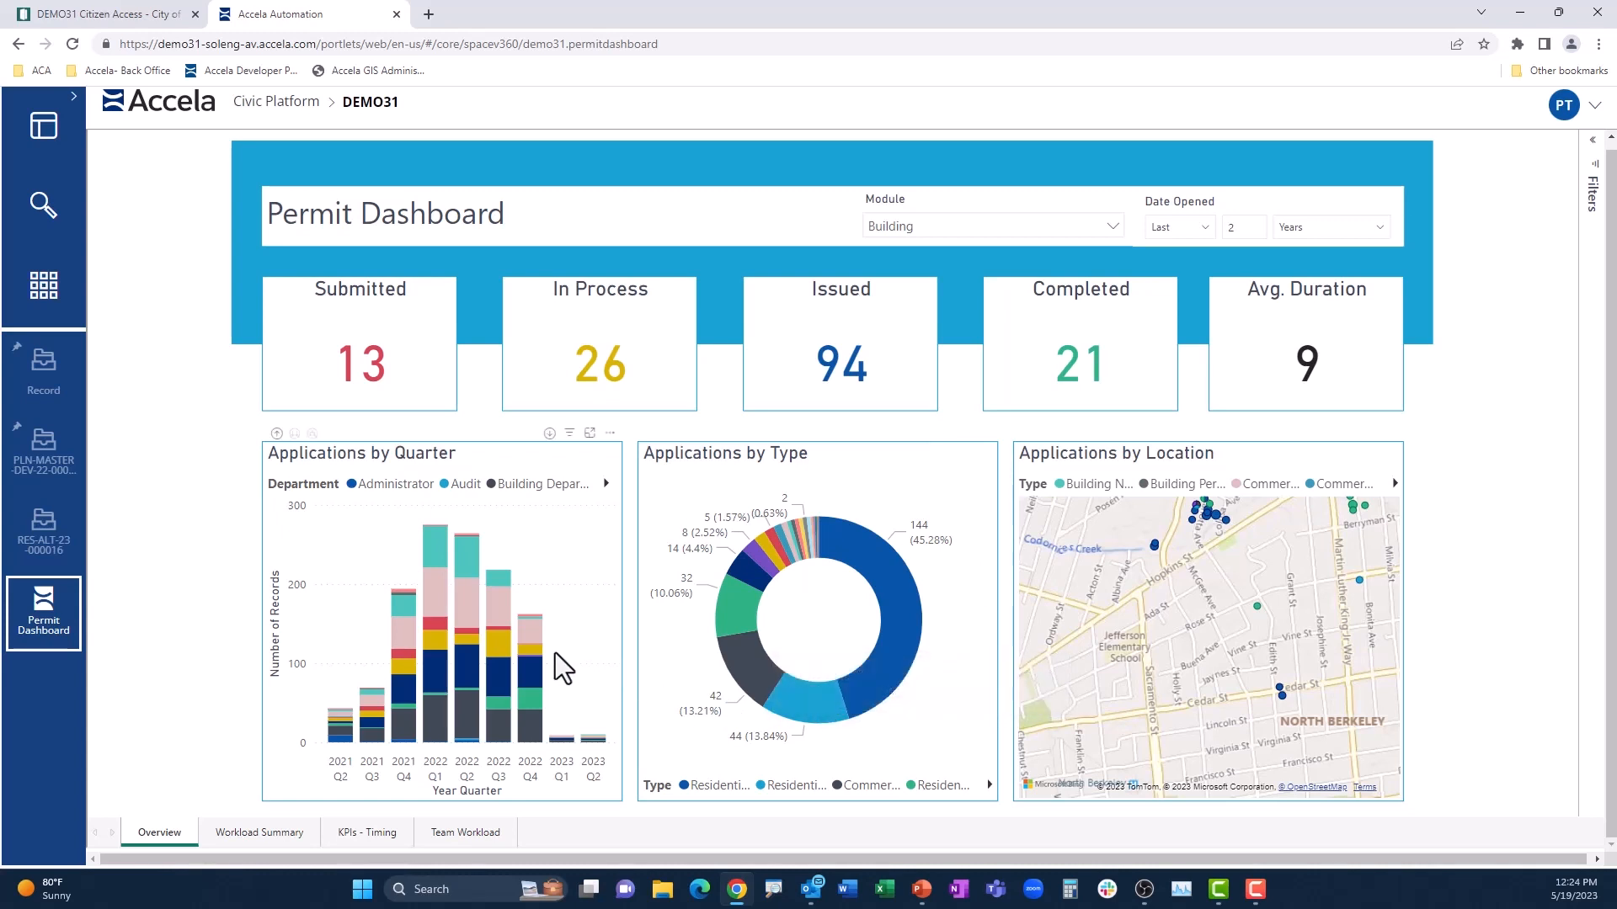
# Step: Review the dashboard's Workload Summary, KPIs - Timing and Team Workload pages and return to the Overview
pyautogui.click(265, 831)
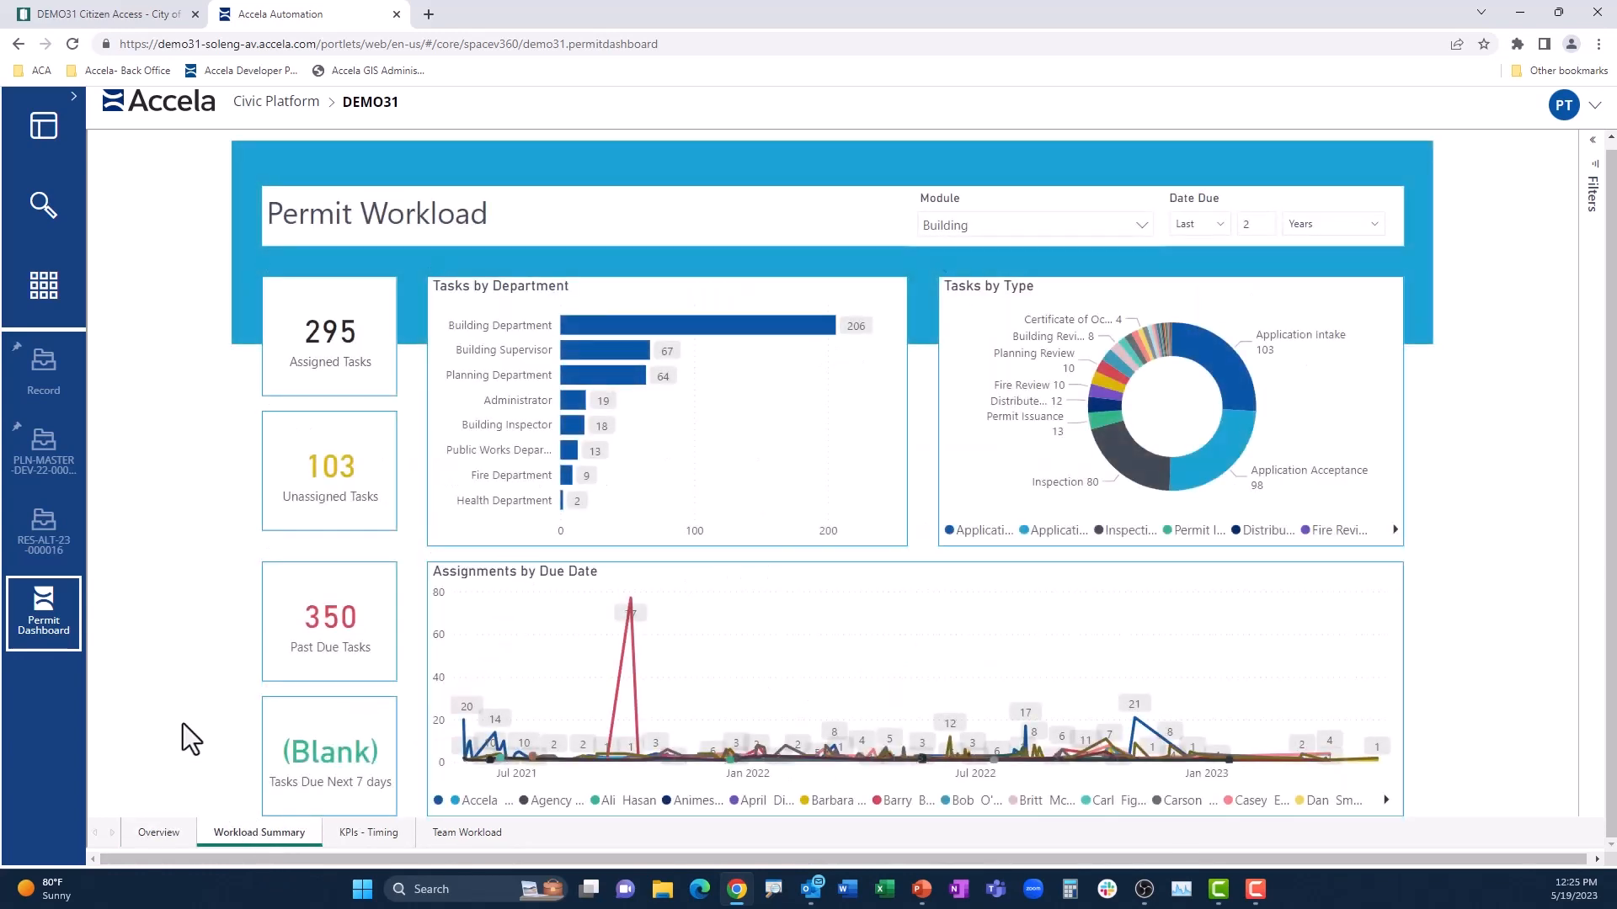
pyautogui.click(362, 832)
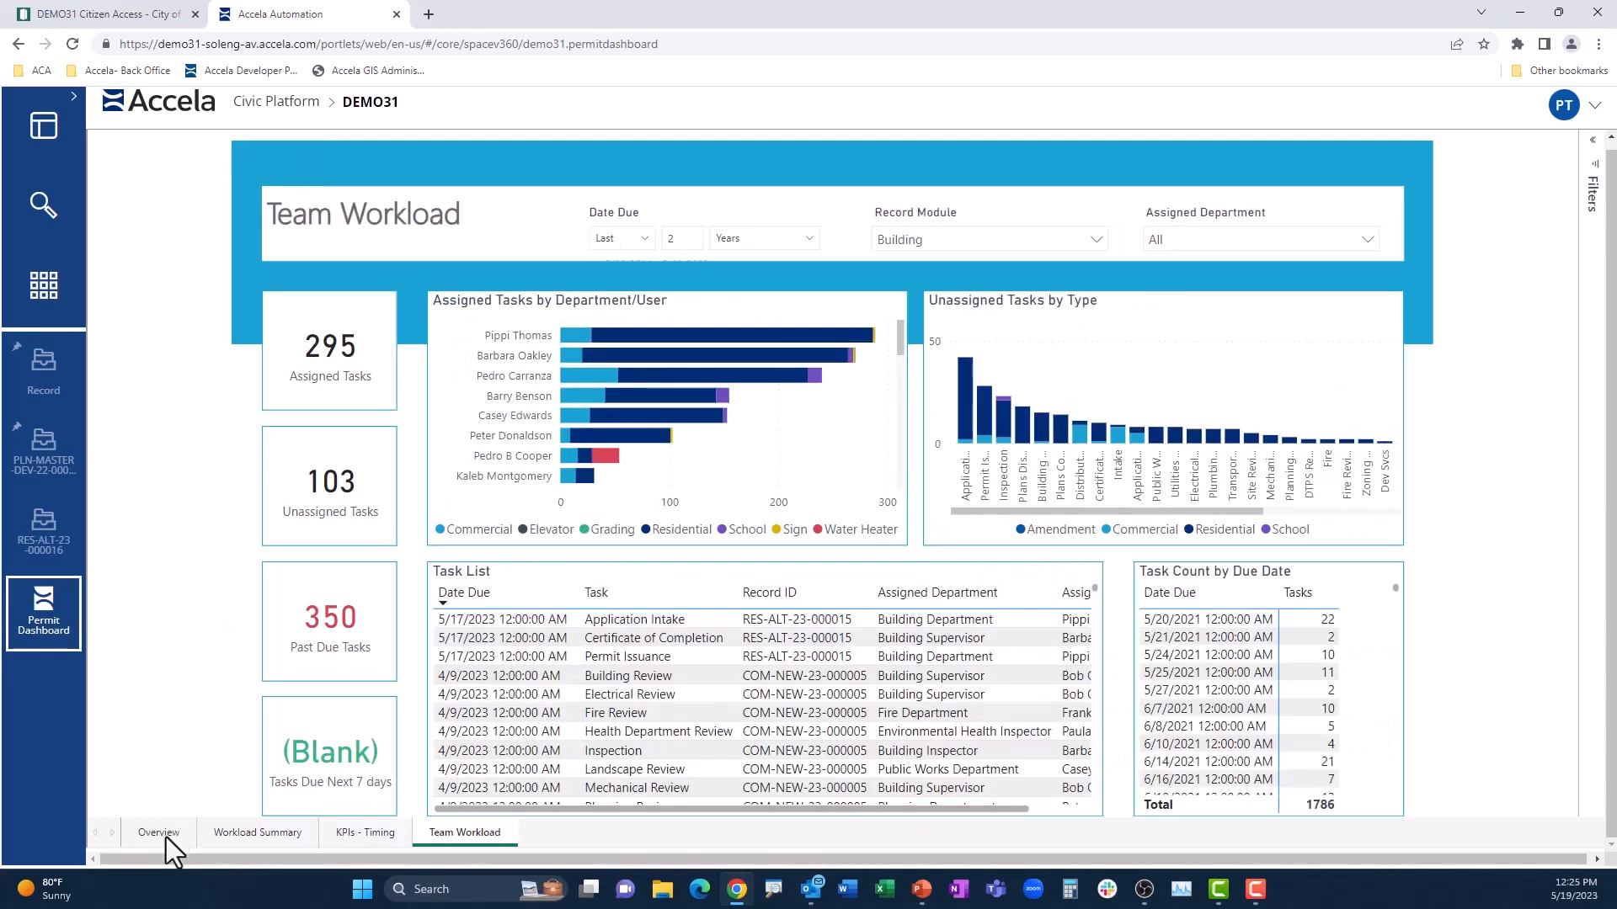
pyautogui.click(165, 836)
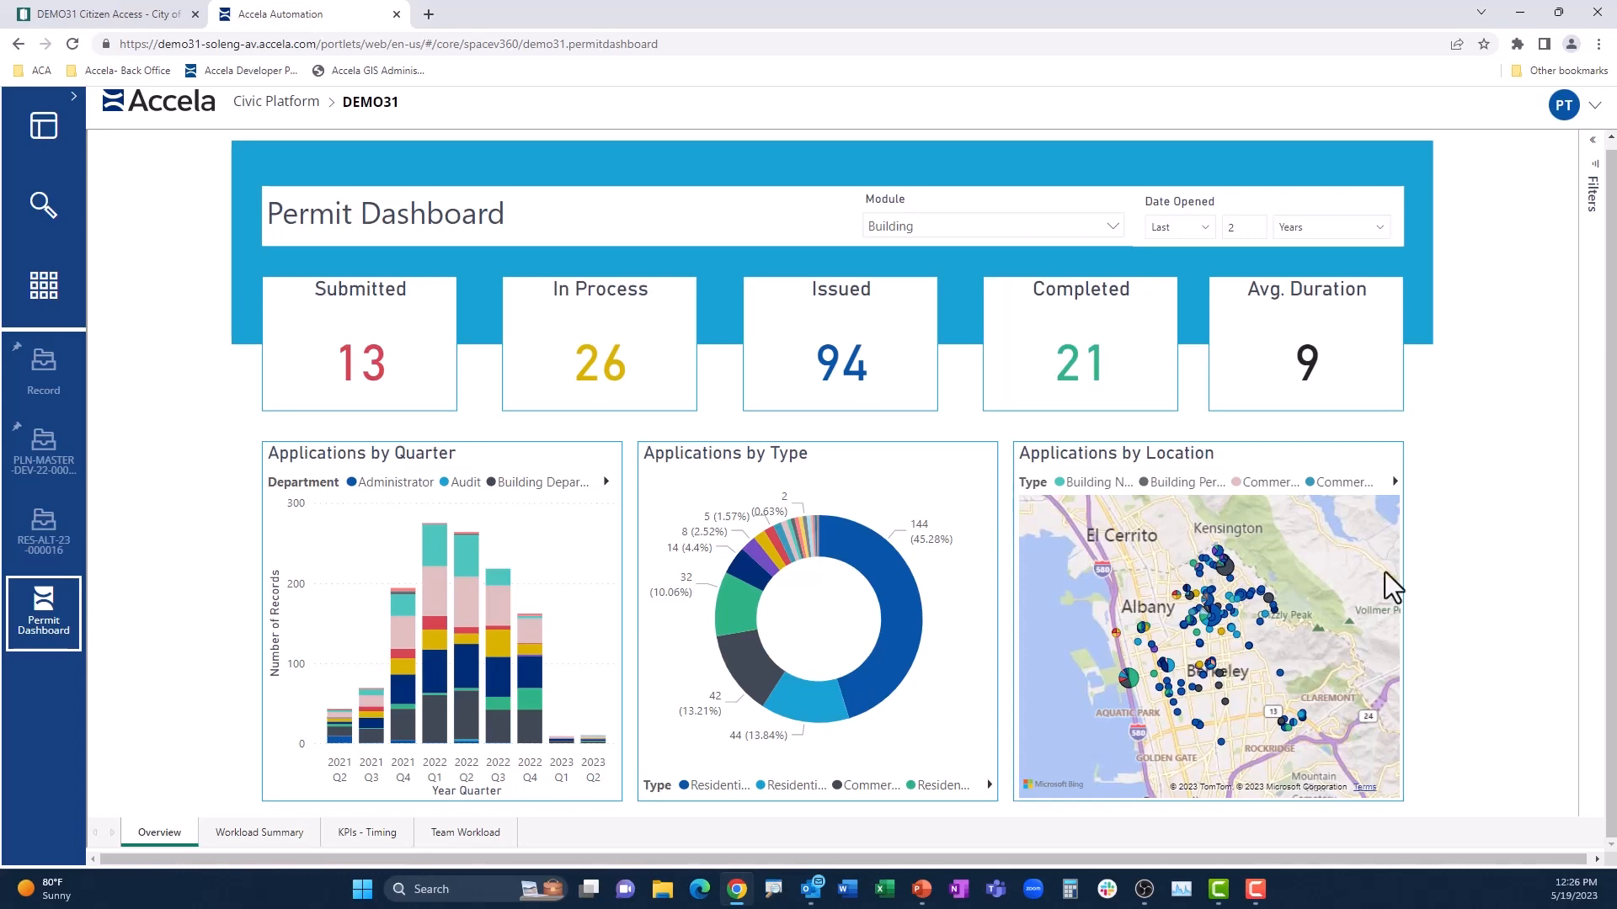
pyautogui.hotkey('alt', 'Tab')
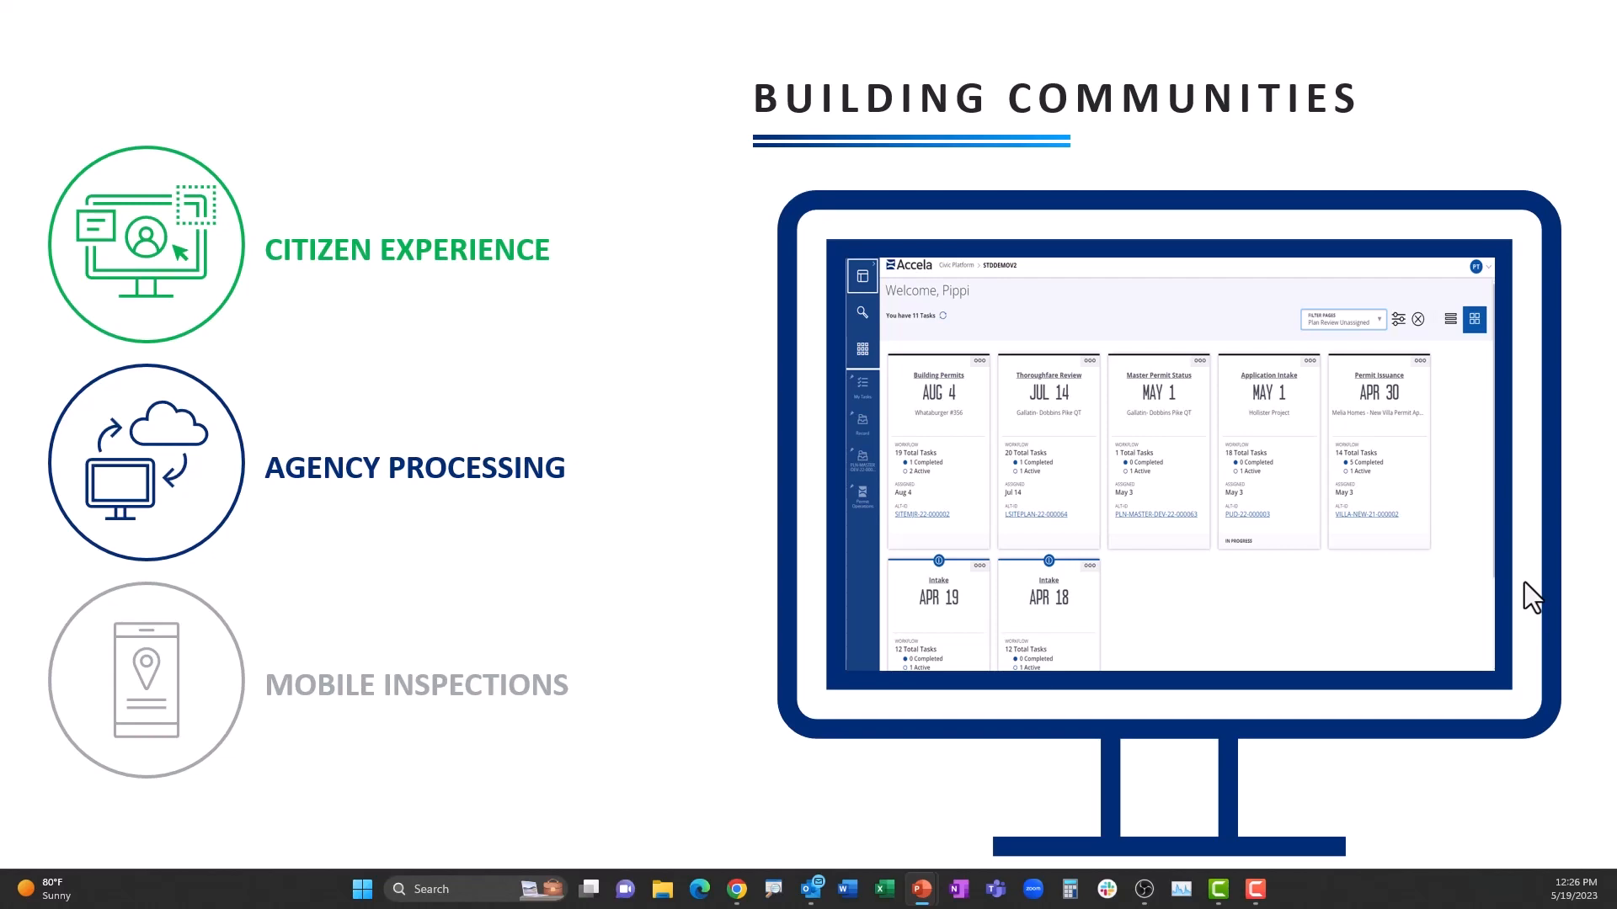
pyautogui.press('Right')
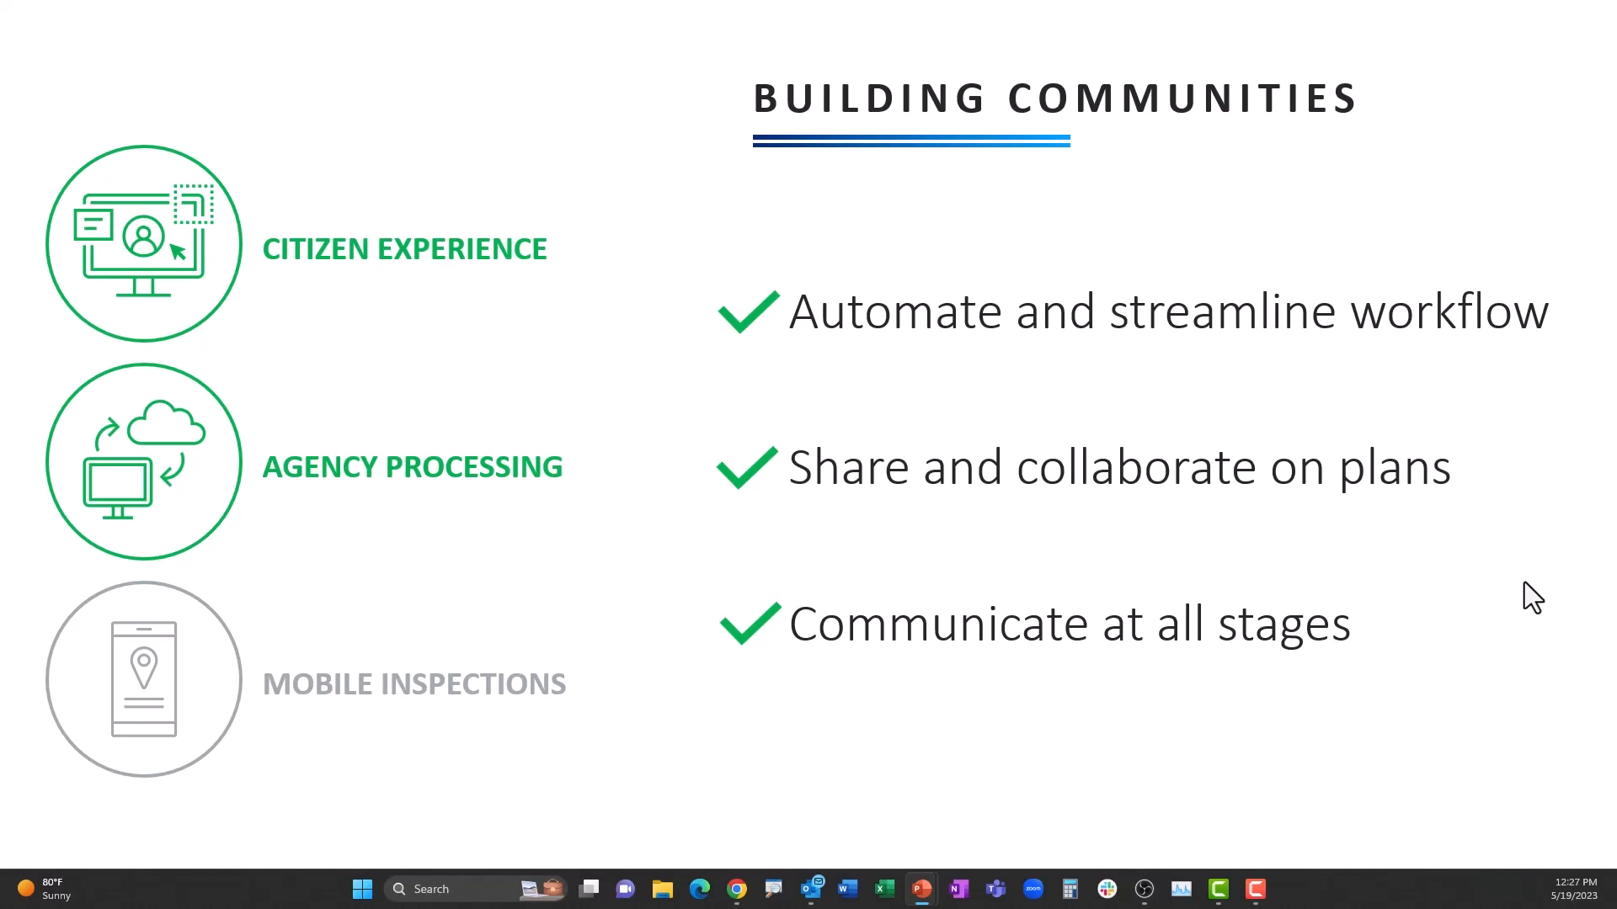
pyautogui.press('Right')
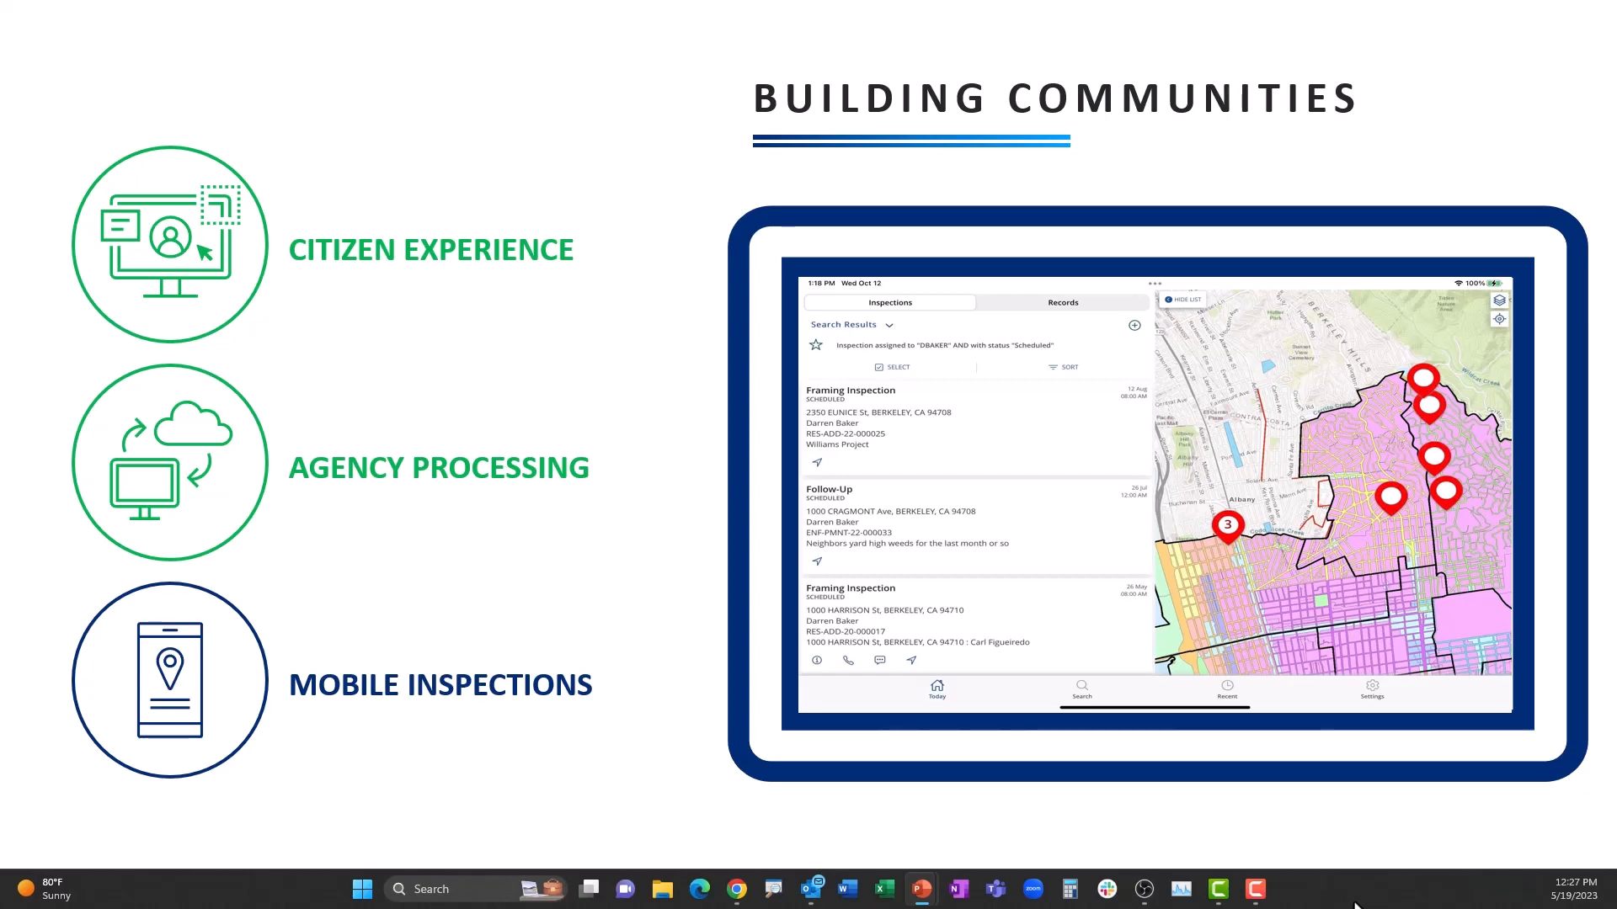
pyautogui.hotkey('alt', 'Tab')
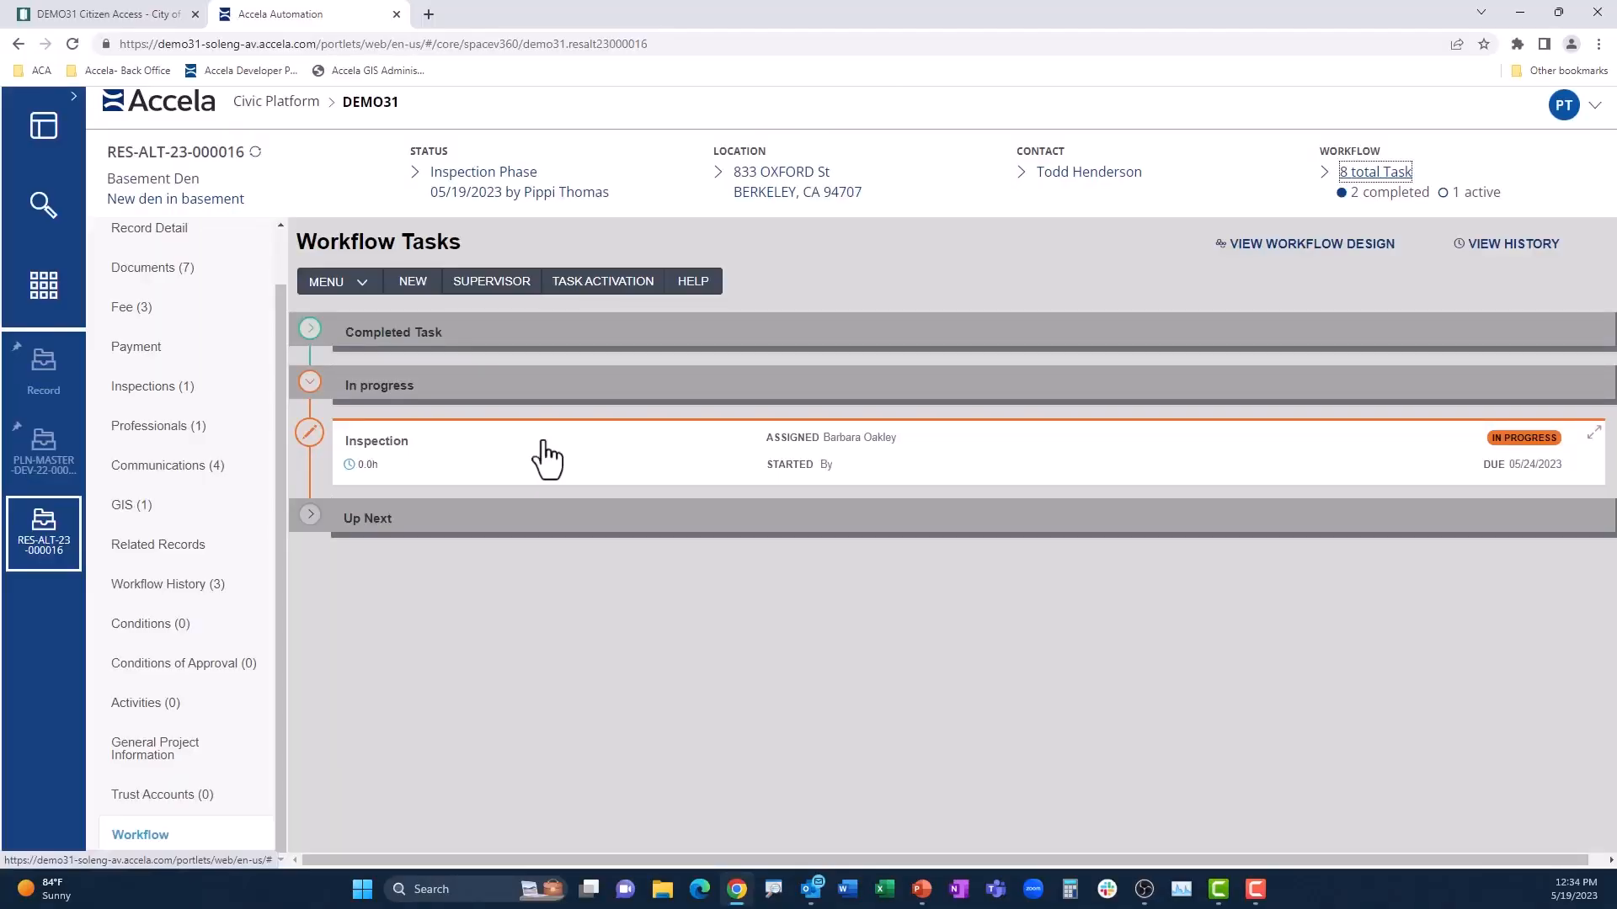
# Step: Submit the permit's Inspection workflow task with the status Final Inspection Complete
pyautogui.click(547, 459)
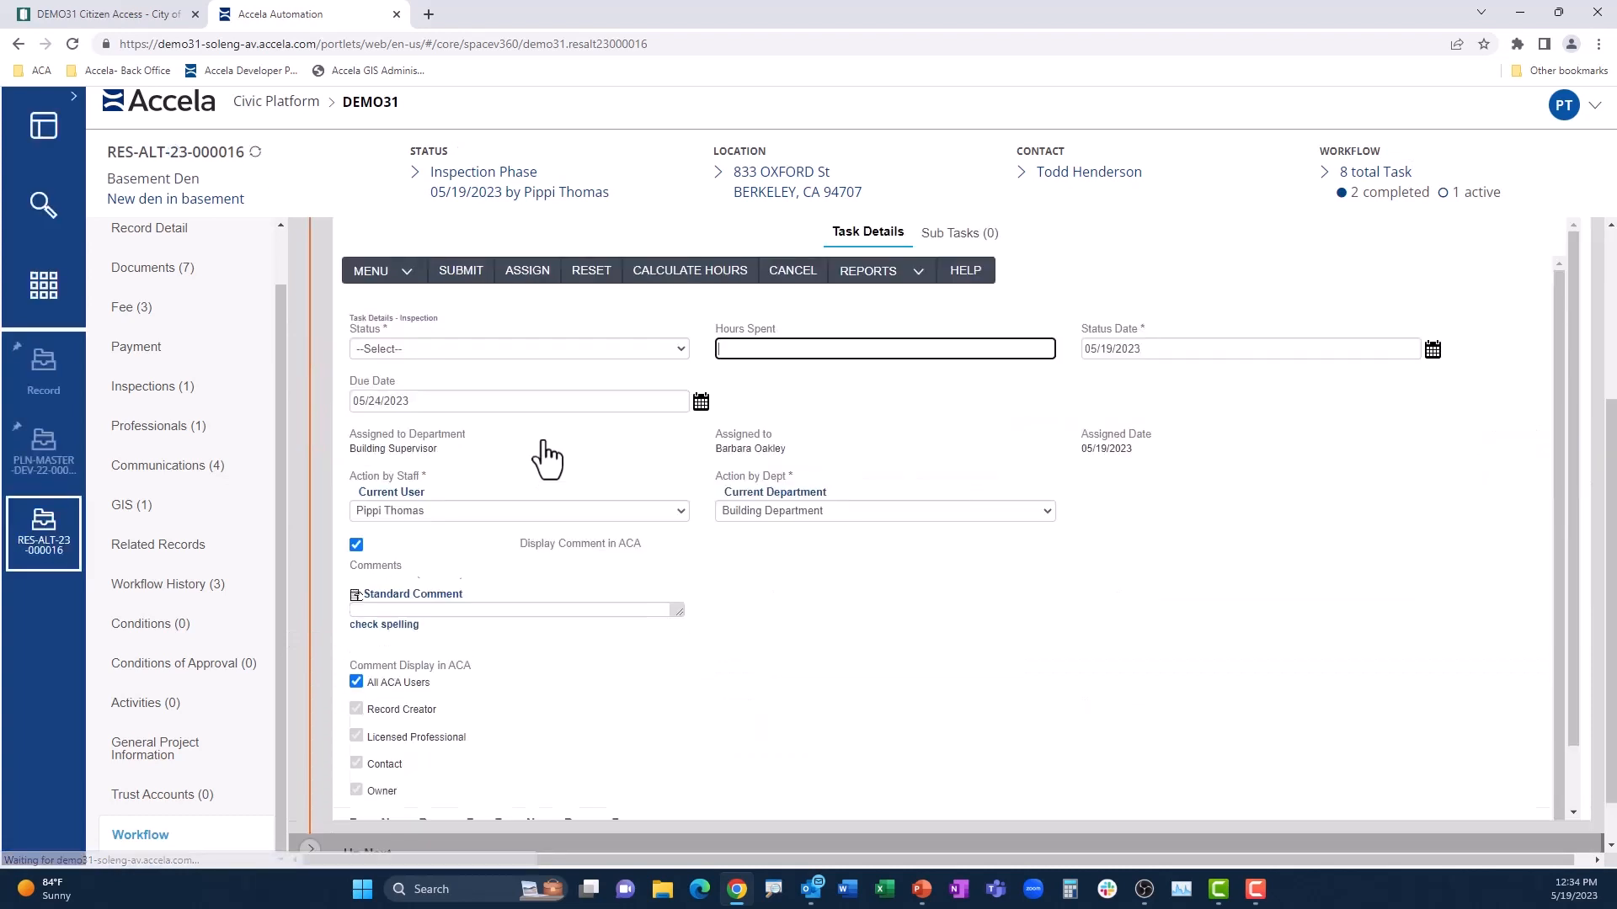
pyautogui.click(638, 348)
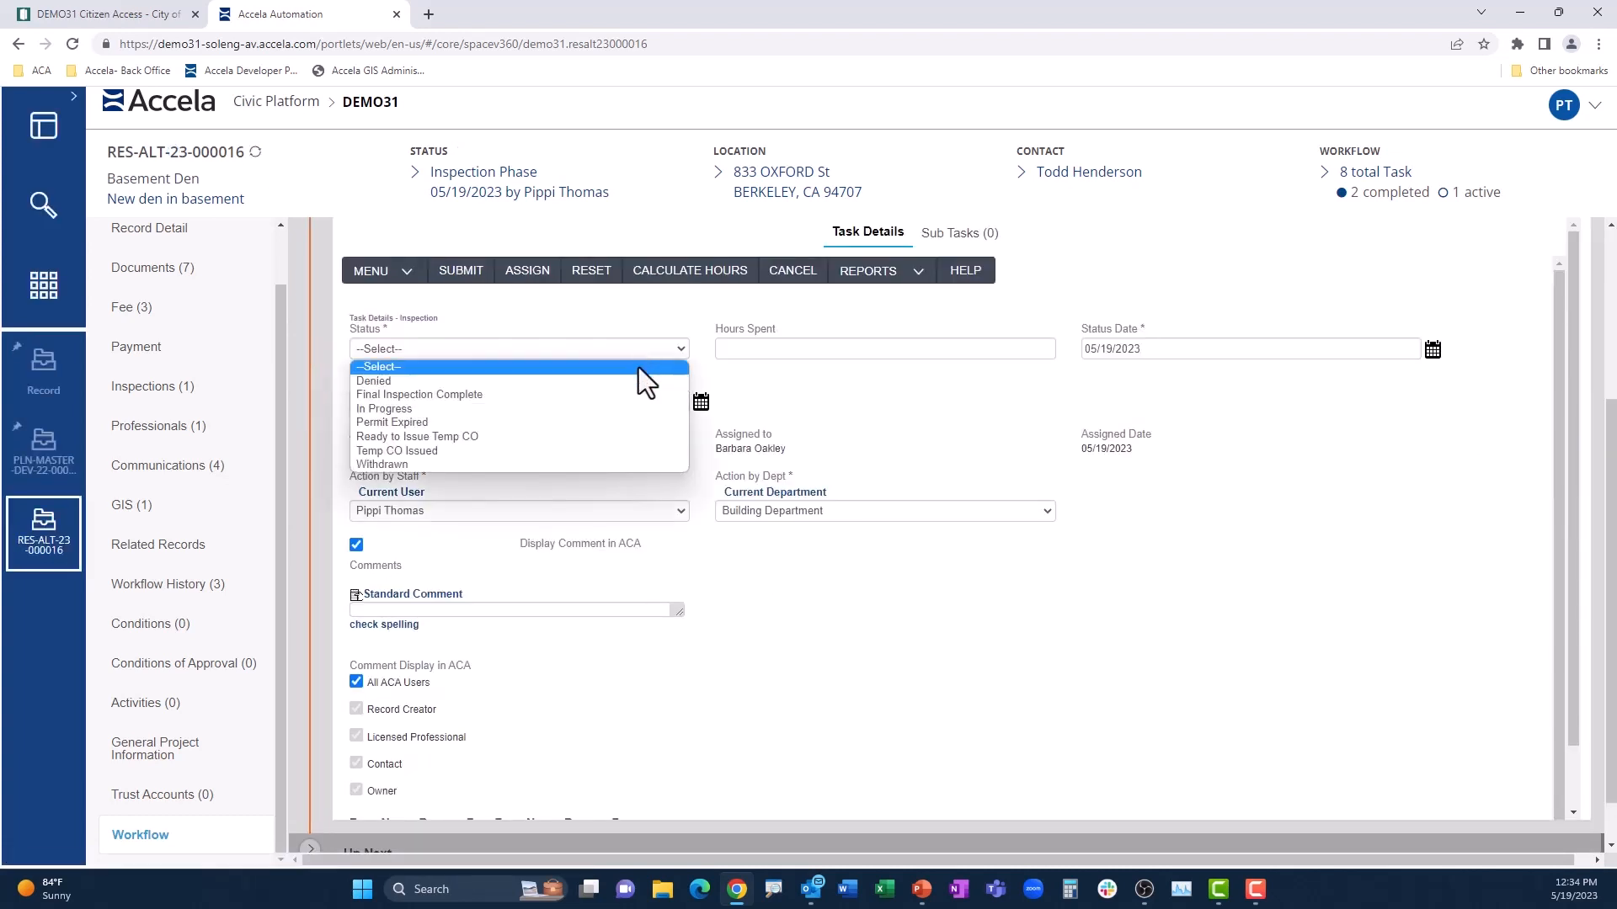
pyautogui.click(629, 396)
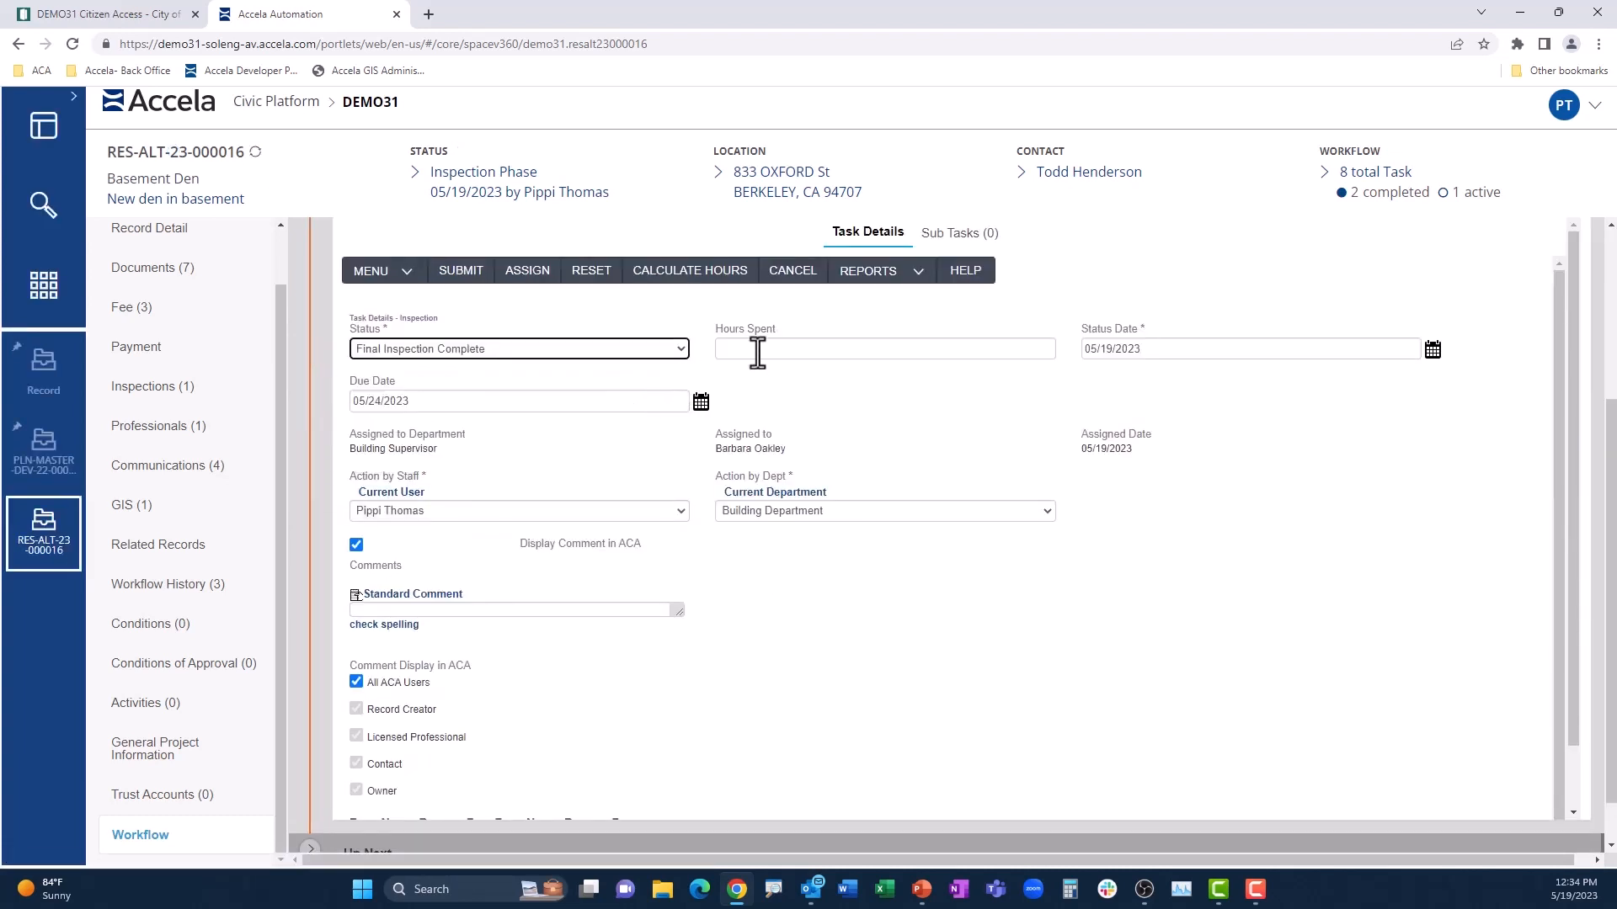
pyautogui.click(461, 270)
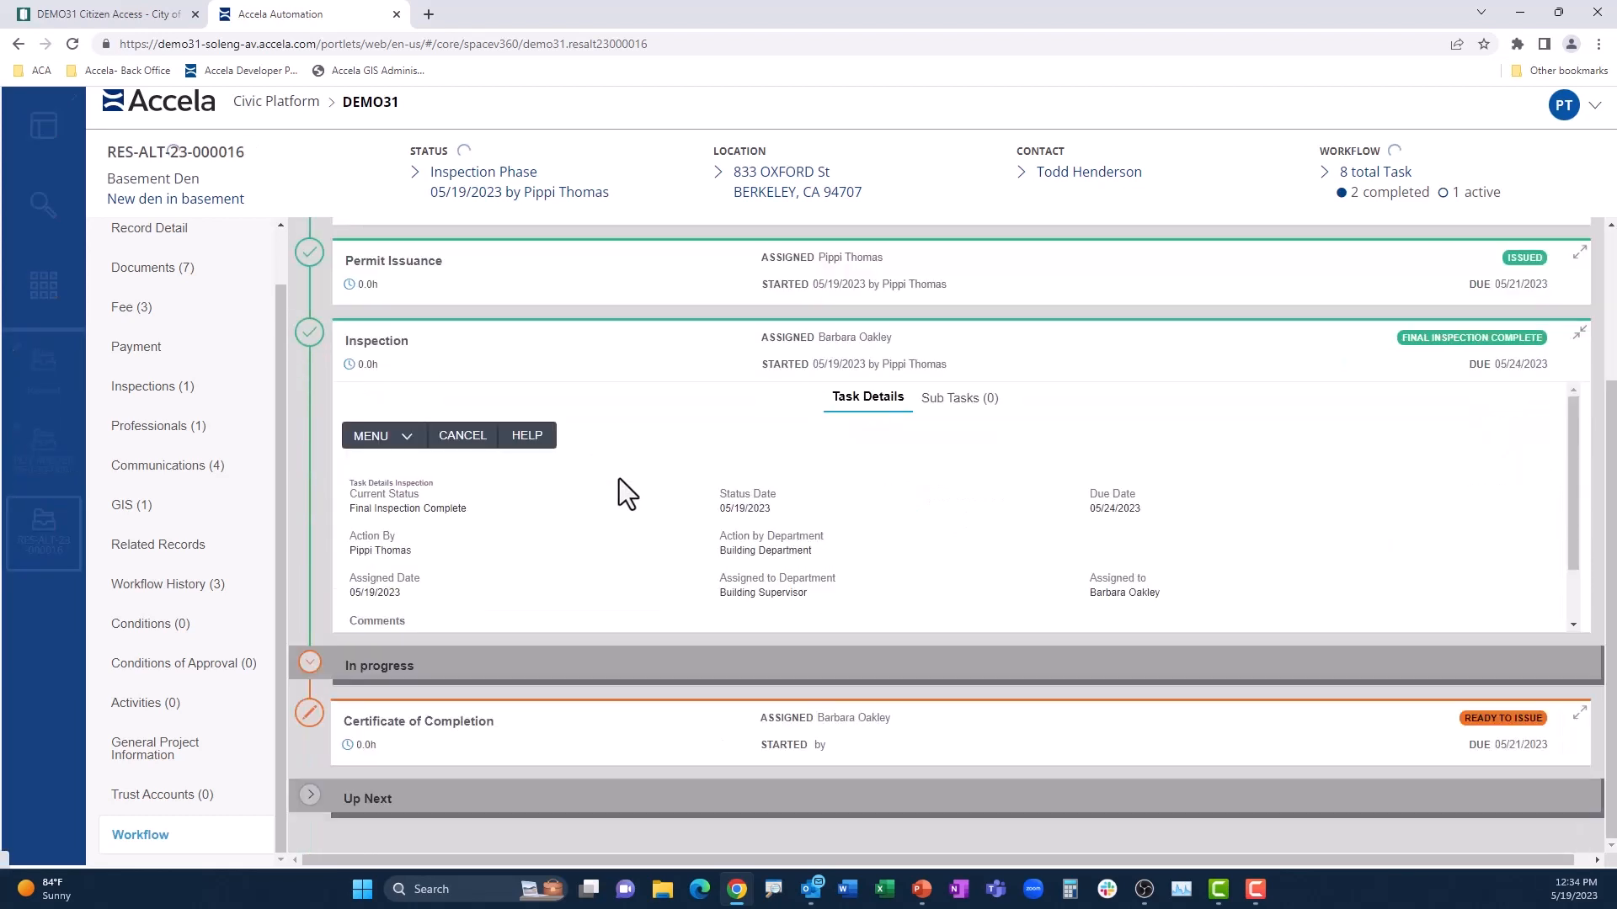
# Step: Submit the Certificate of Completion task as Final CO Issued, save the applicant e-mail notification, and close the Certificate of Occupancy report
pyautogui.click(661, 337)
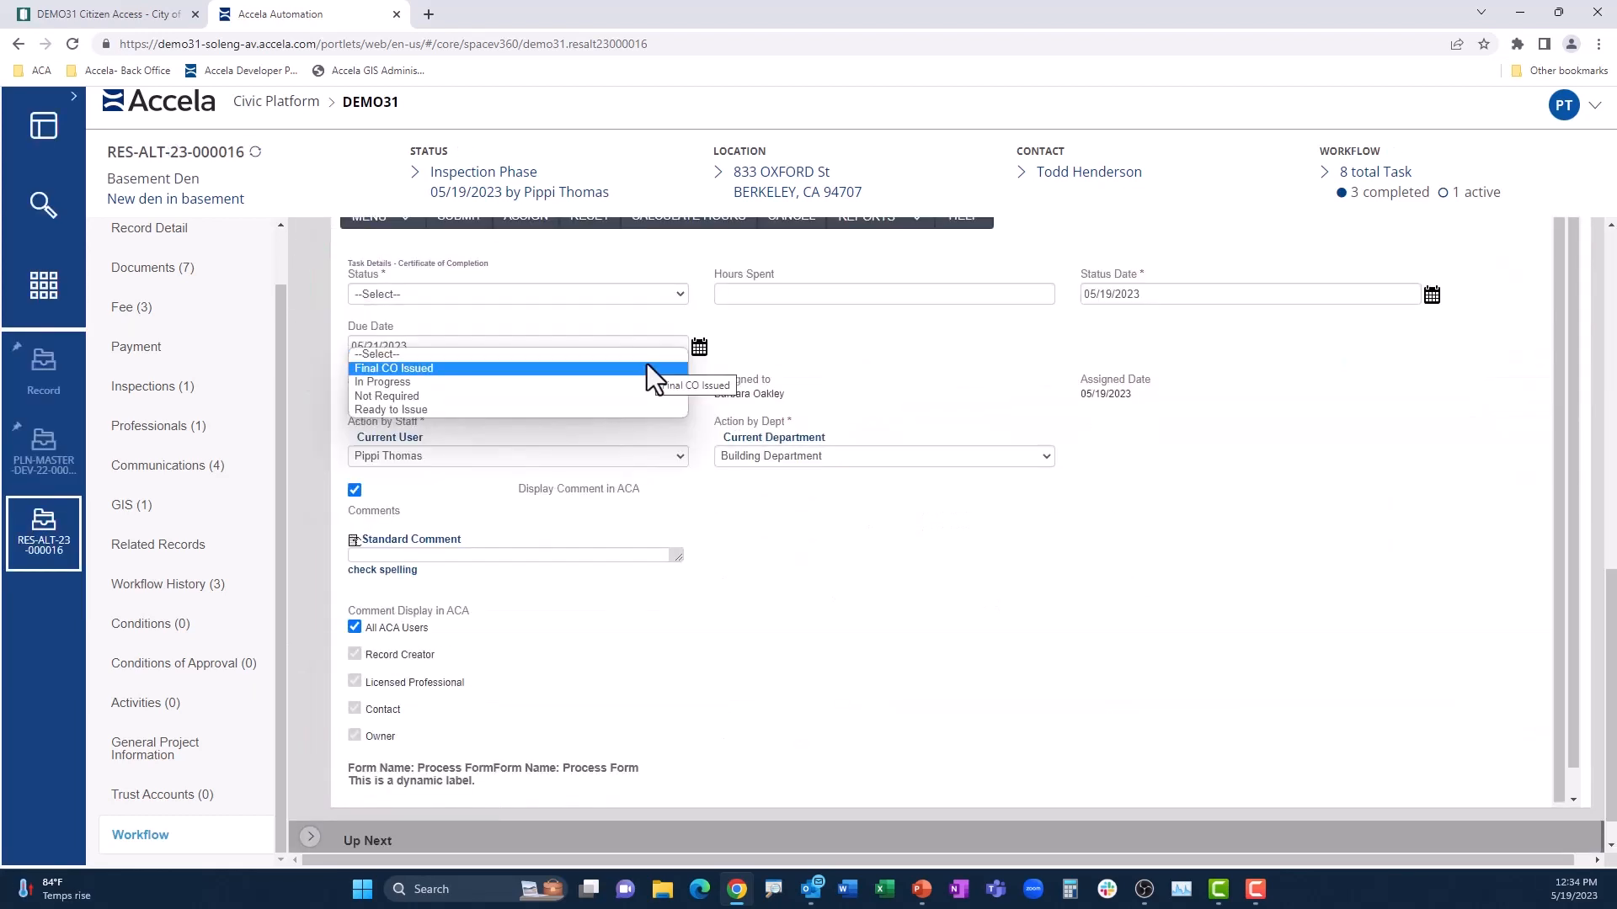
pyautogui.click(647, 368)
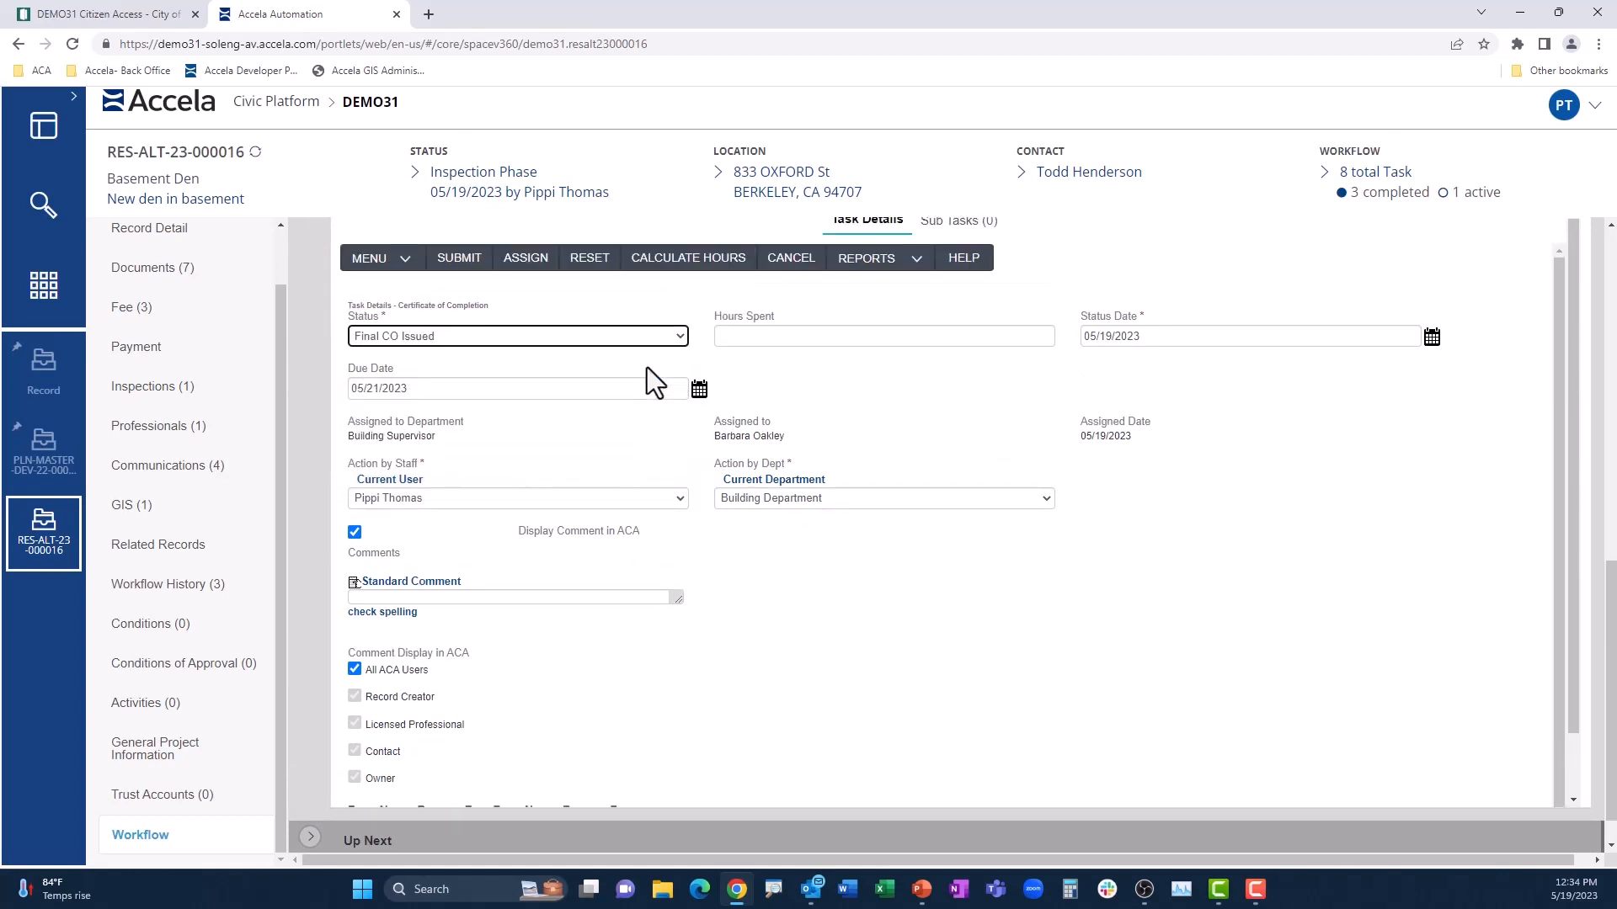
pyautogui.click(463, 263)
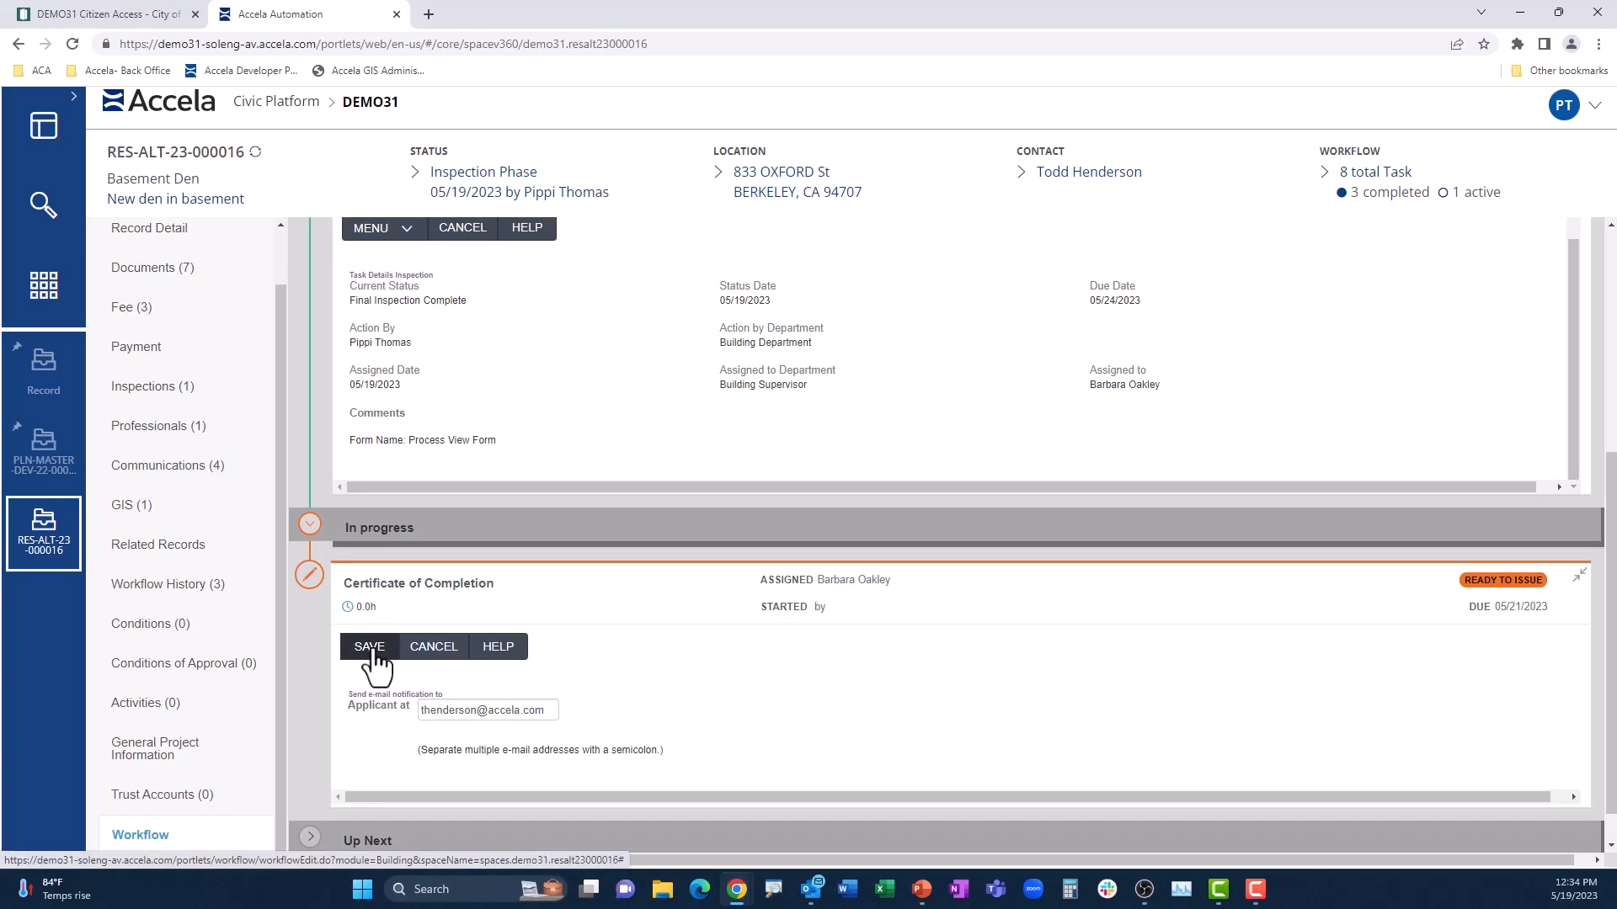
pyautogui.click(371, 650)
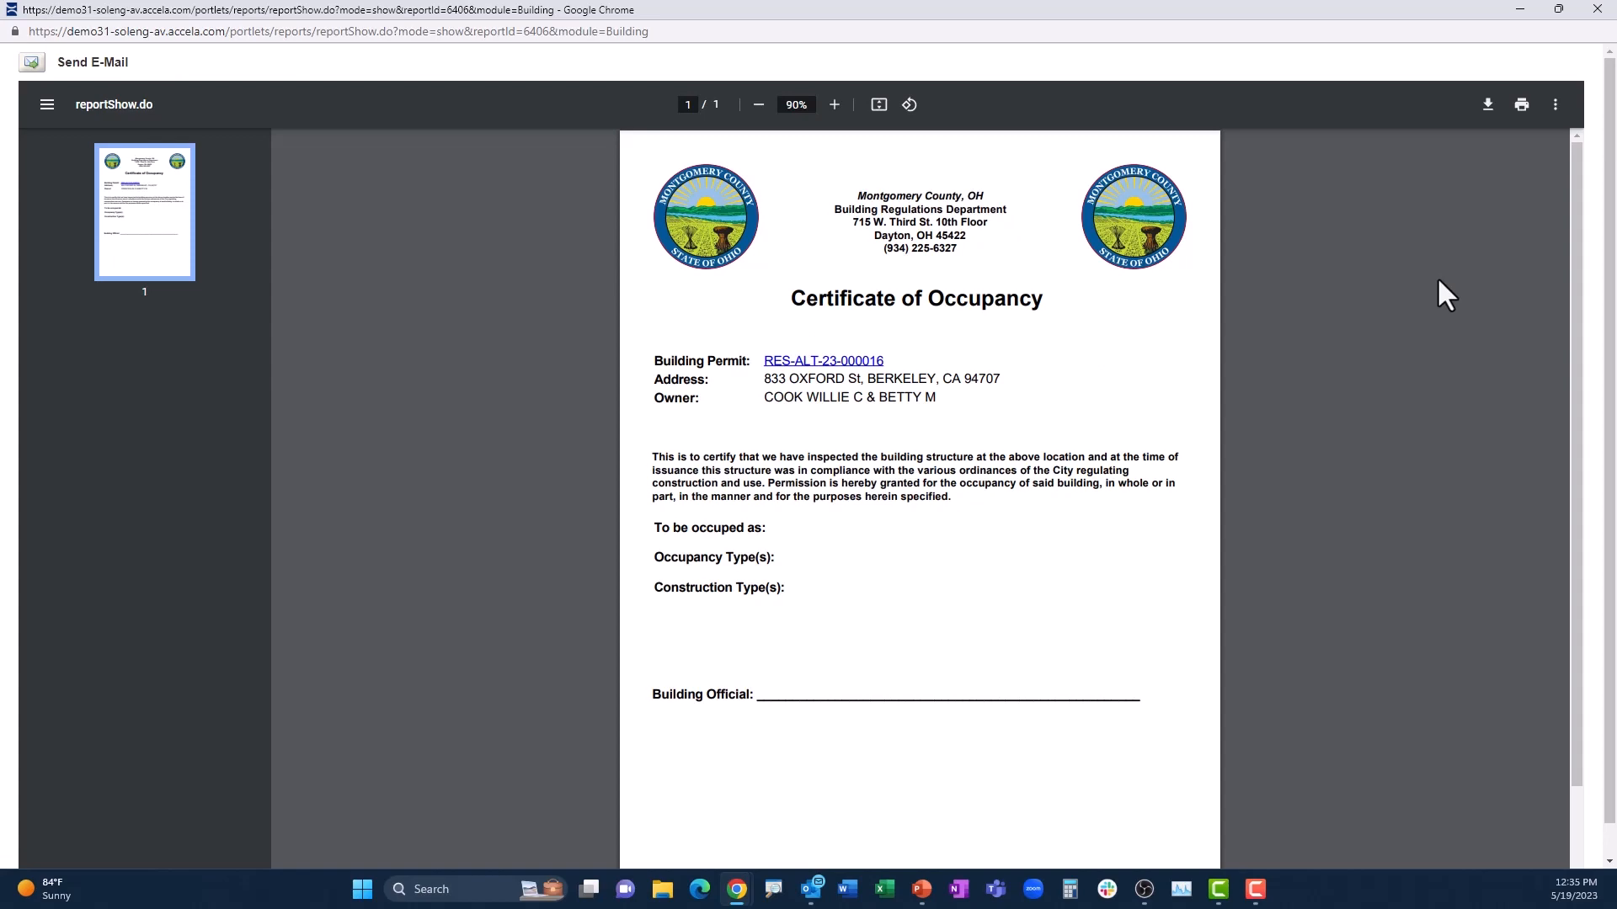
pyautogui.click(1597, 9)
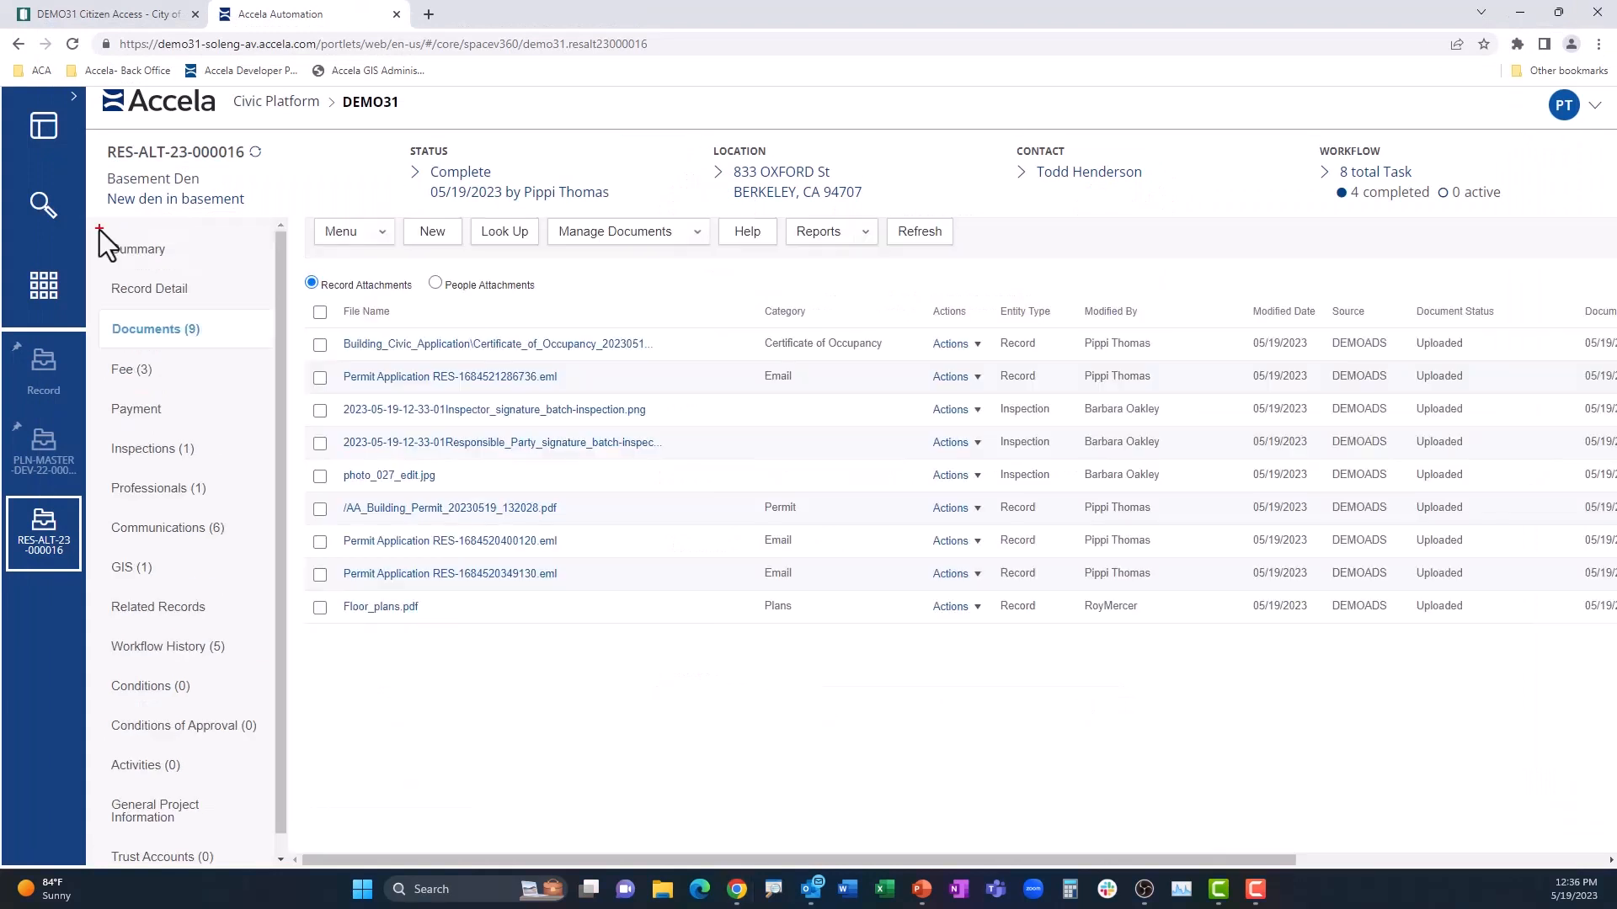
pyautogui.moveTo(99, 228)
pyautogui.mouseDown()
pyautogui.moveTo(208, 246)
pyautogui.moveTo(244, 741)
pyautogui.moveTo(268, 842)
pyautogui.mouseUp()
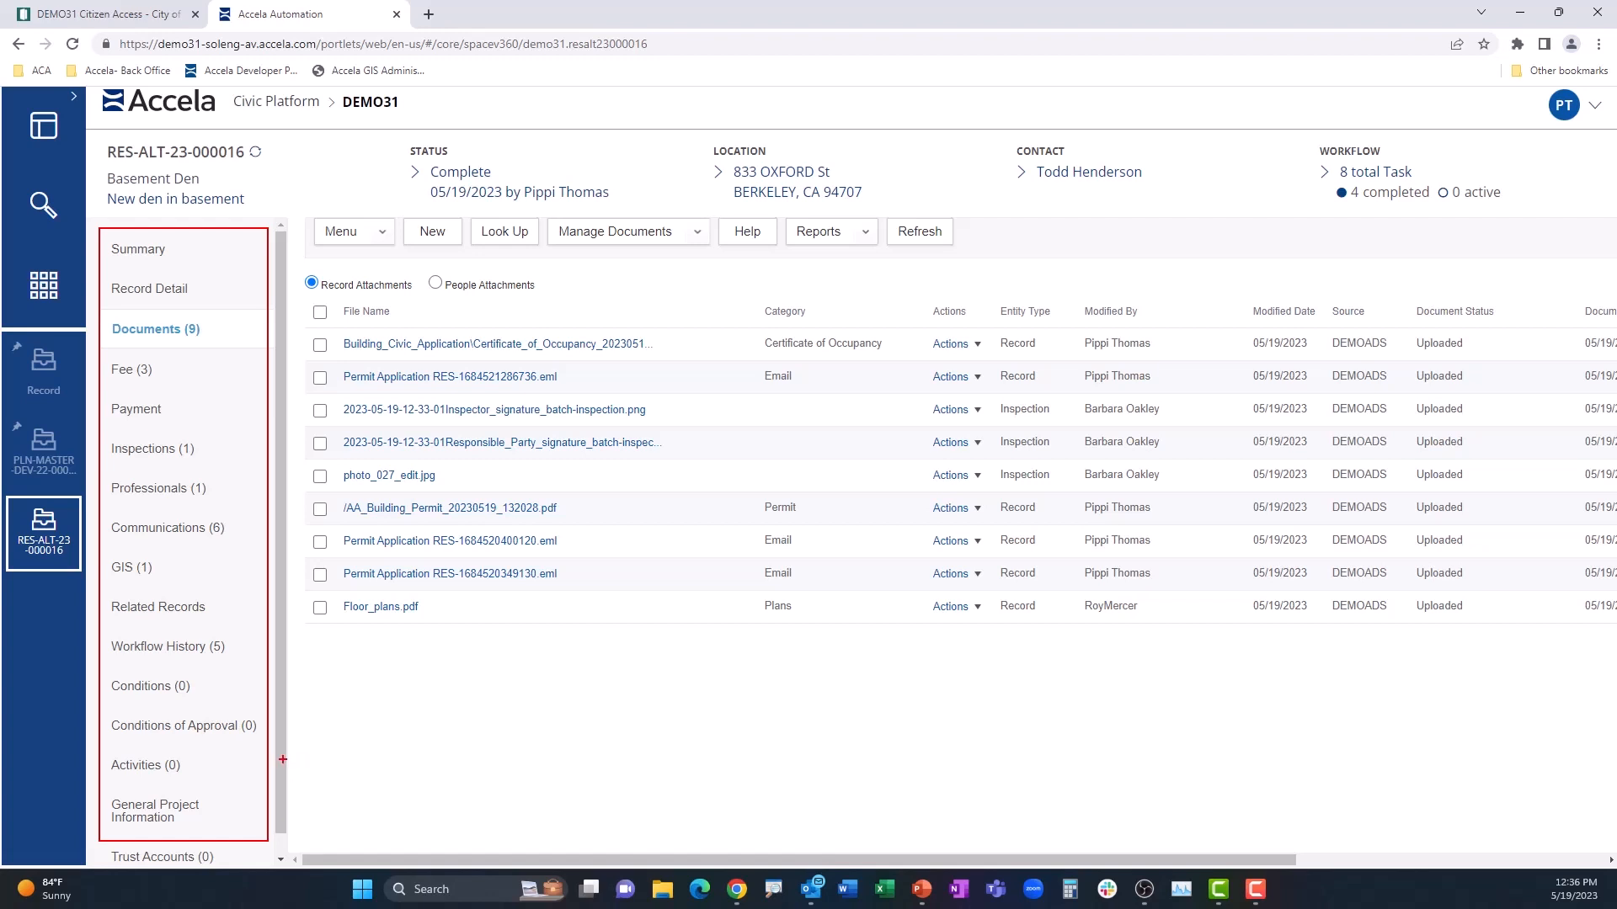
pyautogui.press('Escape')
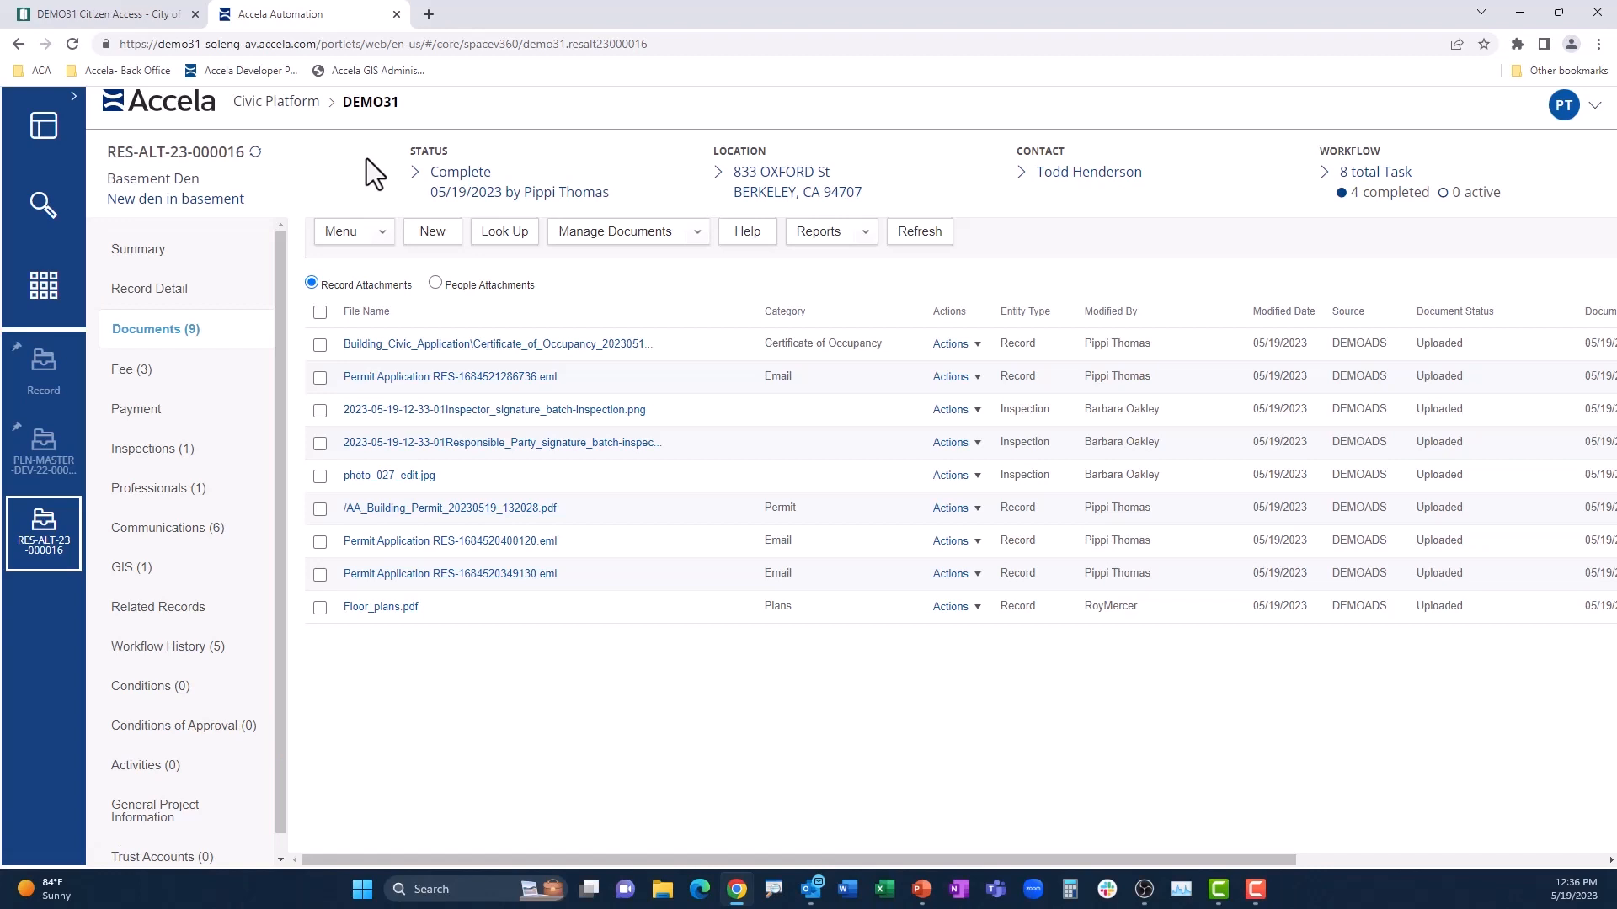
# Step: Switch to the Citizen Access site, refresh the residential alteration permit record and display its Processing Status
pyautogui.click(148, 12)
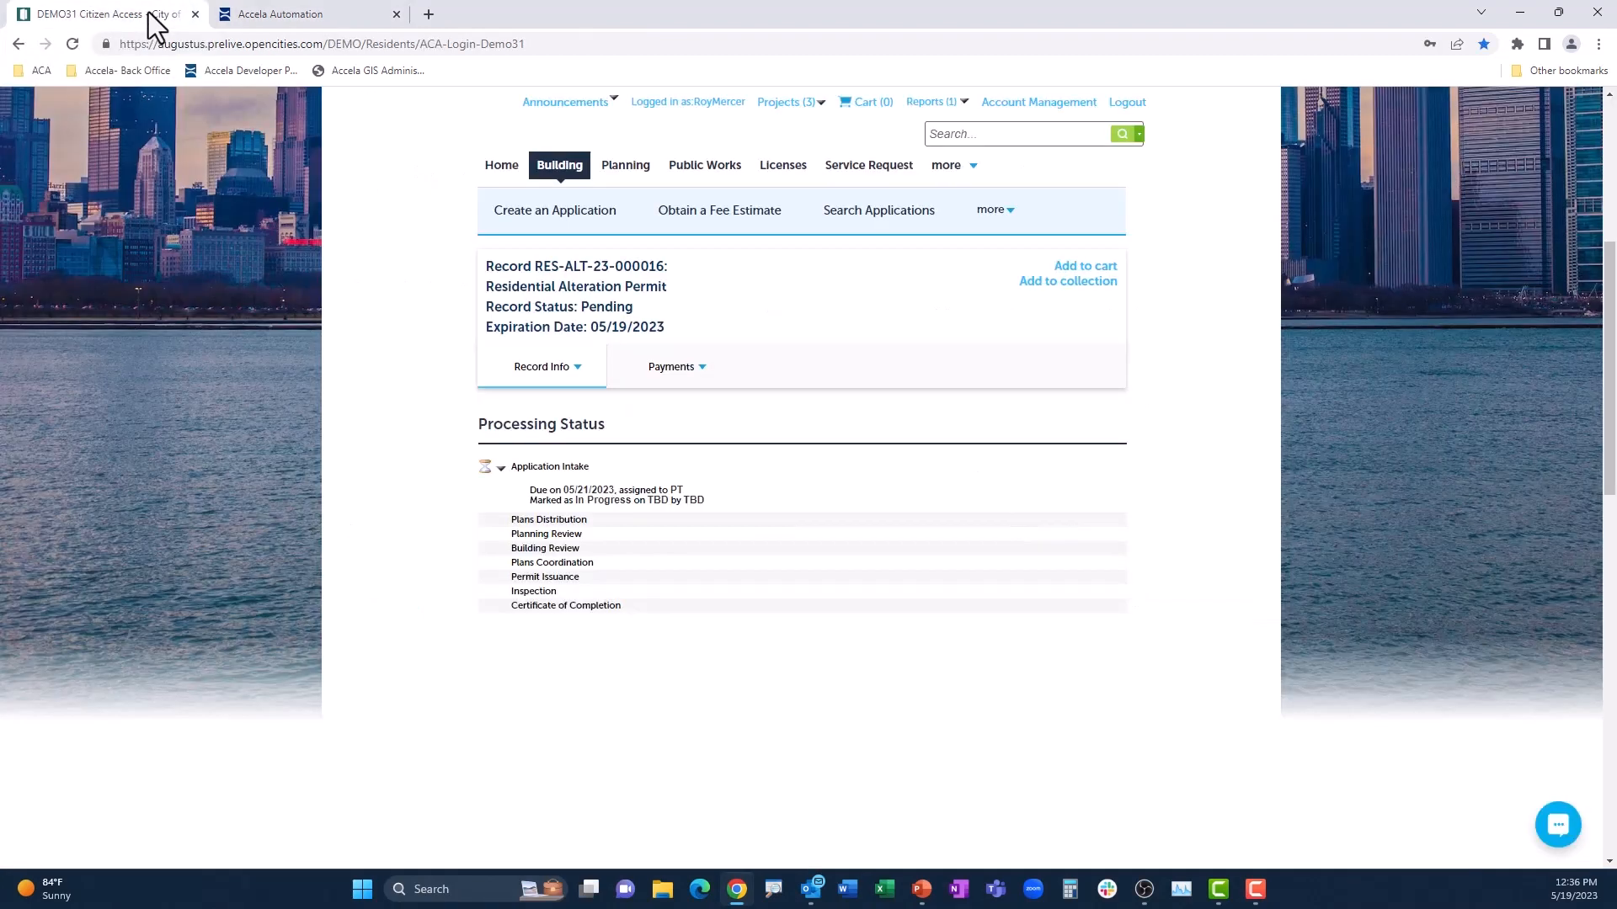
pyautogui.click(73, 45)
pyautogui.click(543, 367)
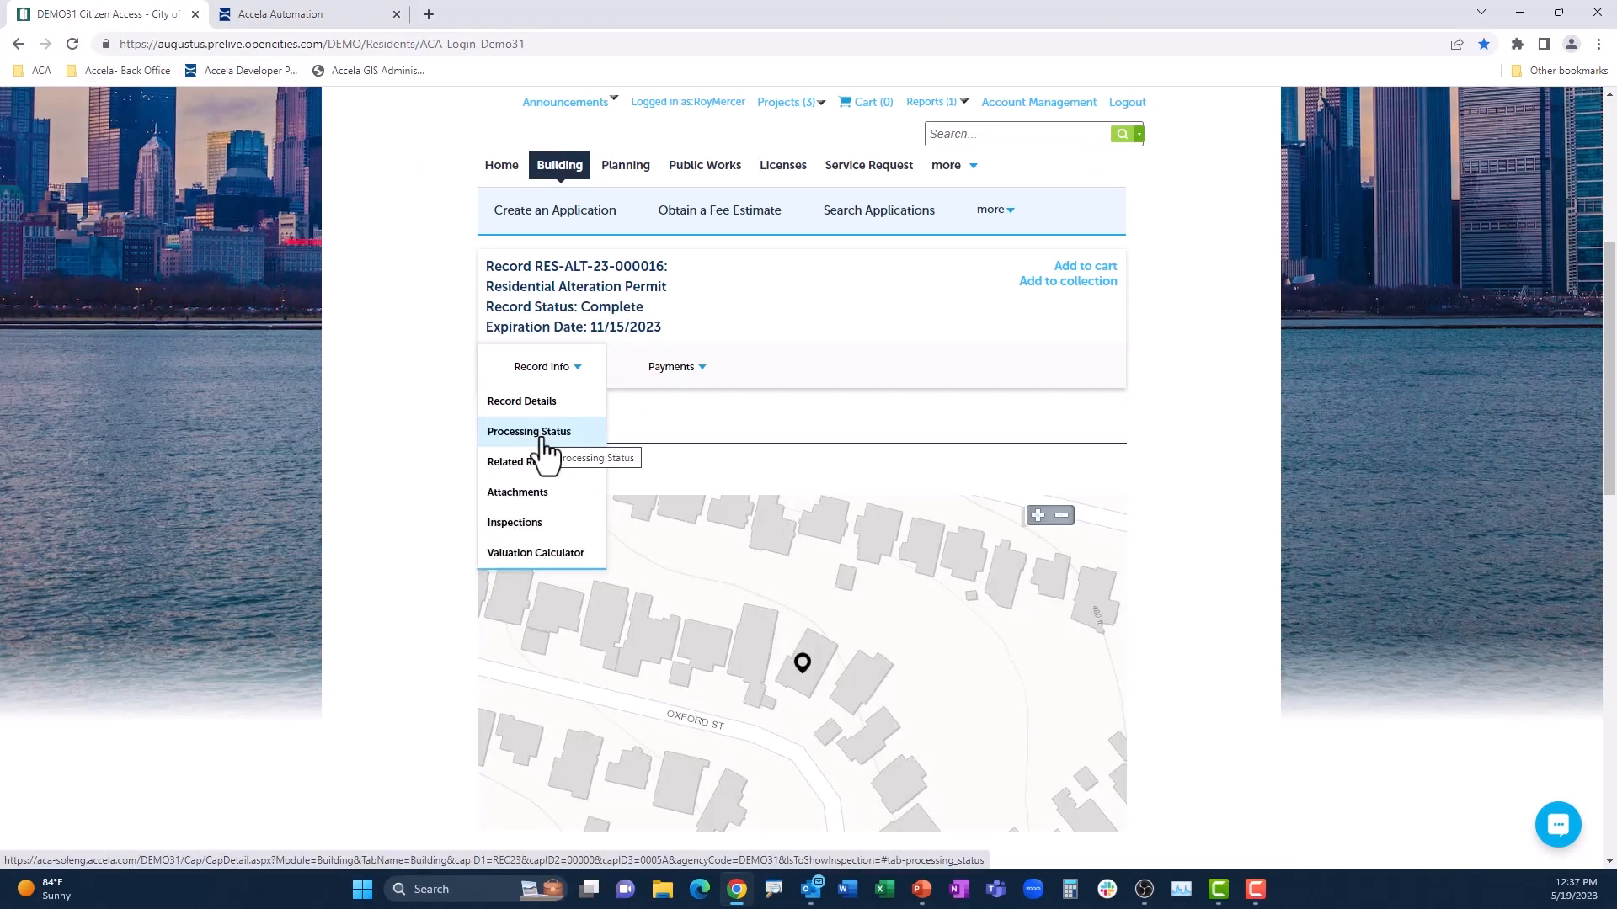
pyautogui.click(544, 436)
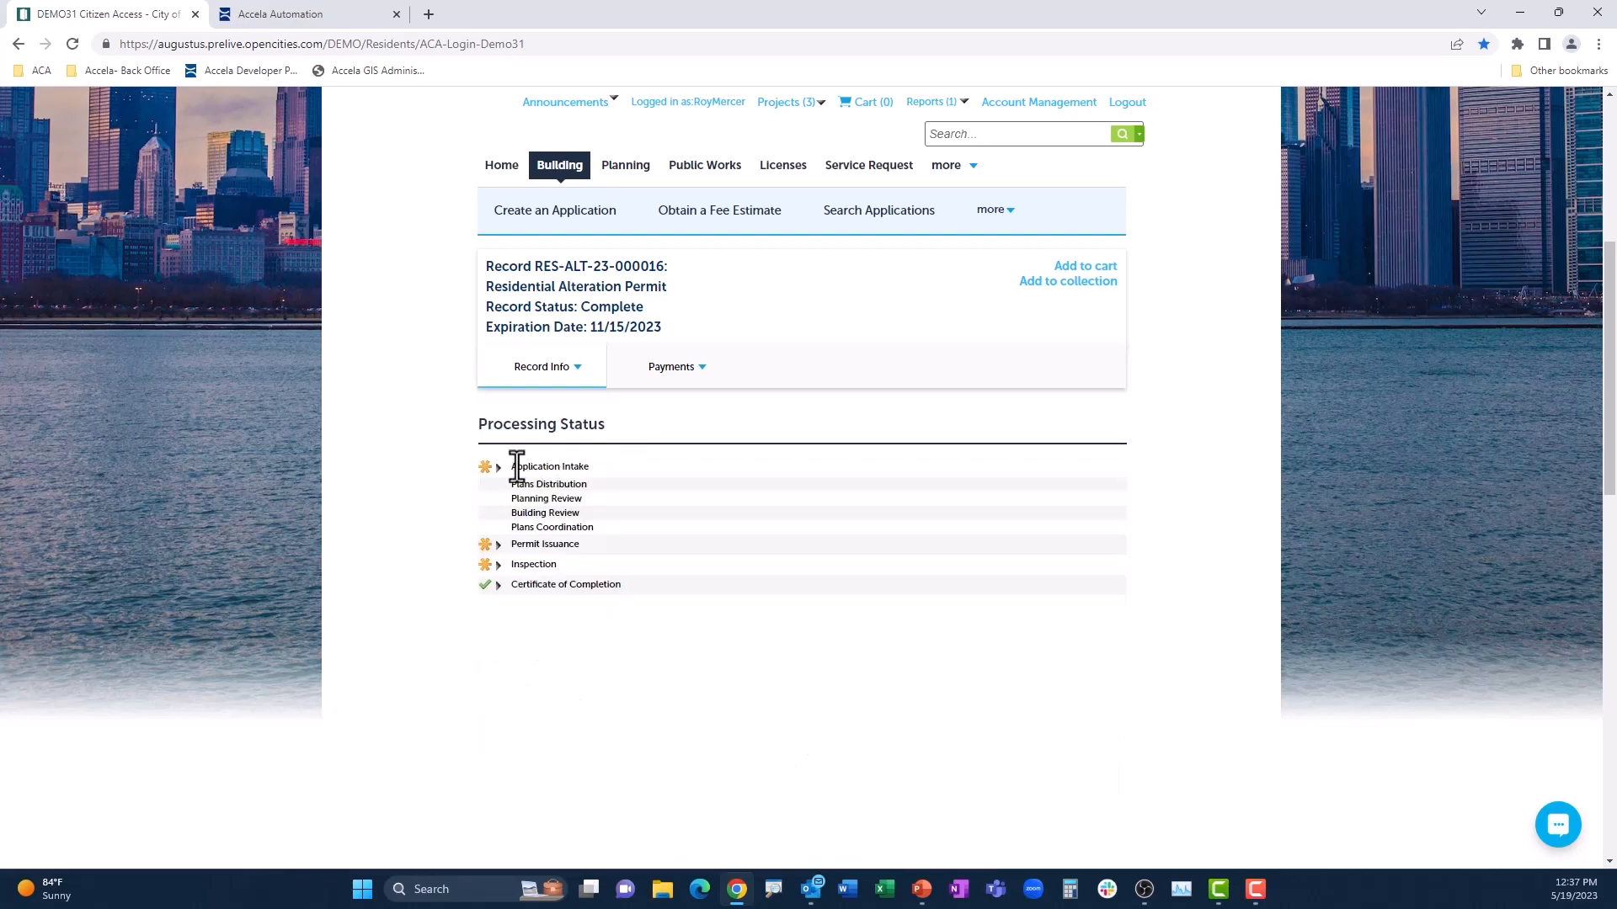
# Step: Expand the Application Intake, Permit Issuance, Inspection and Certificate of Completion entries to check their due dates and statuses
pyautogui.click(500, 468)
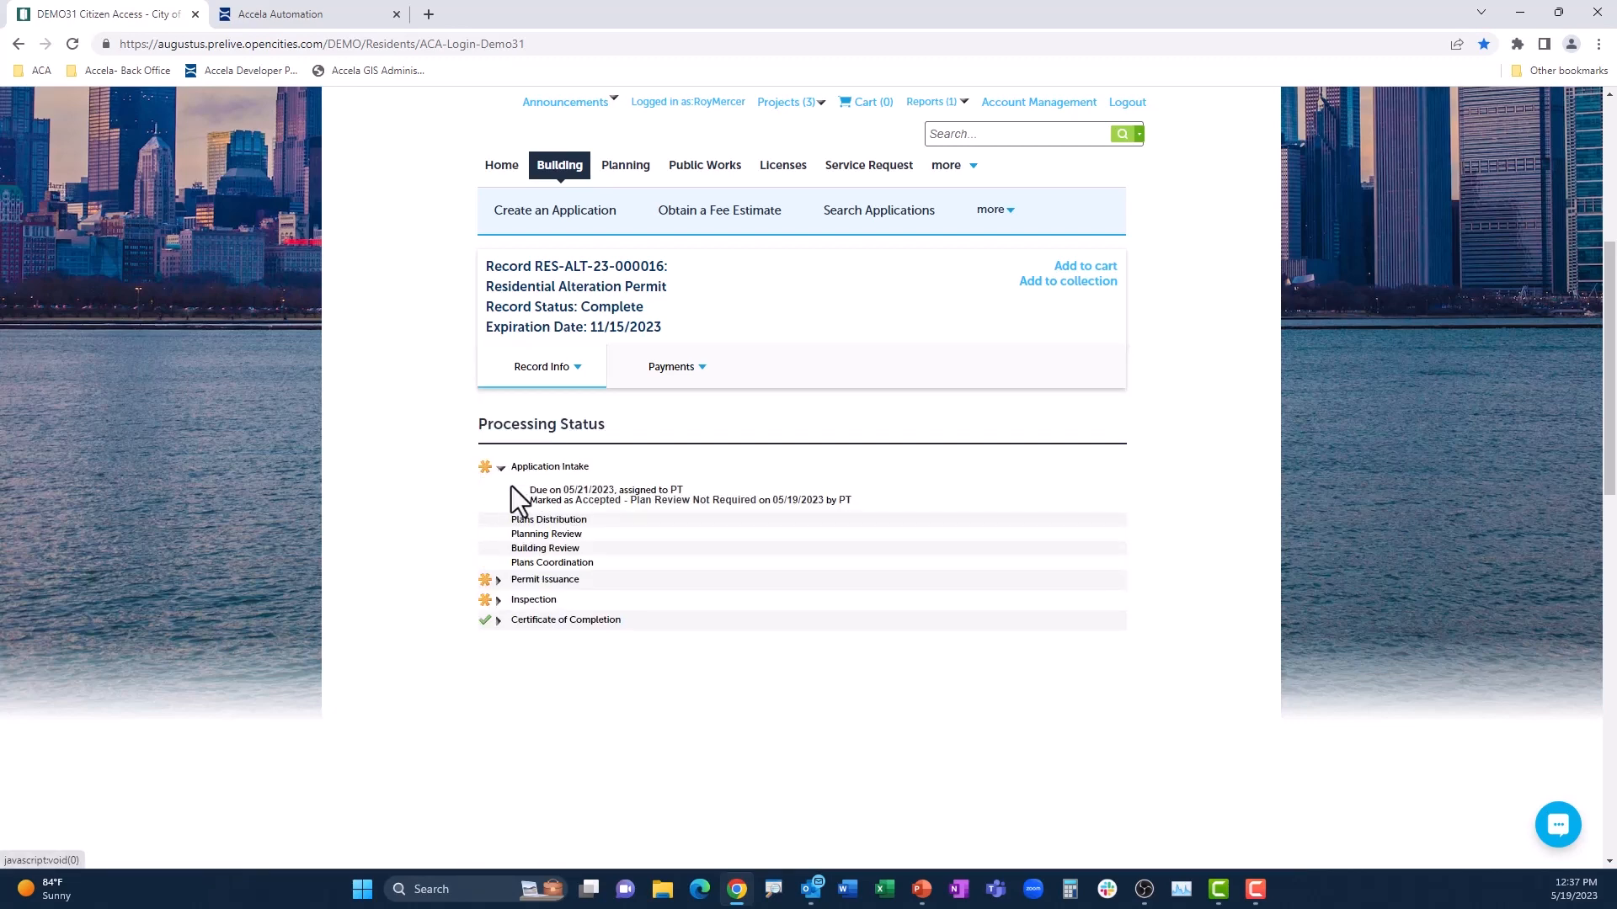
pyautogui.click(498, 580)
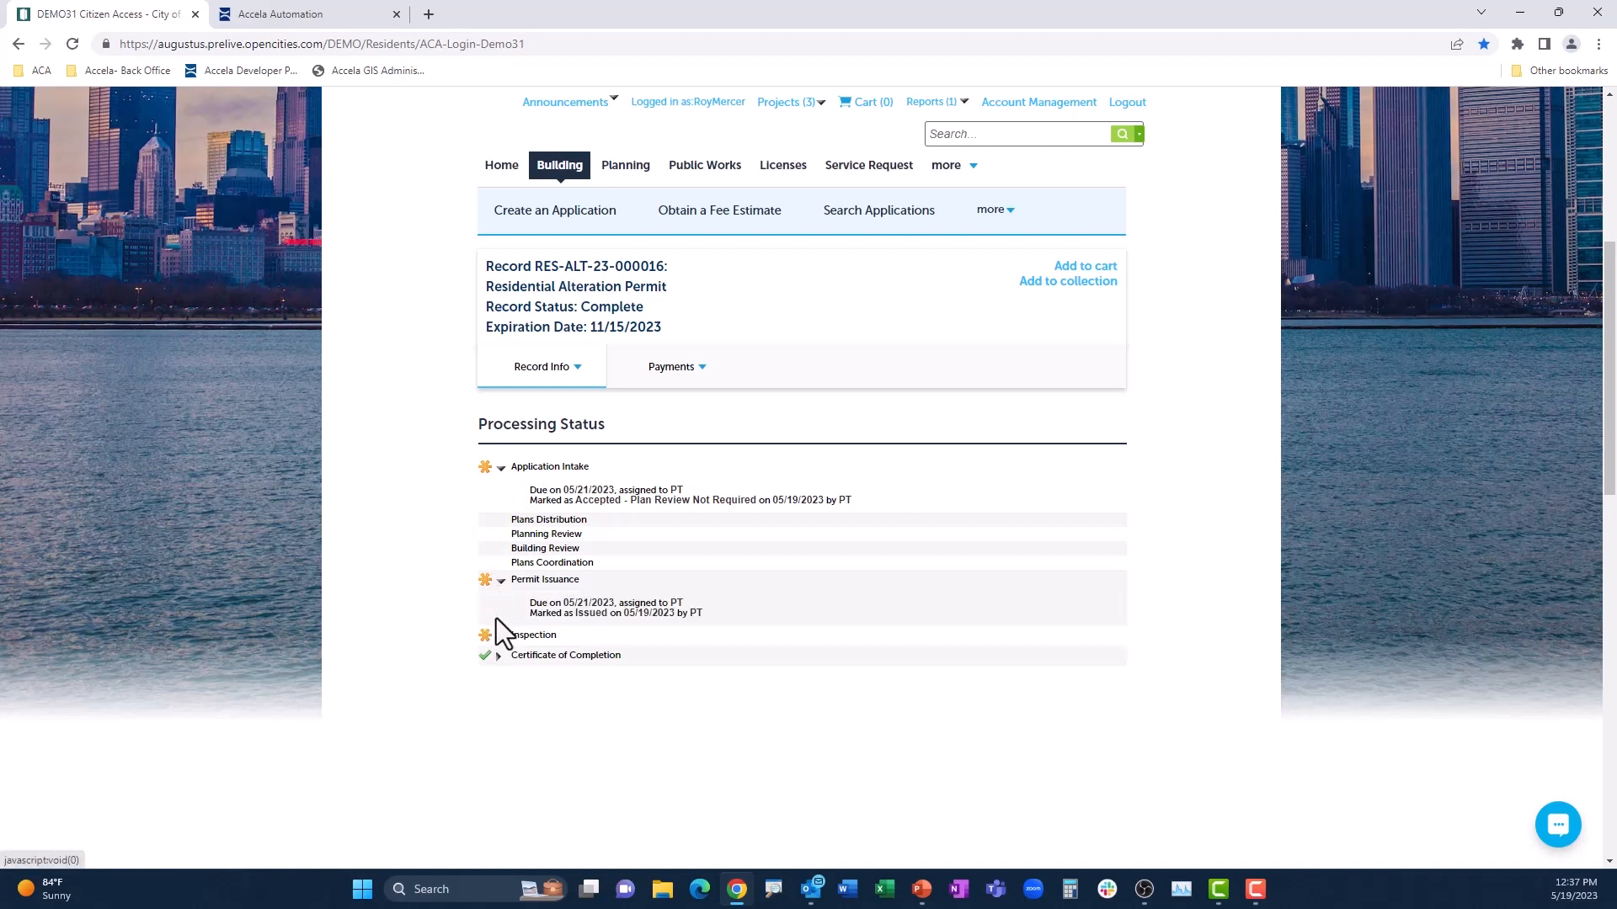
pyautogui.click(499, 637)
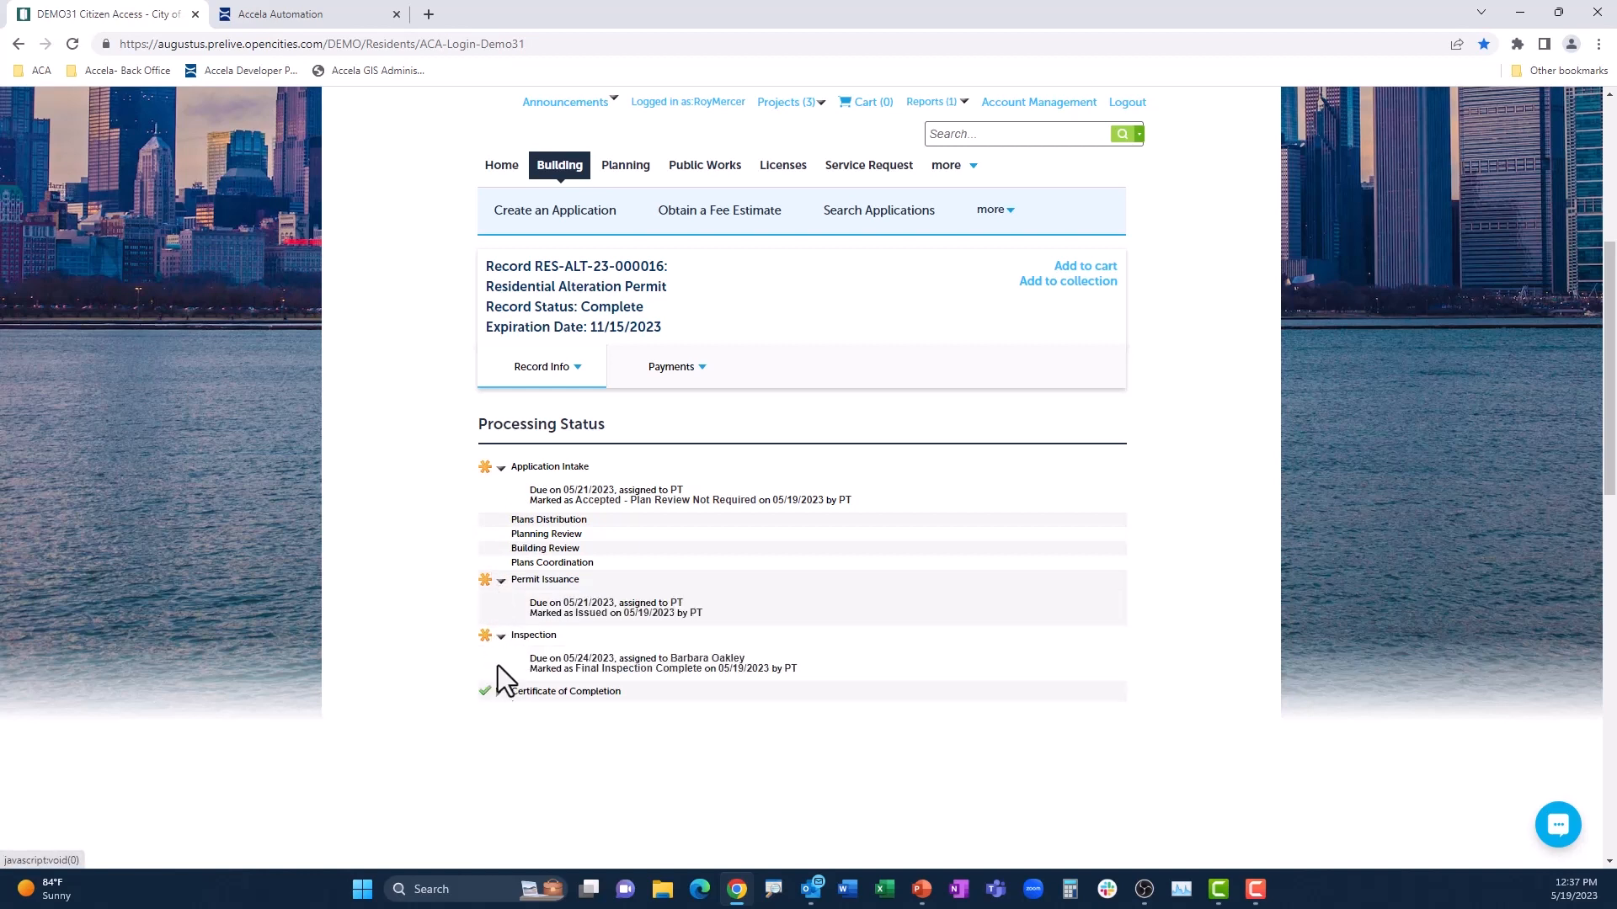
pyautogui.click(499, 693)
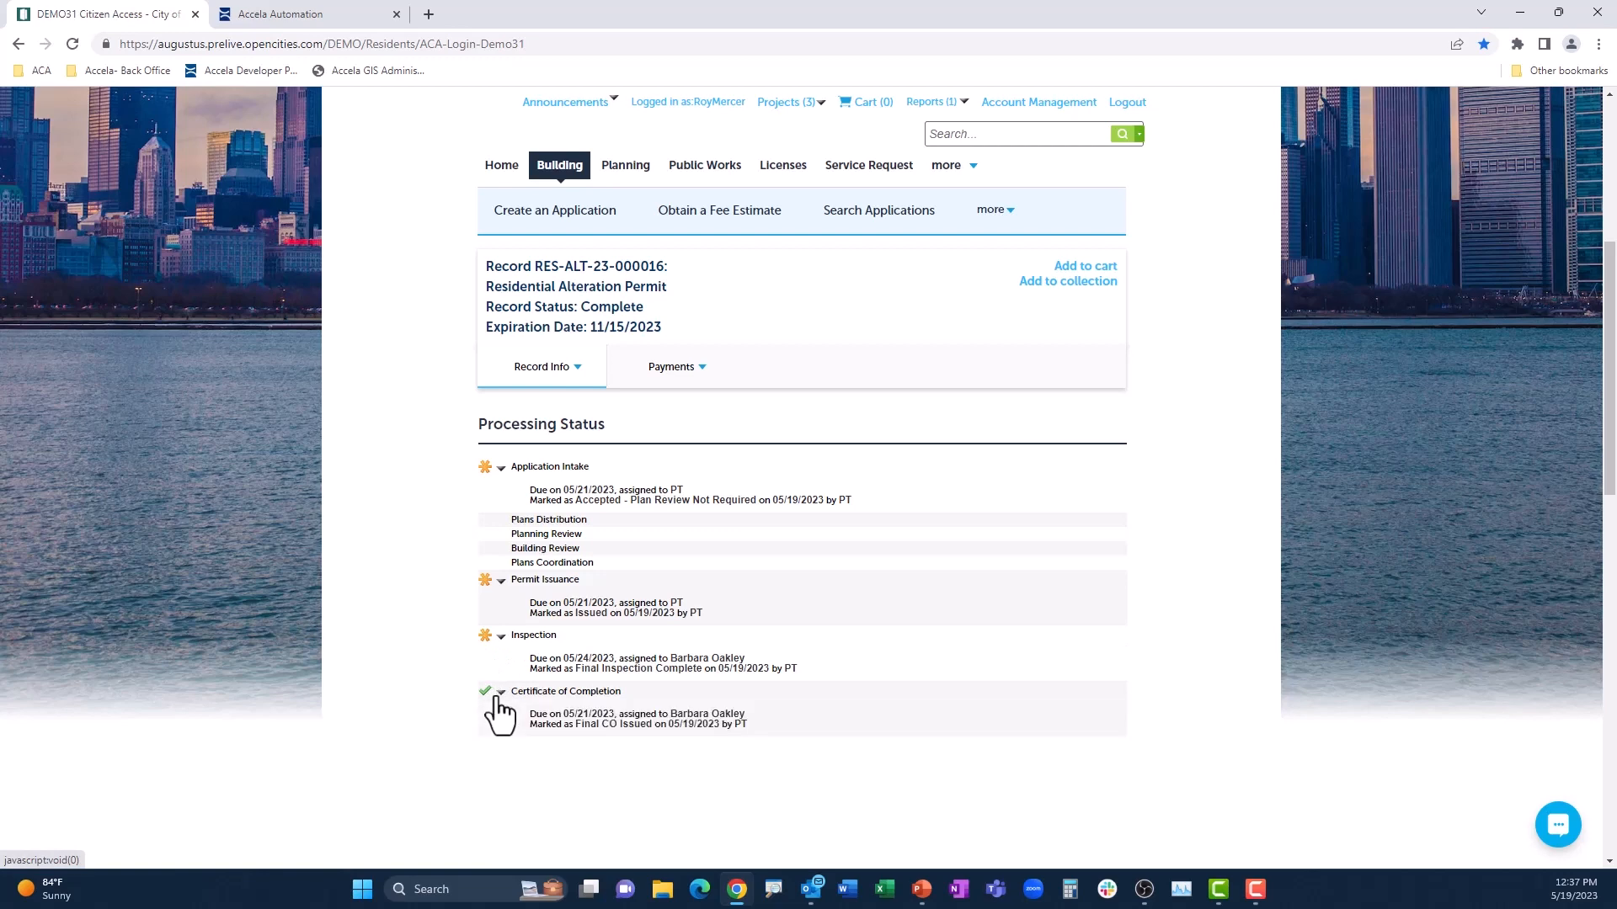
pyautogui.hotkey('alt', 'Tab')
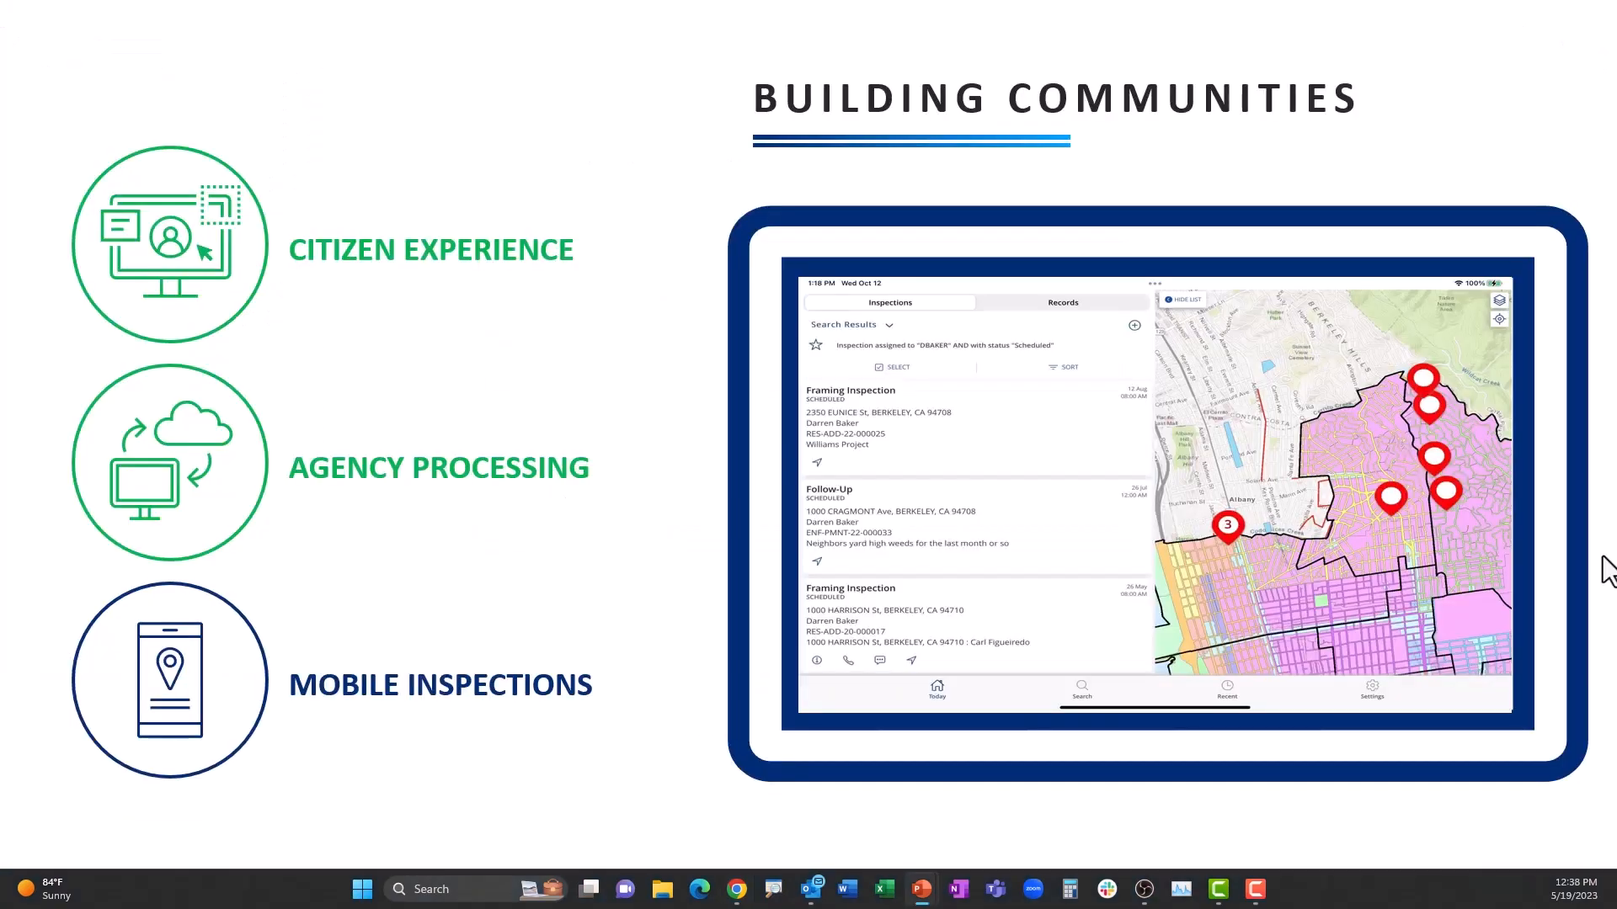
pyautogui.press('Right')
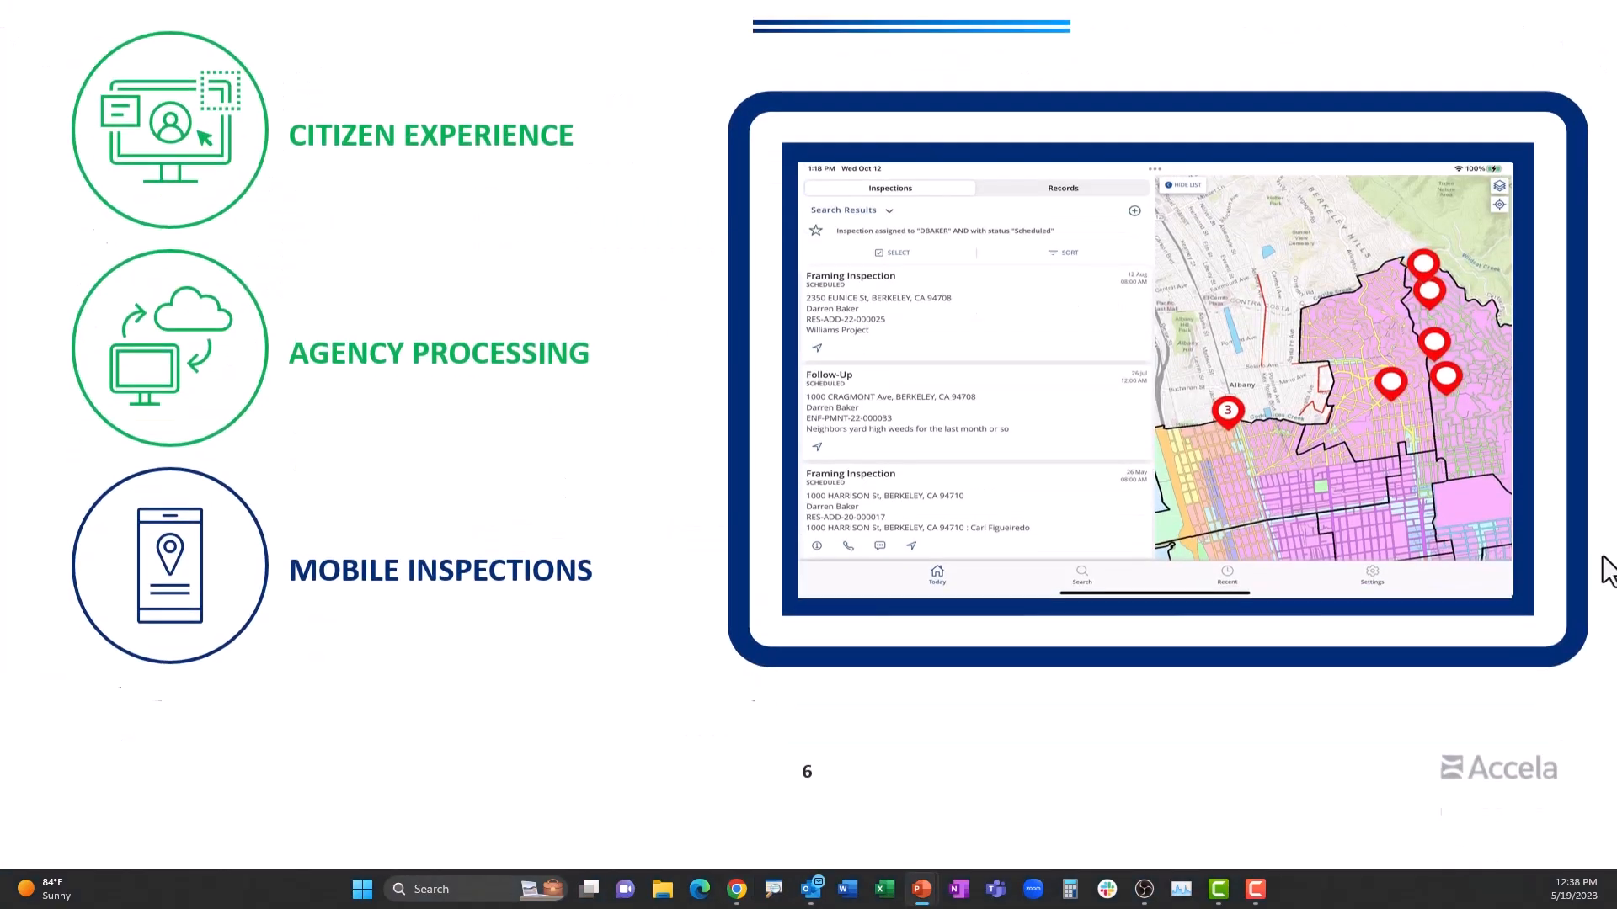